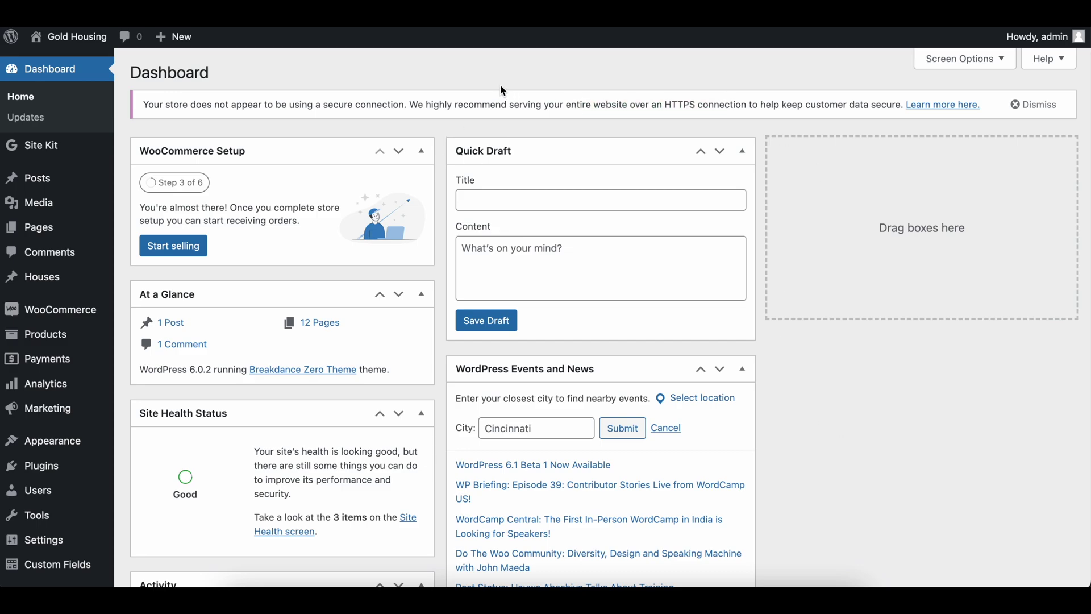
# - Dismiss the HTTPS insecure-connection notice at the top of the Dashboard
pyautogui.scroll(-1, 500, 84)
pyautogui.scroll(1, 500, 84)
pyautogui.click(1030, 105)
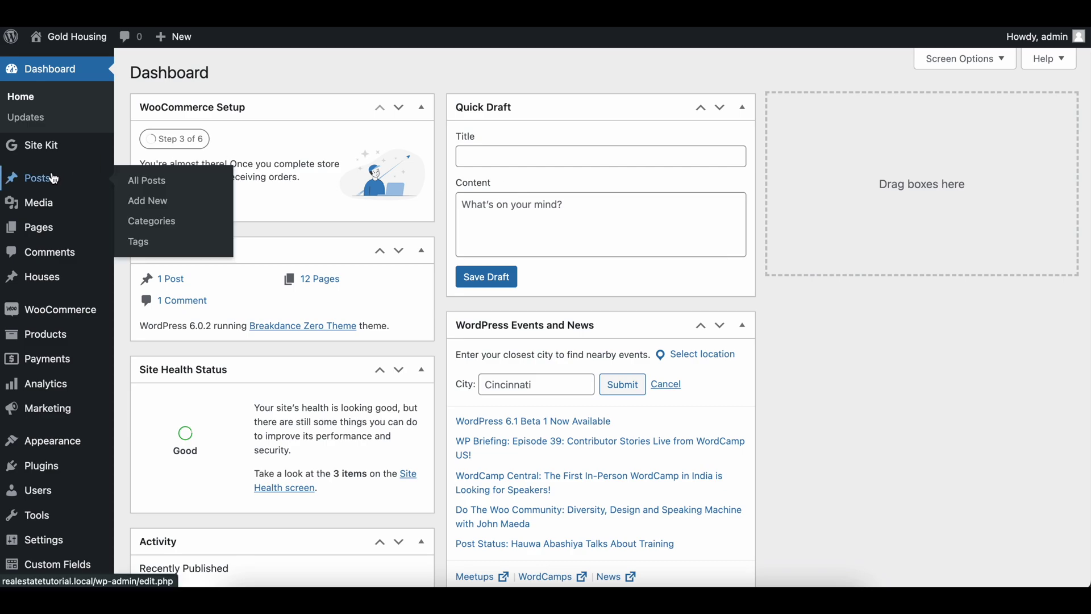
# - Start a new post titled 'Hi, Test Blog'
pyautogui.click(51, 180)
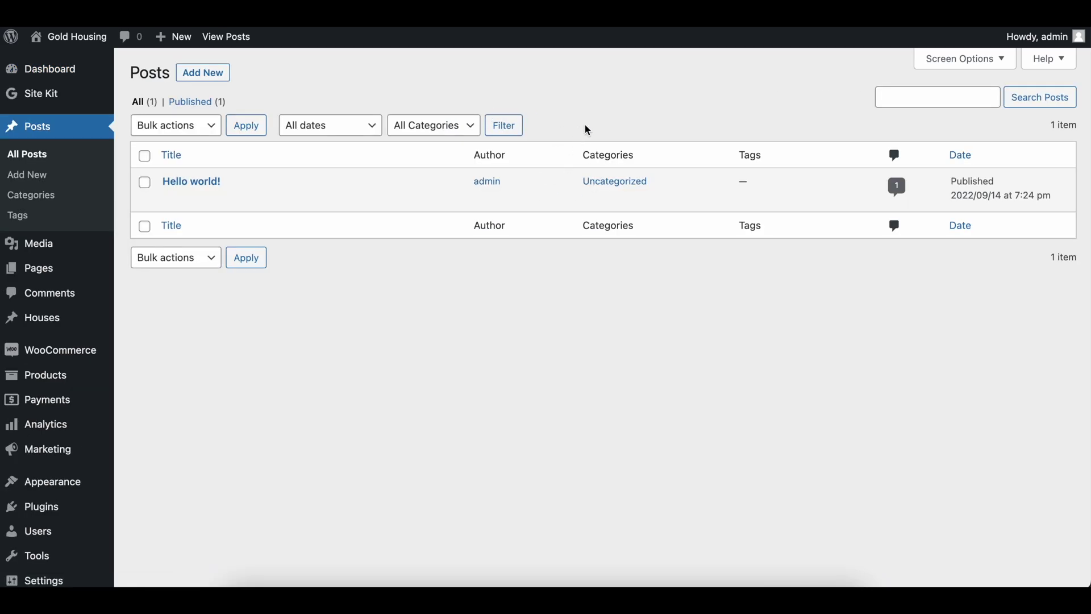
pyautogui.scroll(-2, 585, 124)
pyautogui.scroll(2, 585, 124)
pyautogui.moveTo(238, 181)
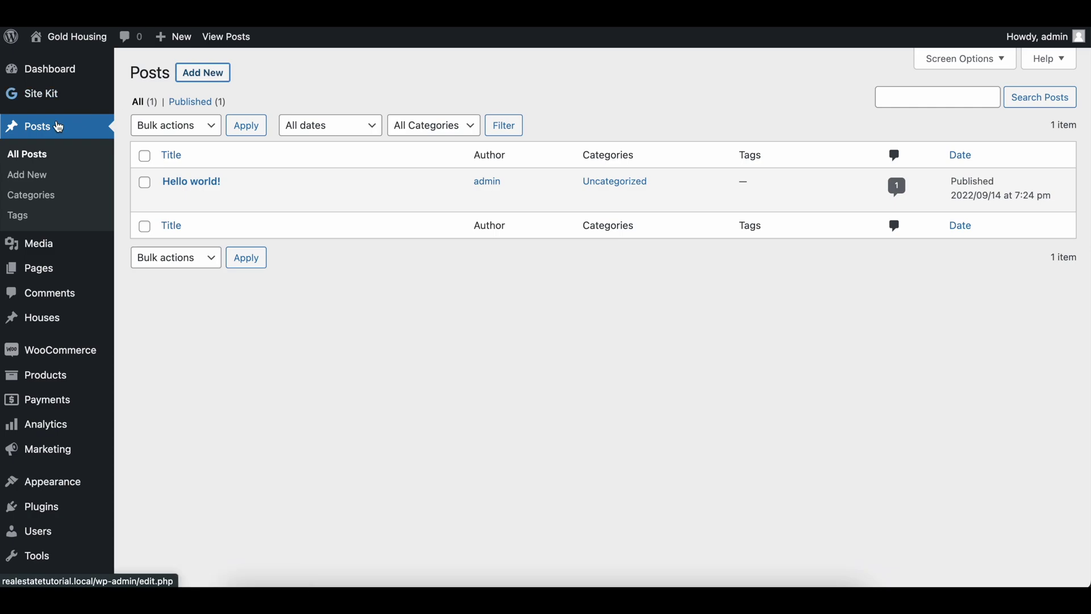
pyautogui.click(214, 74)
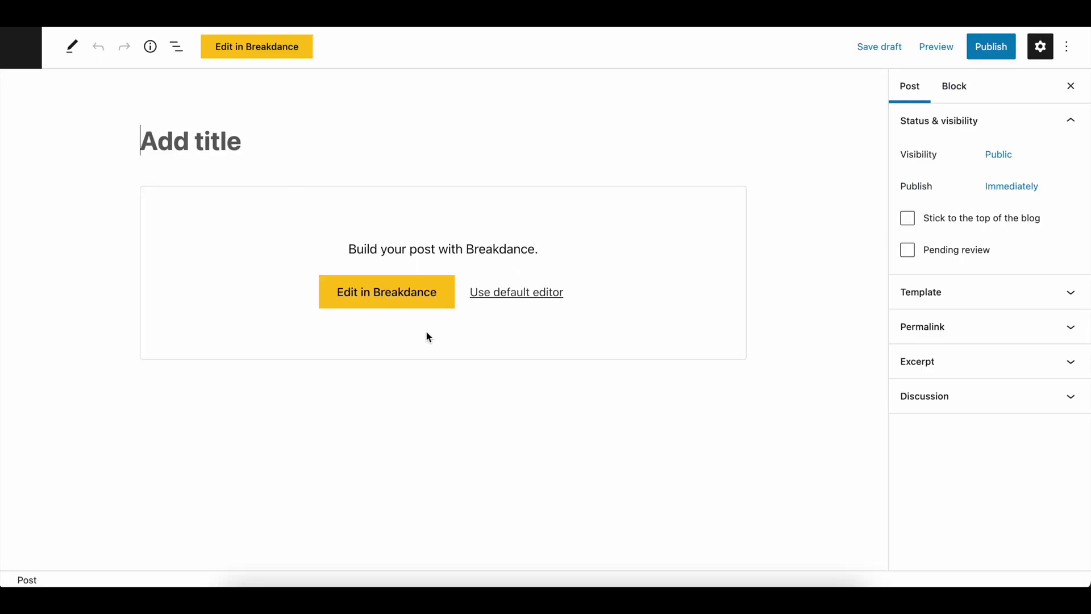
pyautogui.write('Hi')
pyautogui.press('Return')
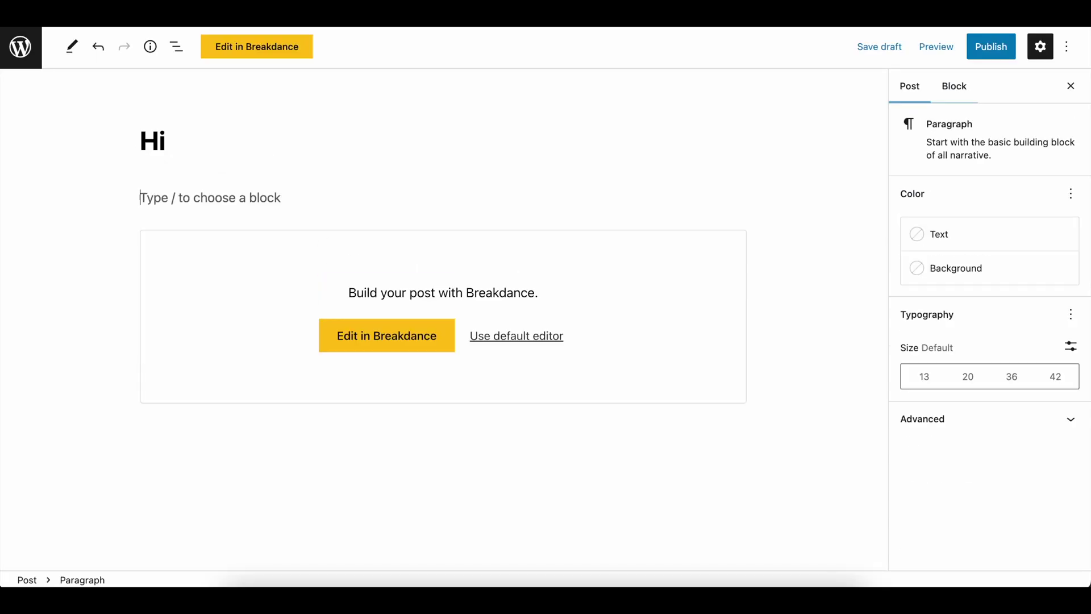
pyautogui.click(254, 142)
pyautogui.write(', Test Blog')
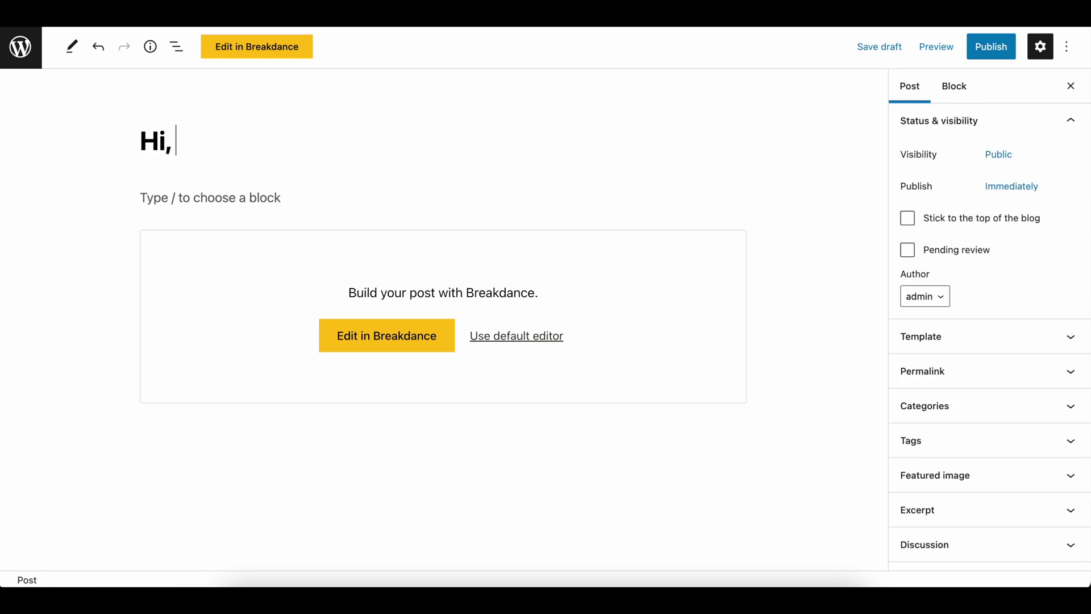
pyautogui.press('Return')
# - Fill the body with 'Content goes here', pasted repeatedly to lengthen the paragraph
pyautogui.write('Content goes here')
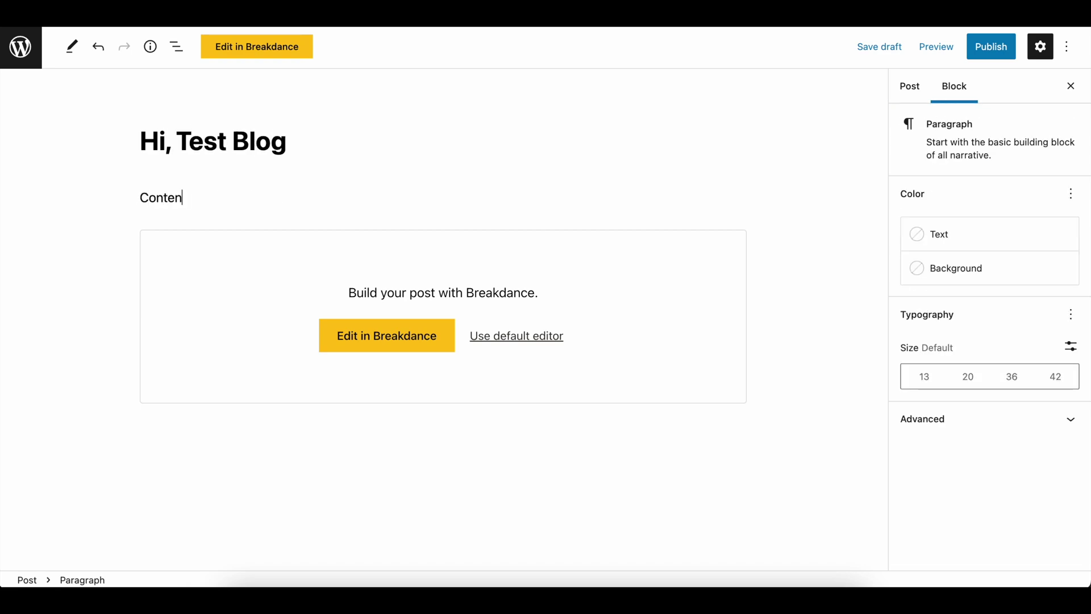
pyautogui.tripleClick(185, 195)
pyautogui.hotkey('ctrl', 'c')
pyautogui.hotkey('ctrl', 'v')
pyautogui.hotkey('ctrl', 'v')
pyautogui.hotkey('ctrl', 'v')
pyautogui.hotkey('ctrl', 'v')
pyautogui.hotkey('ctrl', 'v')
pyautogui.hotkey('ctrl', 'v')
pyautogui.hotkey('ctrl', 'v')
pyautogui.hotkey('ctrl', 'v')
pyautogui.hotkey('ctrl', 'v')
pyautogui.hotkey('ctrl', 'v')
pyautogui.hotkey('ctrl', 'v')
pyautogui.hotkey('ctrl', 'v')
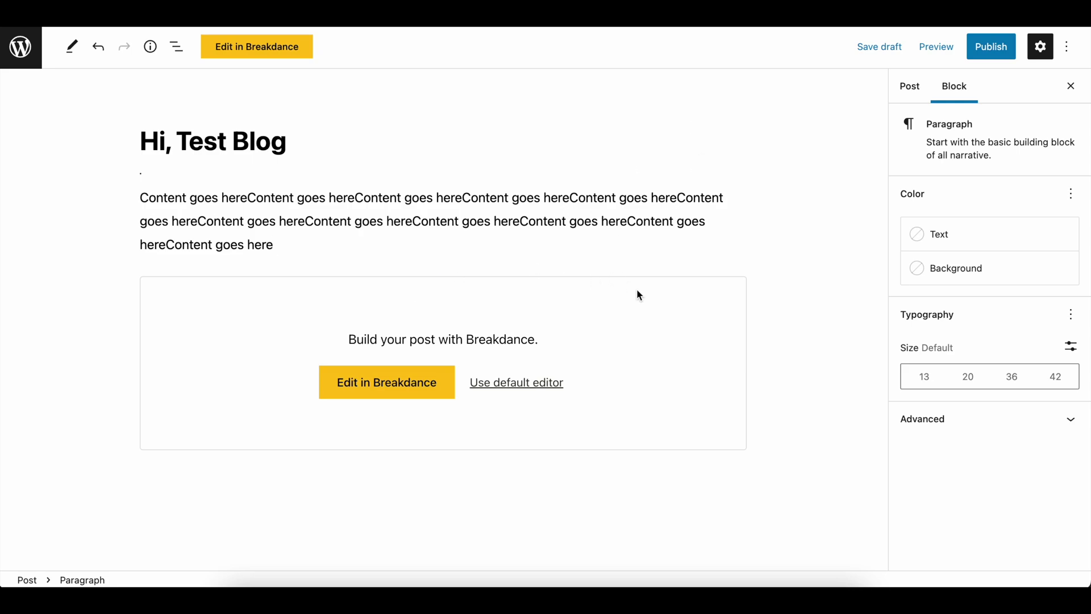
# - Publish the post and return to the All Posts list
pyautogui.click(991, 47)
pyautogui.click(963, 46)
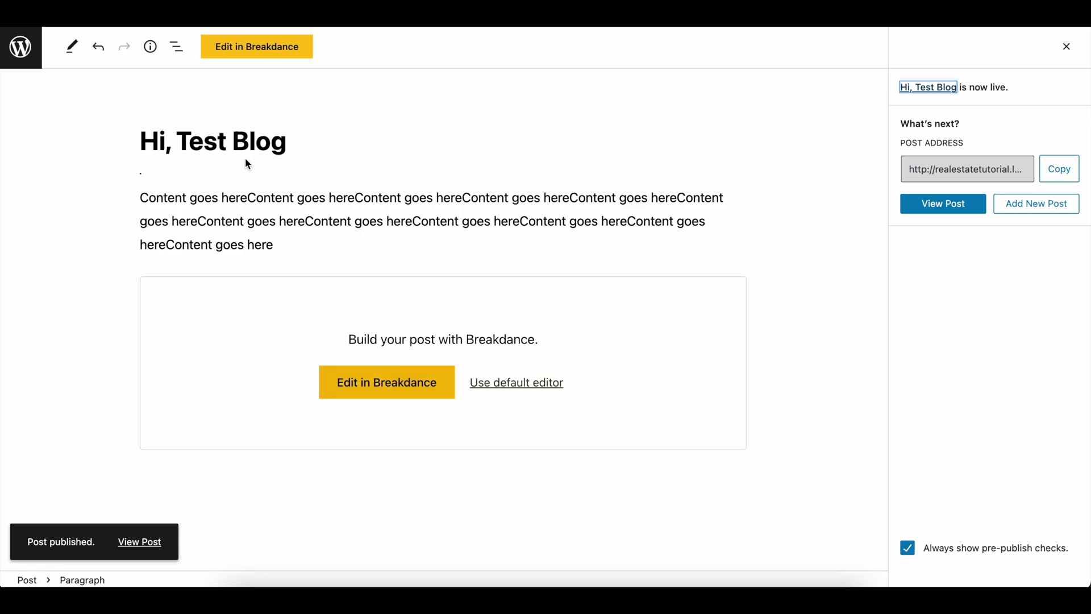
pyautogui.click(26, 56)
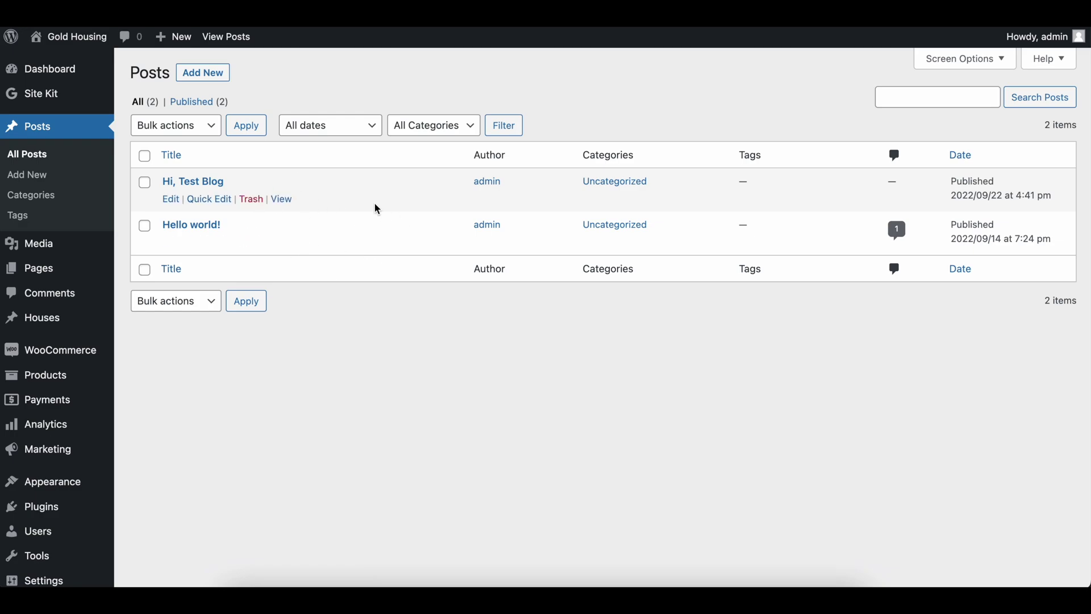
# - Open the Settings > Reading page to check the reading settings
pyautogui.scroll(-1, 318, 404)
pyautogui.scroll(1, 317, 402)
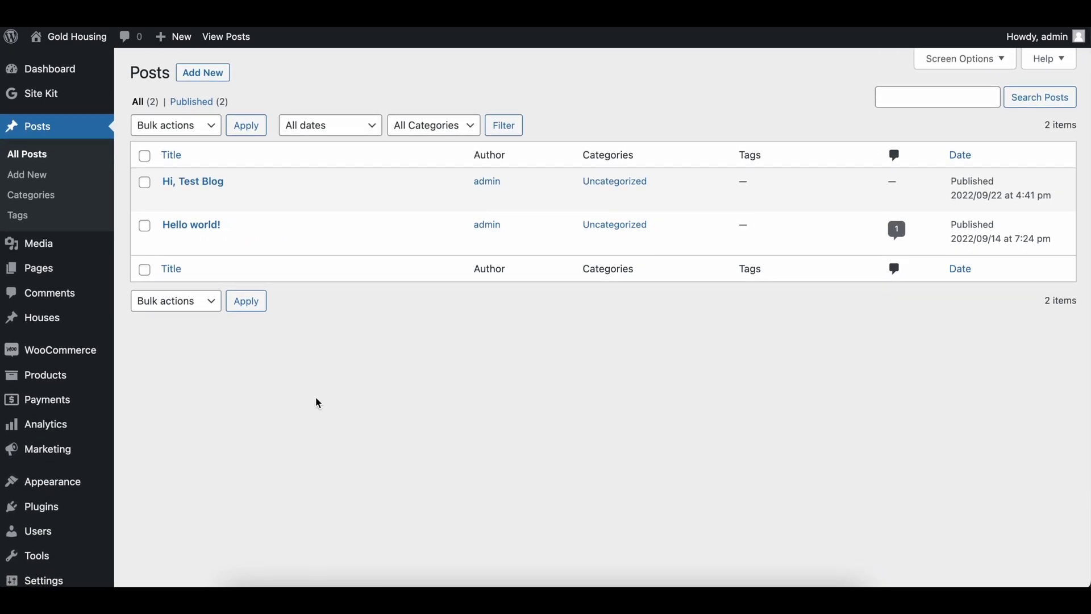
pyautogui.scroll(-2, 97, 493)
pyautogui.moveTo(69, 487)
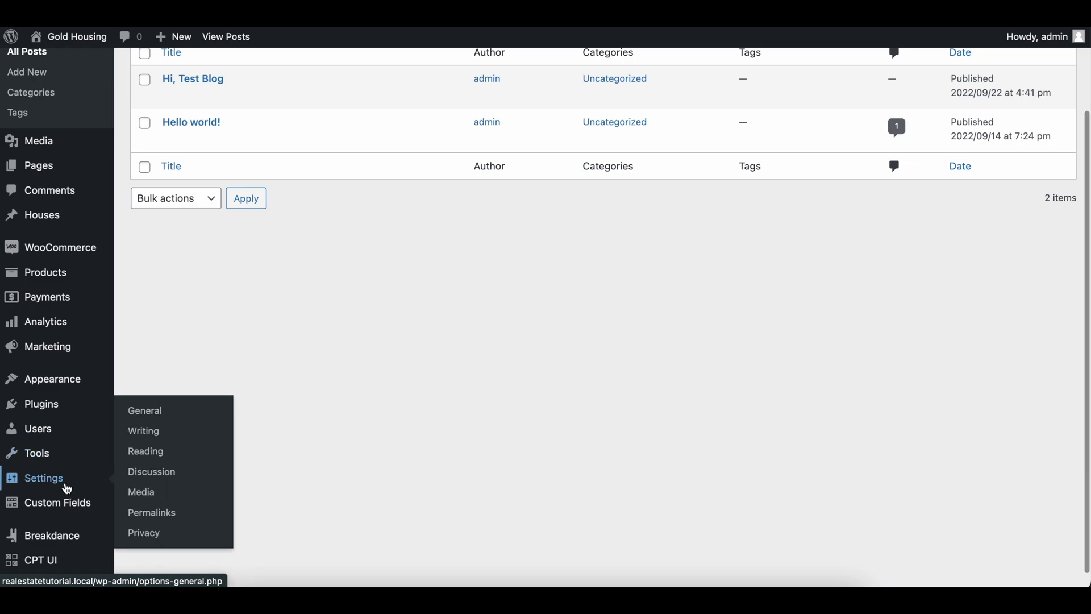
pyautogui.click(153, 452)
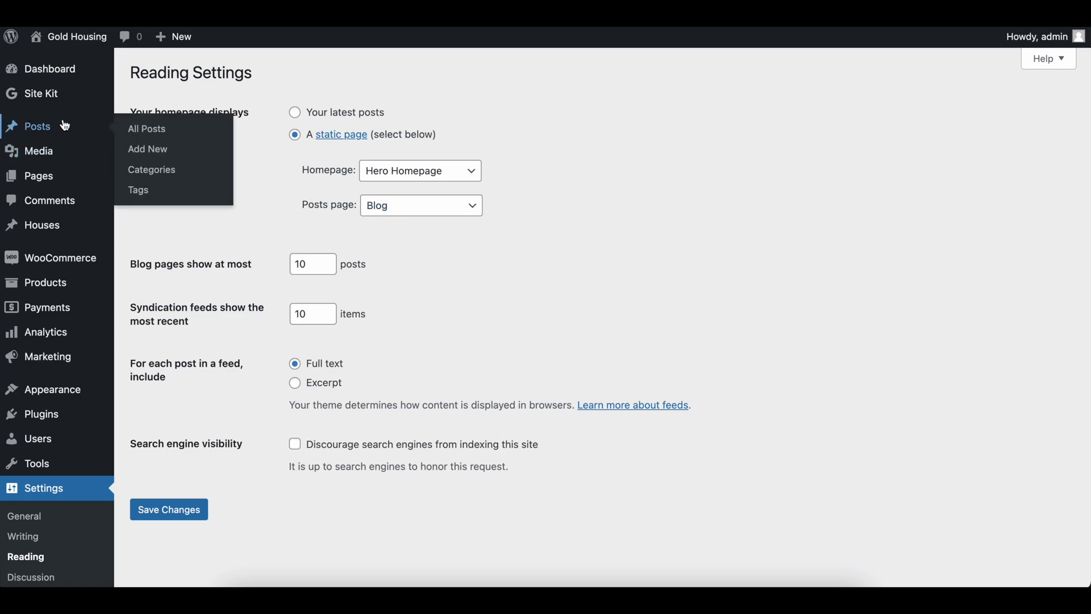
# - Open All Pages and find the Blog page labelled Posts Page
pyautogui.rightClick(57, 186)
pyautogui.click(128, 157)
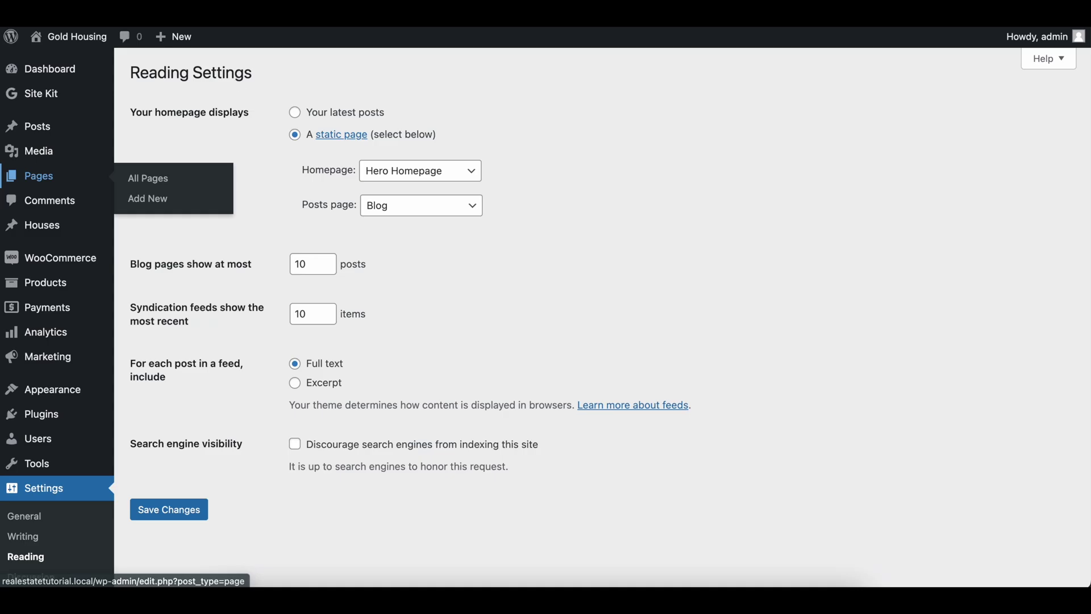
pyautogui.click(148, 177)
pyautogui.moveTo(199, 268); pyautogui.dragTo(267, 271)
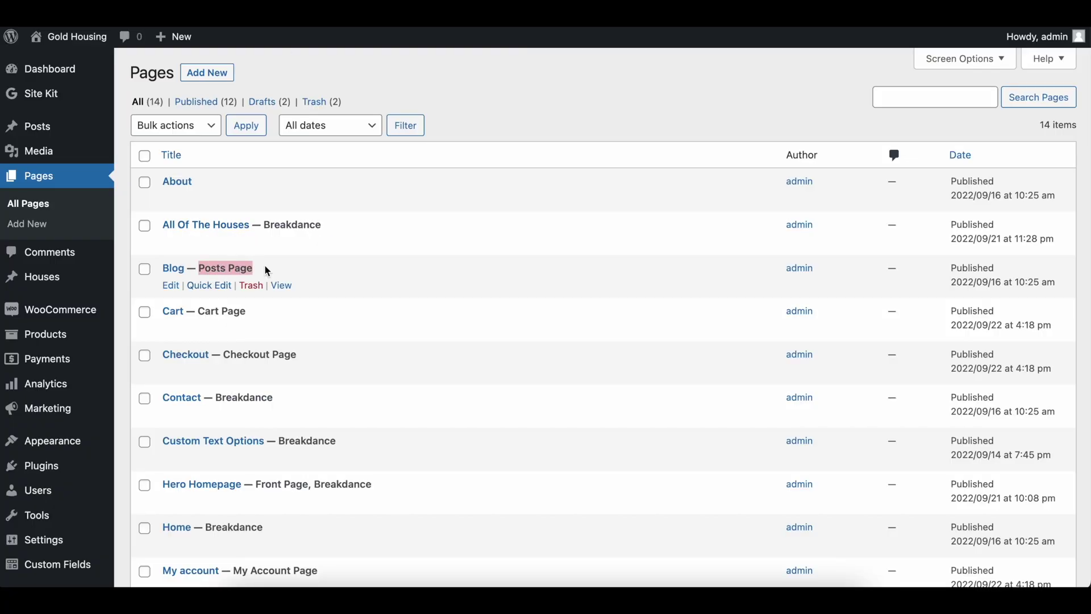
pyautogui.click(292, 270)
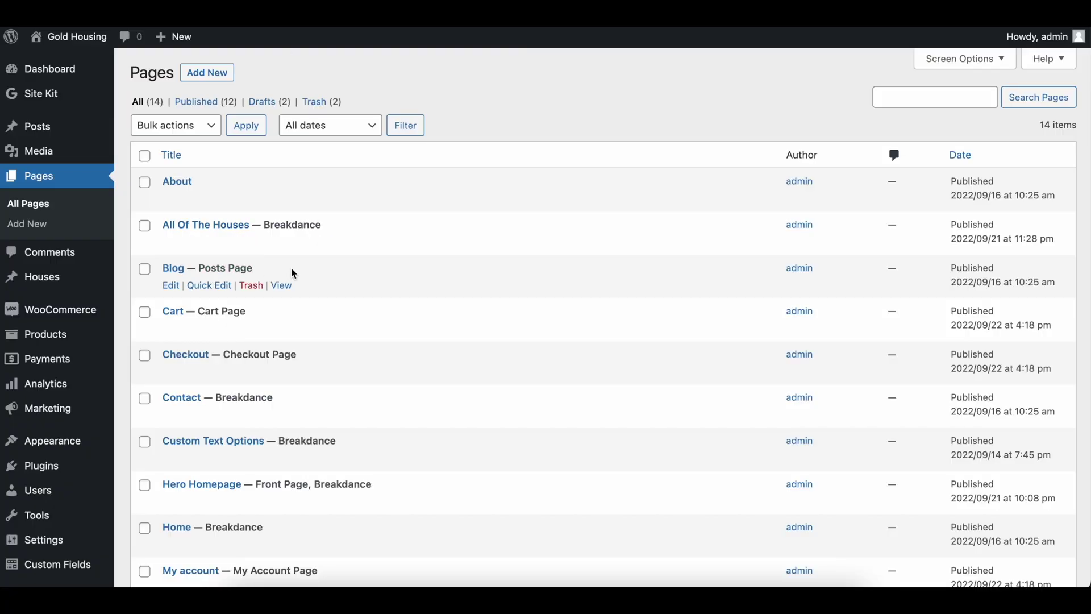
# - View the Blog page on the live site and scroll through its post cards
pyautogui.click(288, 287)
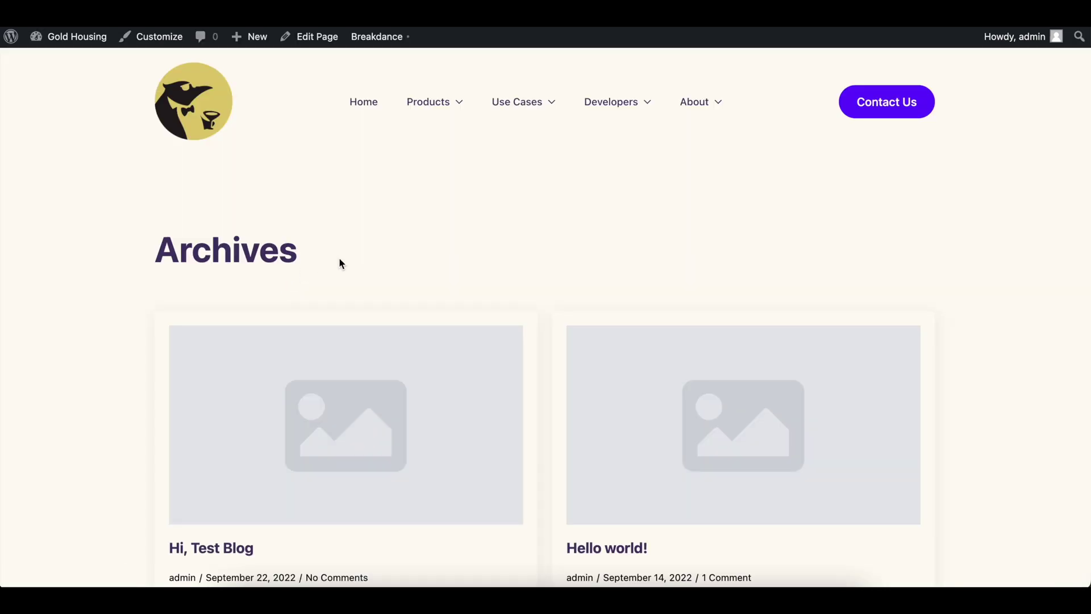
pyautogui.scroll(-4, 449, 275)
pyautogui.scroll(1, 452, 283)
pyautogui.scroll(3, 438, 280)
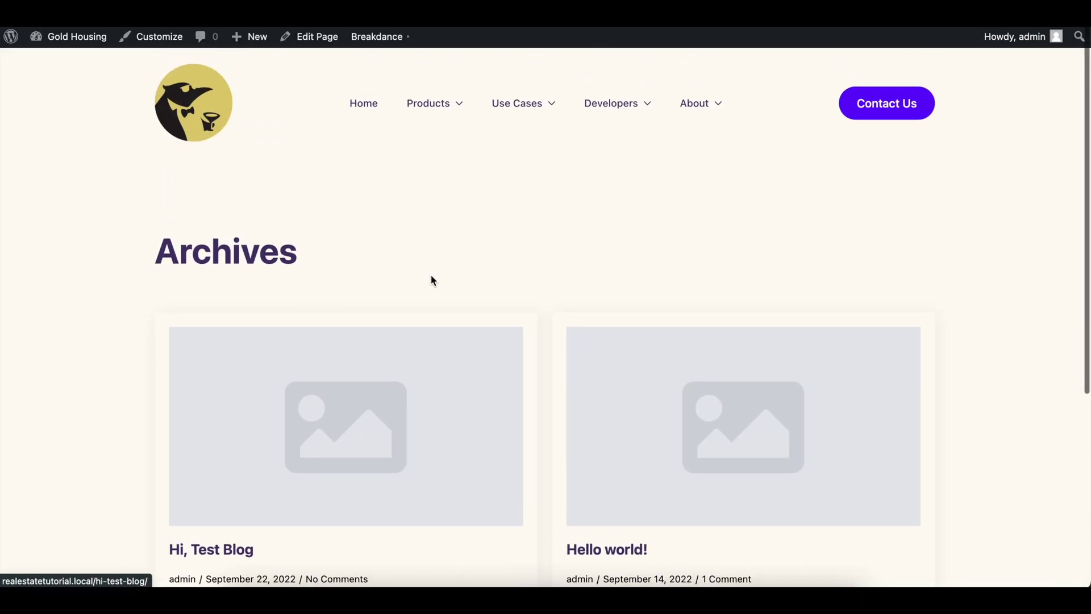
pyautogui.moveTo(122, 258); pyautogui.dragTo(310, 263)
pyautogui.scroll(-3, 310, 266)
pyautogui.scroll(-1, 311, 265)
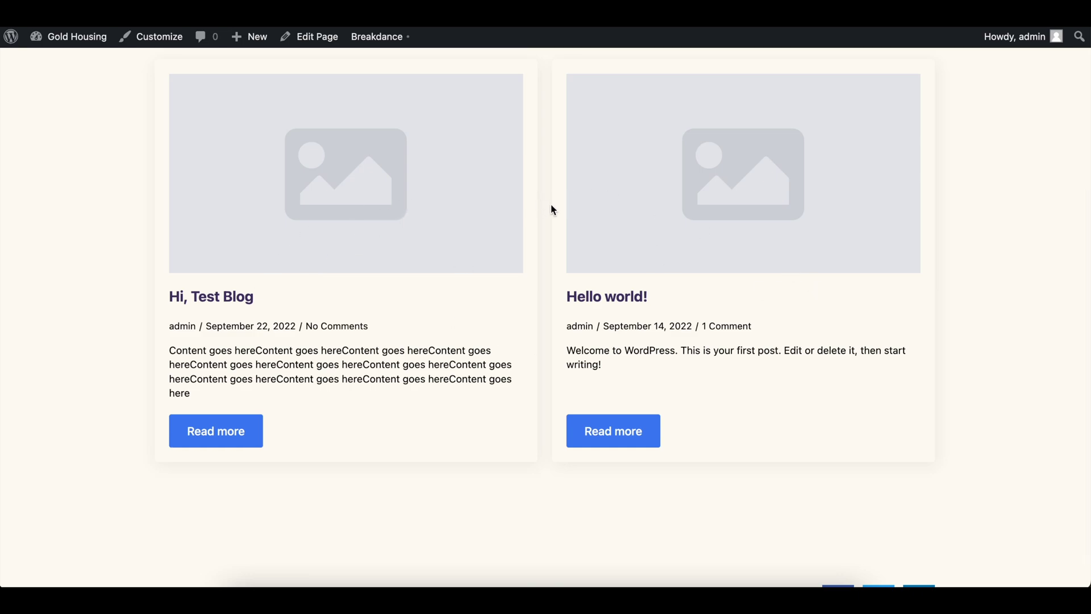
# - Open the Hi, Test Blog single post and scroll through its plain layout
pyautogui.click(384, 216)
pyautogui.scroll(-4, 383, 216)
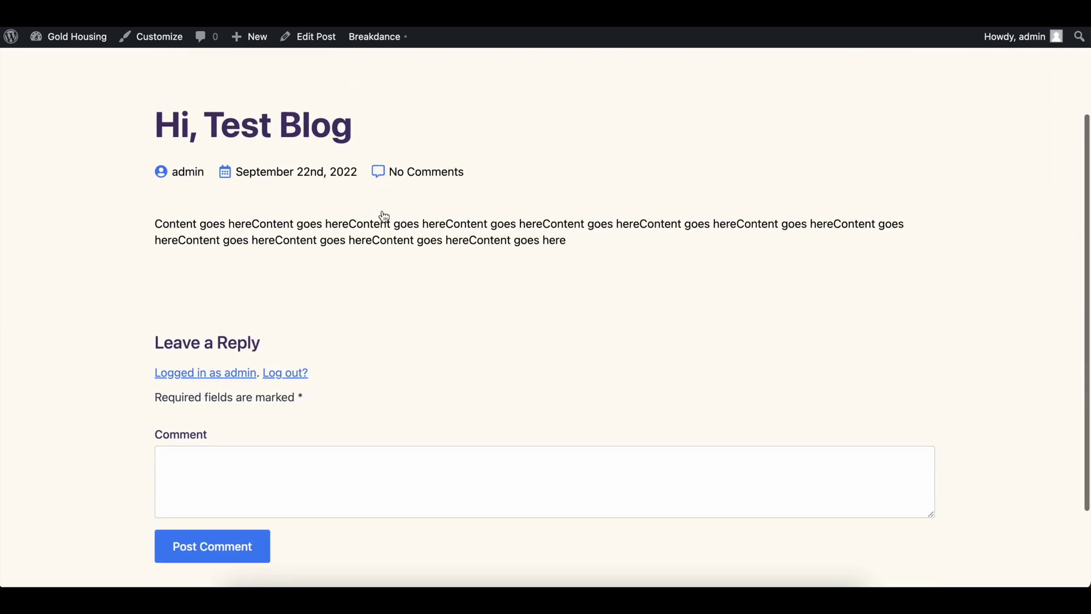
pyautogui.scroll(5, 287, 251)
pyautogui.scroll(-3, 288, 233)
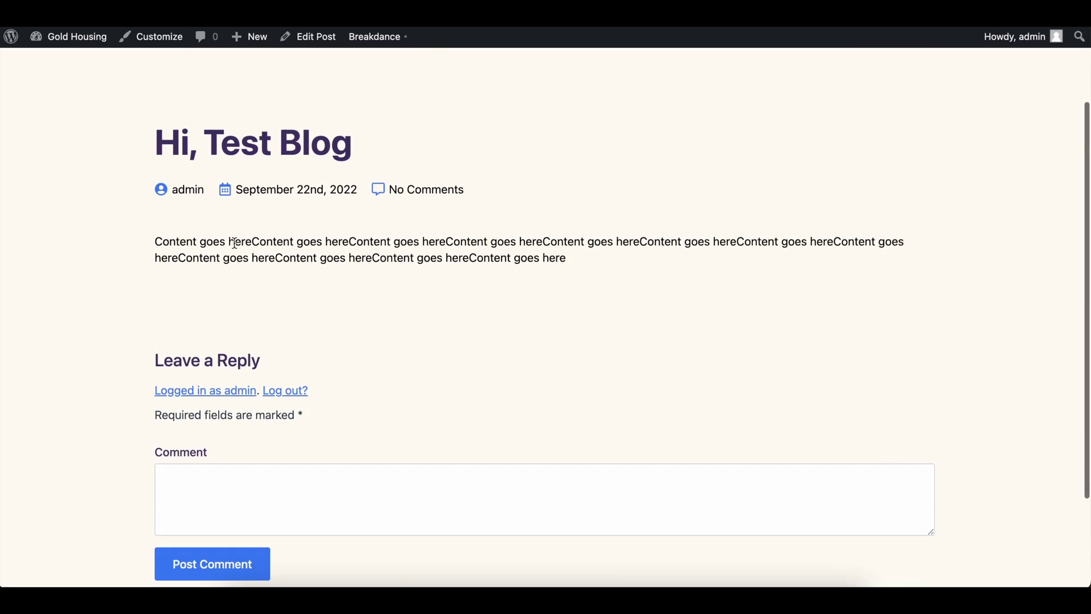
pyautogui.moveTo(199, 242); pyautogui.dragTo(494, 324)
pyautogui.click(493, 320)
pyautogui.scroll(2, 494, 320)
pyautogui.scroll(-3, 494, 321)
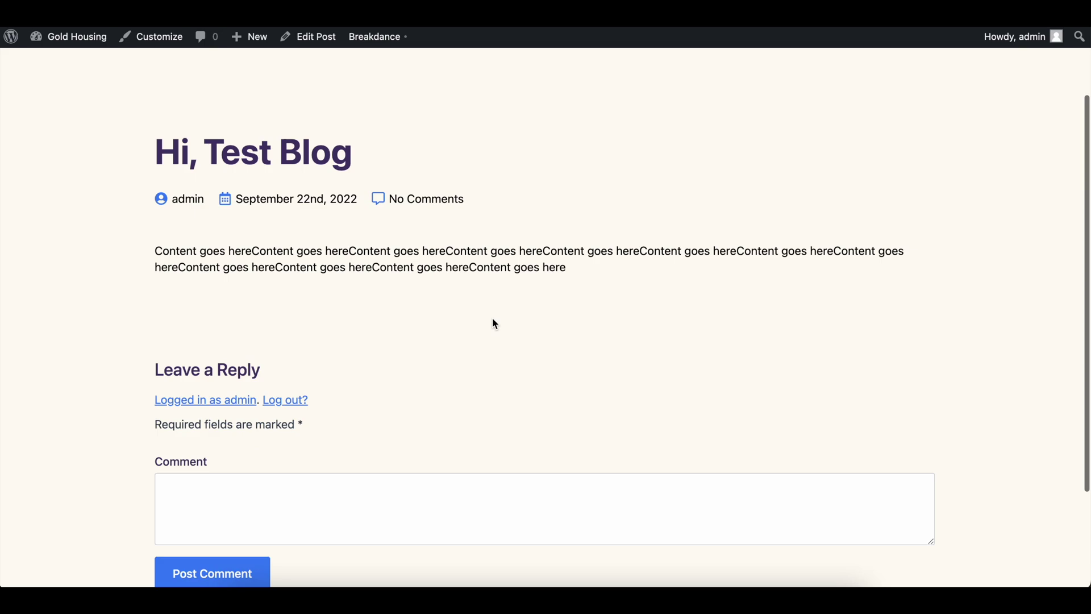
pyautogui.scroll(3, 492, 319)
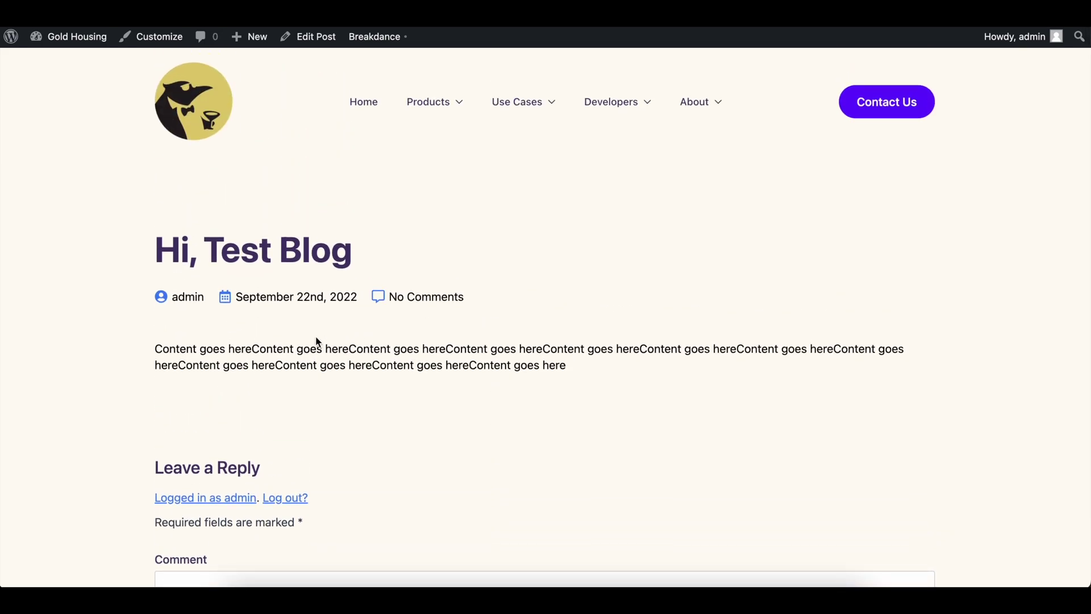
pyautogui.moveTo(154, 349); pyautogui.dragTo(383, 349)
pyautogui.click(384, 348)
pyautogui.scroll(-5, 385, 349)
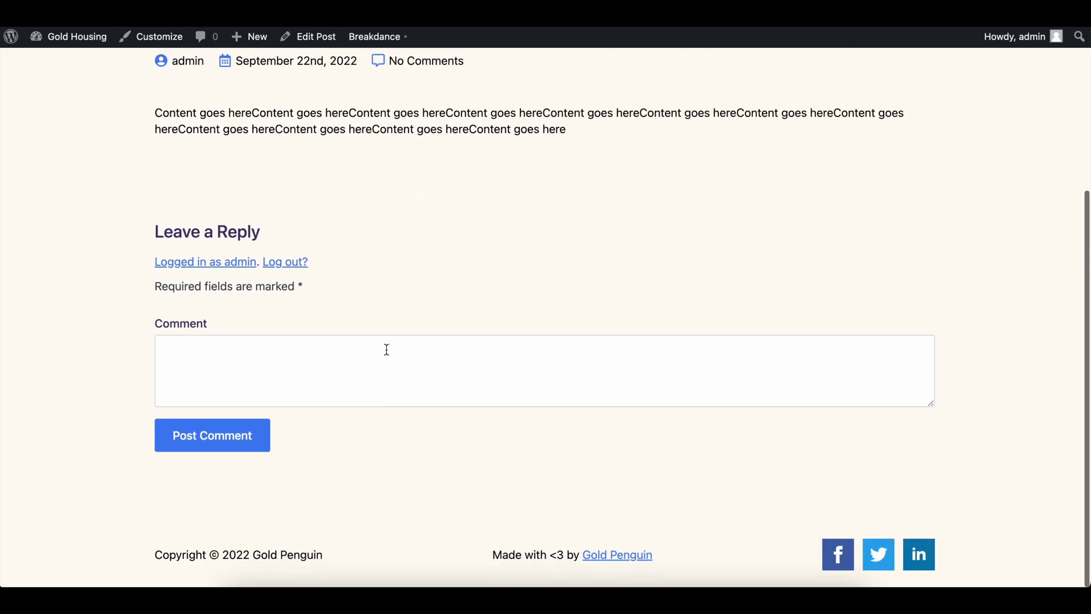
# - Inspect the post's comment box, body paragraph, and title with meta line
pyautogui.click(236, 320)
pyautogui.scroll(4, 230, 352)
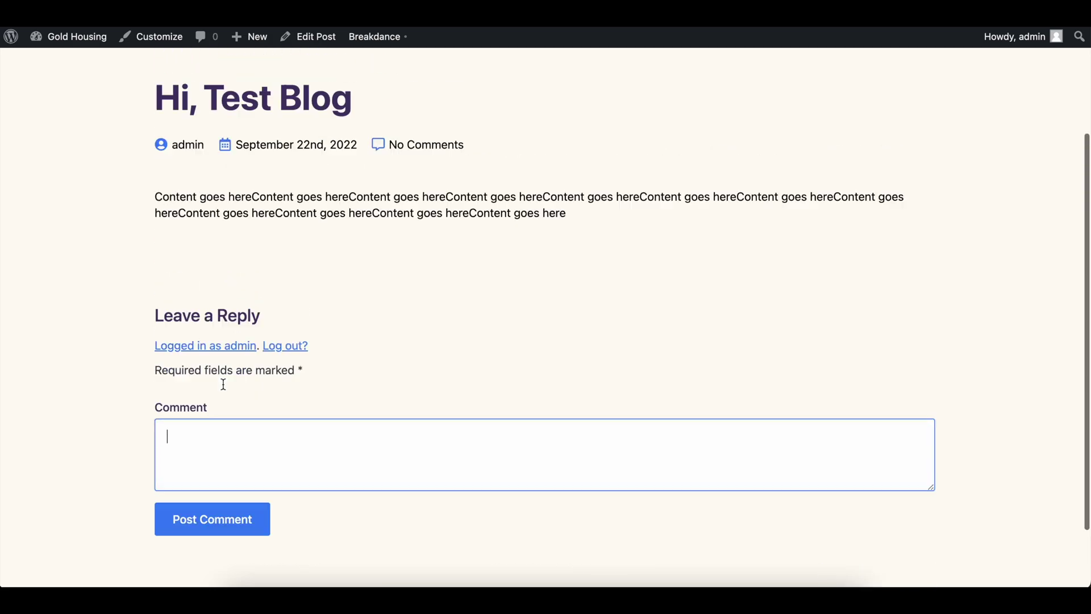
pyautogui.tripleClick(225, 382)
pyautogui.click(399, 444)
pyautogui.scroll(-3, 438, 392)
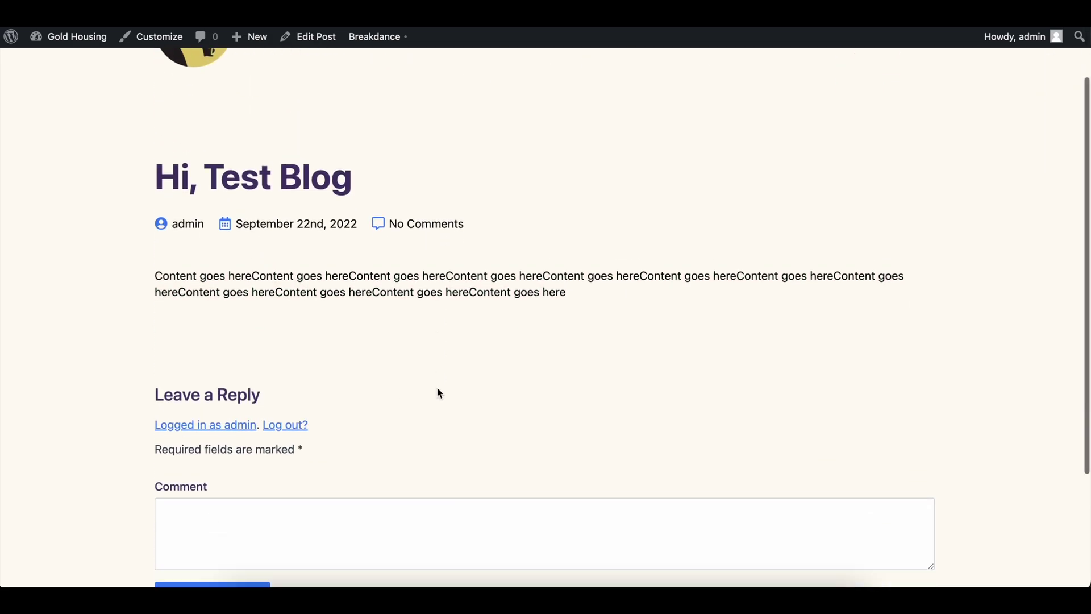
pyautogui.scroll(3, 445, 431)
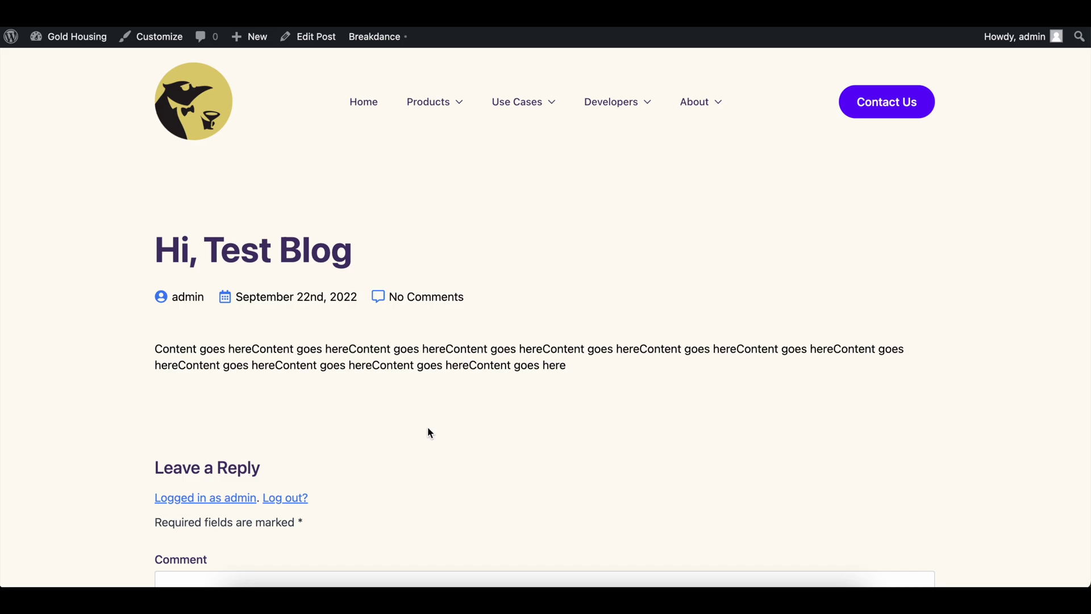
pyautogui.moveTo(208, 254); pyautogui.dragTo(433, 316)
pyautogui.click(433, 350)
# - Go from the Dashboard to Settings > Permalinks
pyautogui.moveTo(74, 39)
pyautogui.click(76, 62)
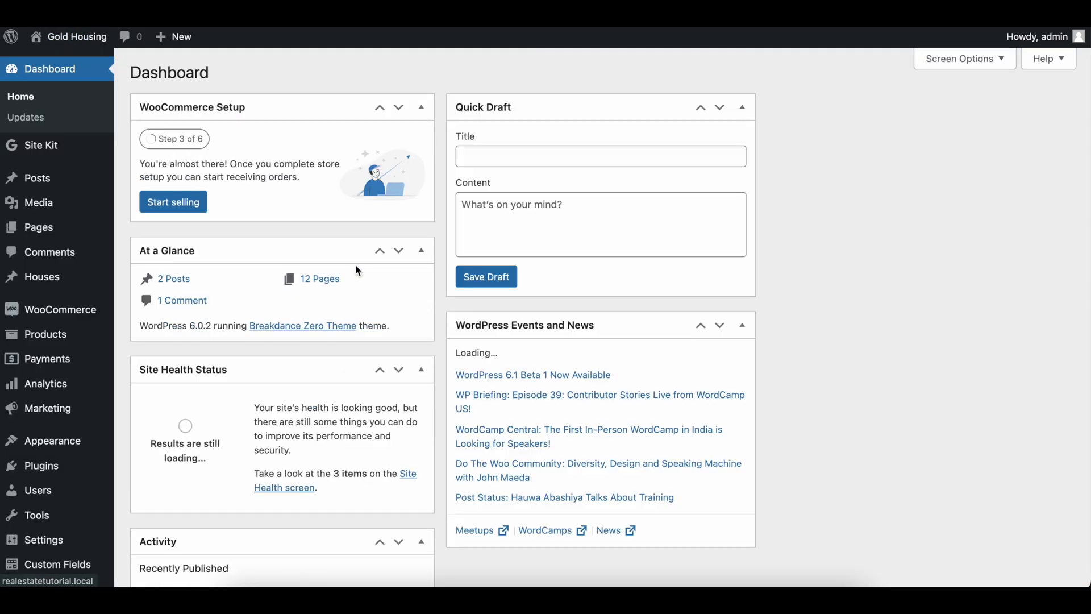
pyautogui.scroll(-2, 305, 285)
pyautogui.scroll(2, 305, 278)
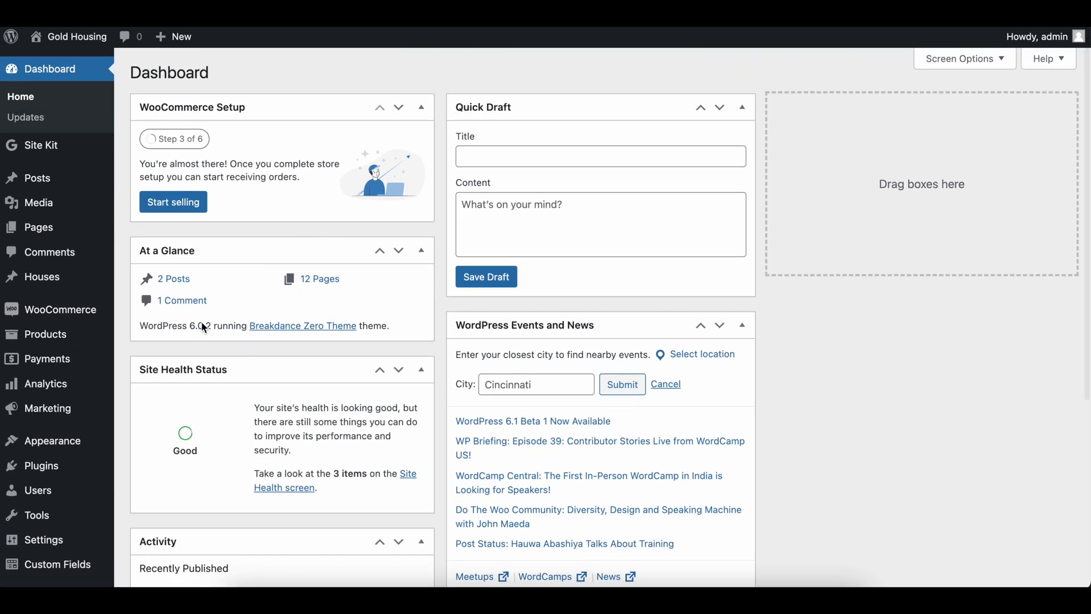
pyautogui.moveTo(59, 528)
pyautogui.scroll(-2, 53, 540)
pyautogui.moveTo(57, 467)
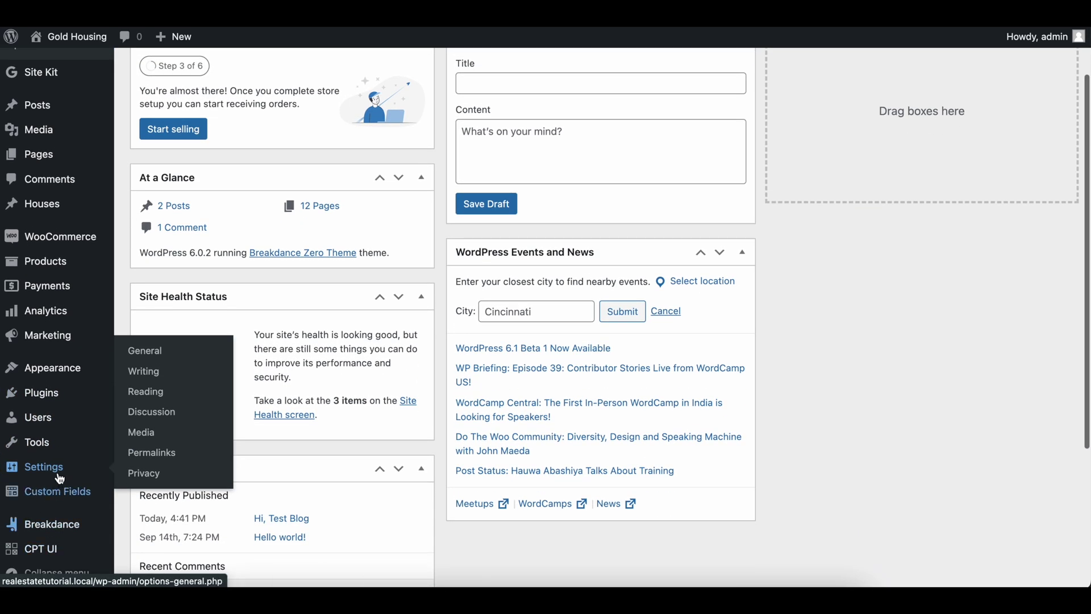
pyautogui.click(151, 458)
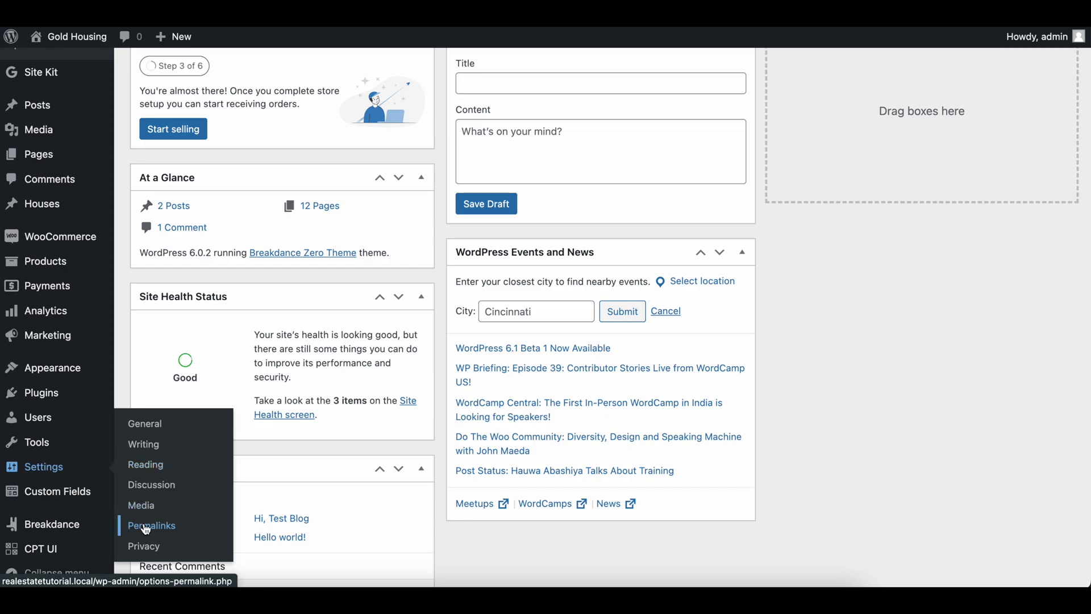
pyautogui.click(149, 531)
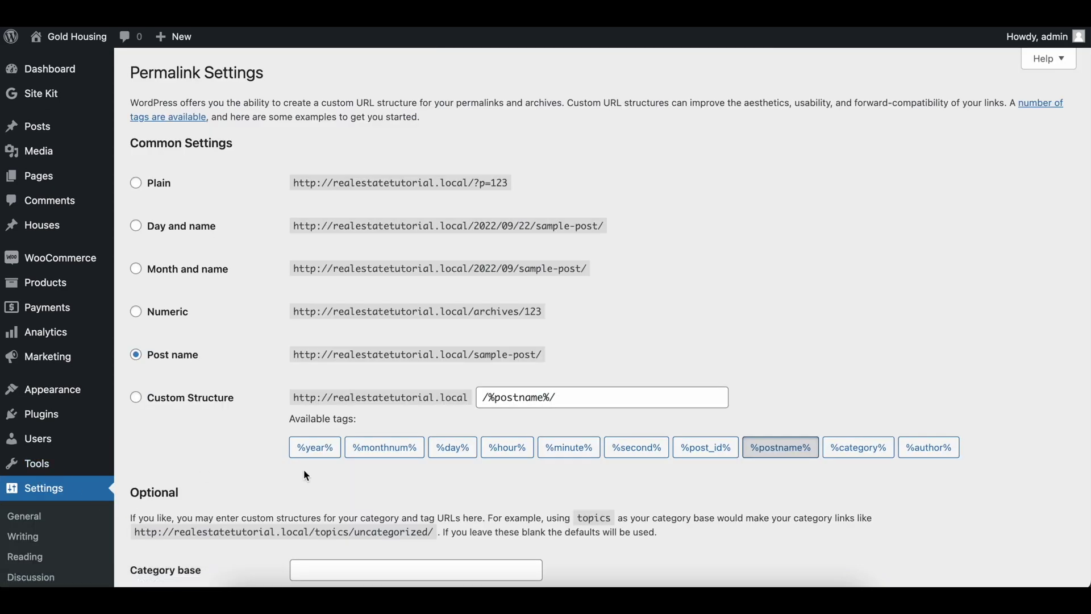
# - Compare the Post name, Day and name, and Plain sample URLs
pyautogui.scroll(-1, 304, 468)
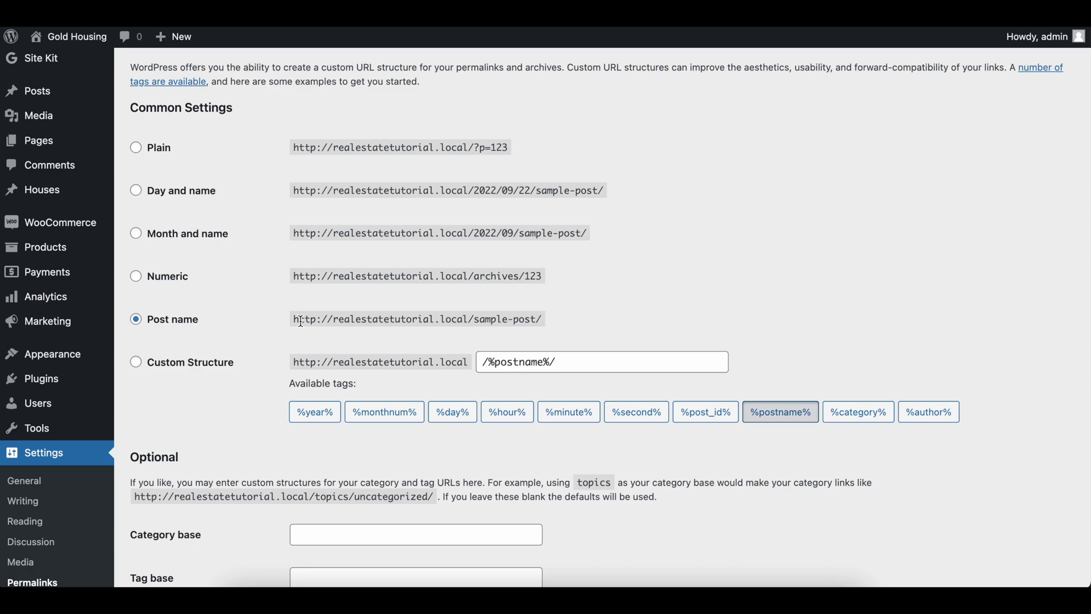
pyautogui.moveTo(299, 320); pyautogui.dragTo(553, 324)
pyautogui.click(476, 320)
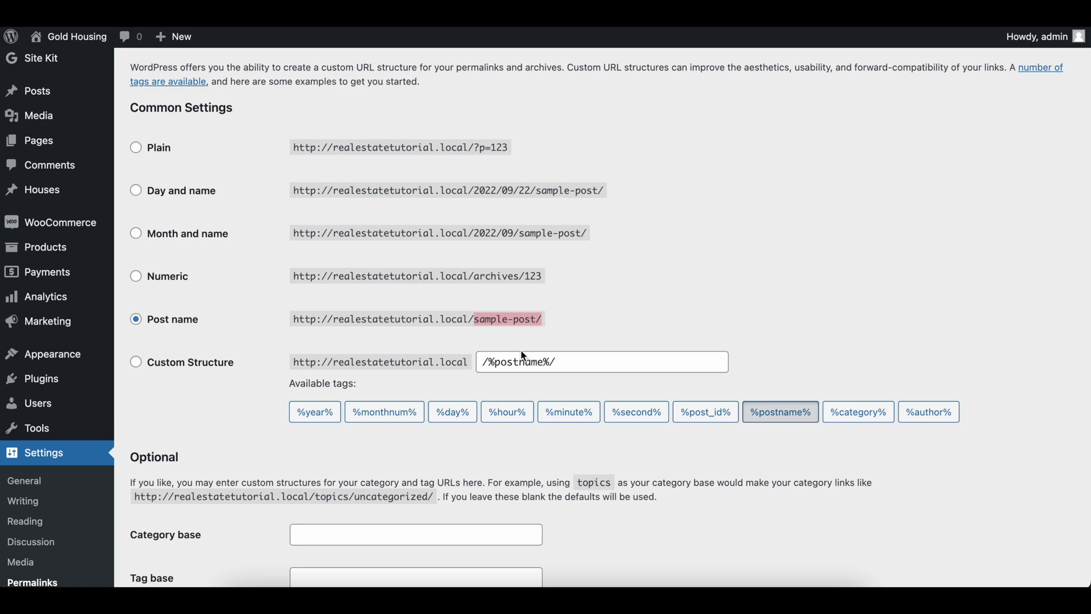
pyautogui.moveTo(475, 190); pyautogui.dragTo(535, 193)
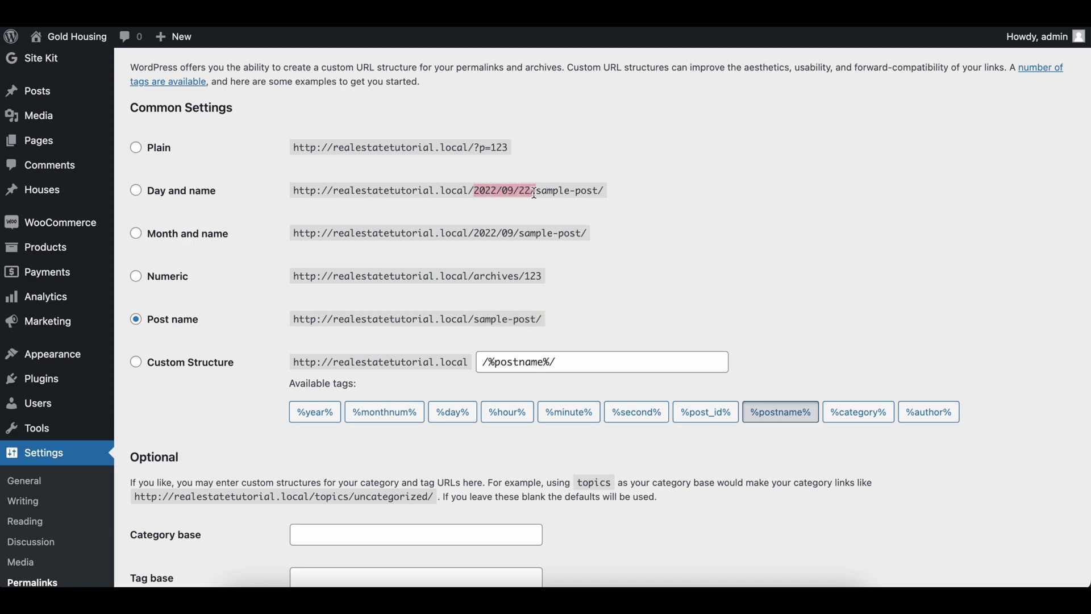
pyautogui.moveTo(476, 148); pyautogui.dragTo(519, 146)
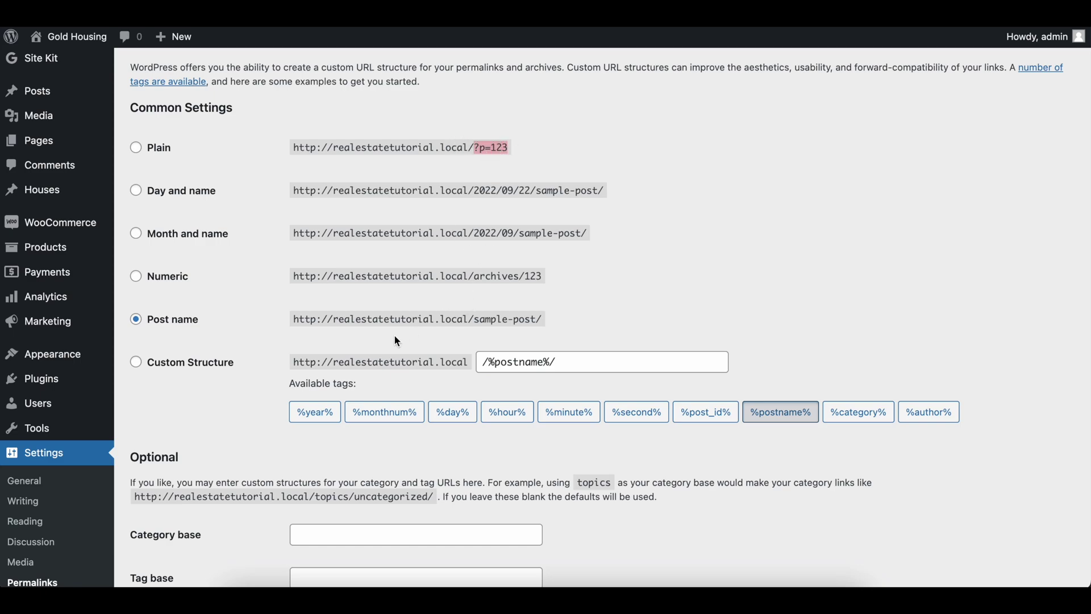
# - Switch the permalinks to Custom Structure using /%postname%/
pyautogui.moveTo(333, 362); pyautogui.dragTo(642, 364)
pyautogui.click(642, 364)
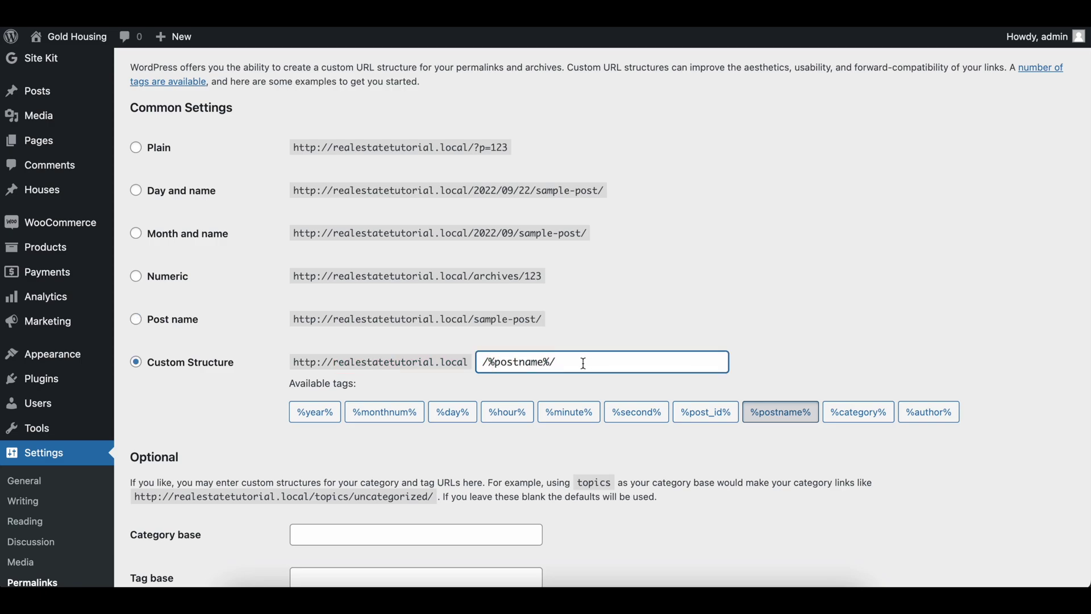
pyautogui.moveTo(555, 363); pyautogui.dragTo(465, 362)
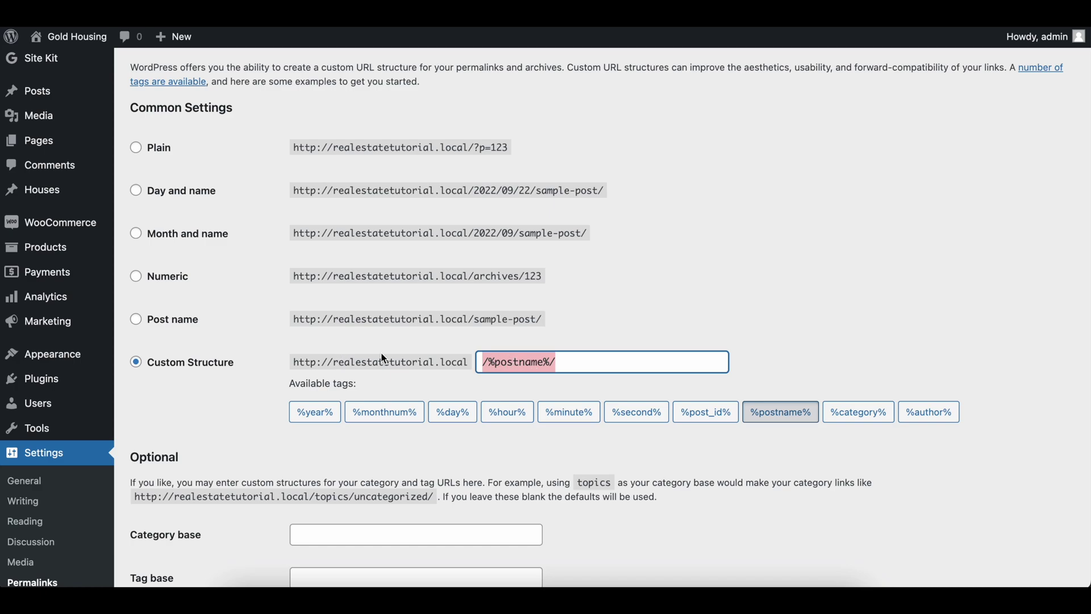
pyautogui.scroll(-9, 216, 366)
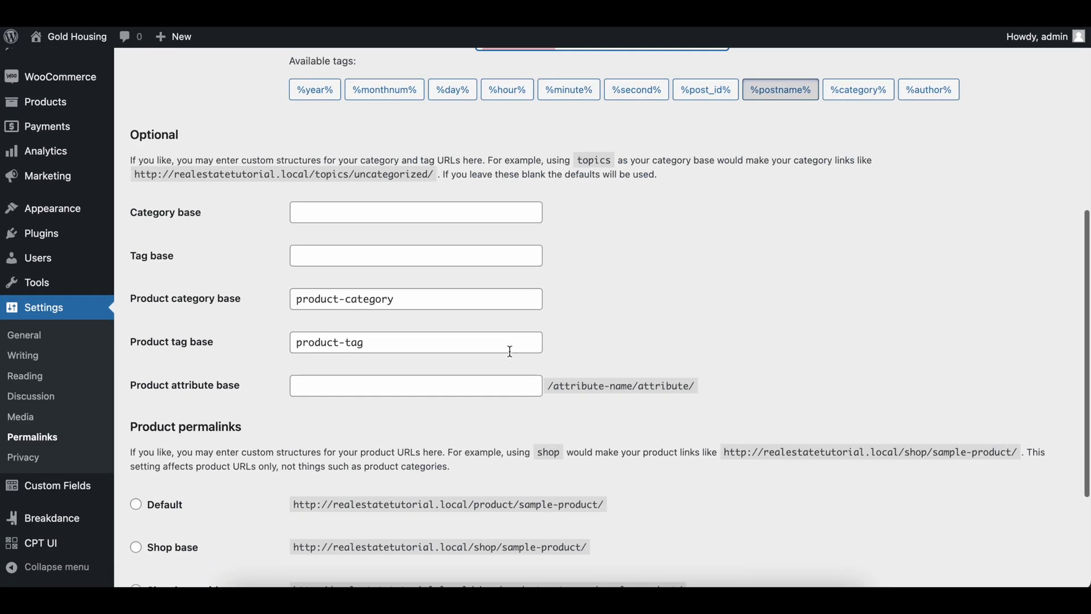
# - Open Breakdance > Templates and show the Add Template type list
pyautogui.scroll(10, 189, 514)
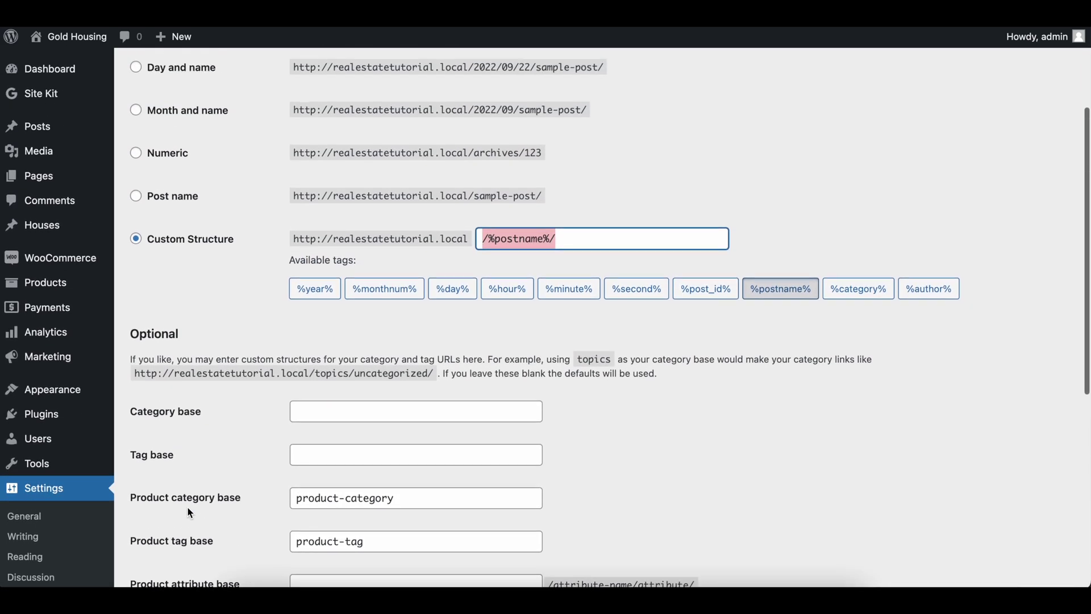
pyautogui.click(65, 135)
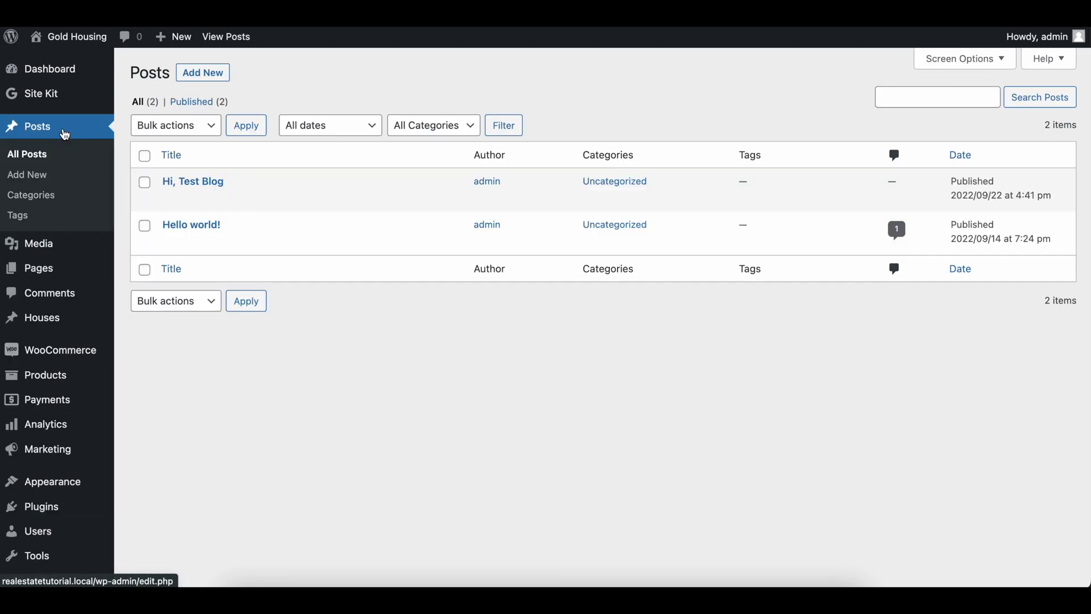
pyautogui.scroll(-2, 55, 376)
pyautogui.scroll(-2, 68, 468)
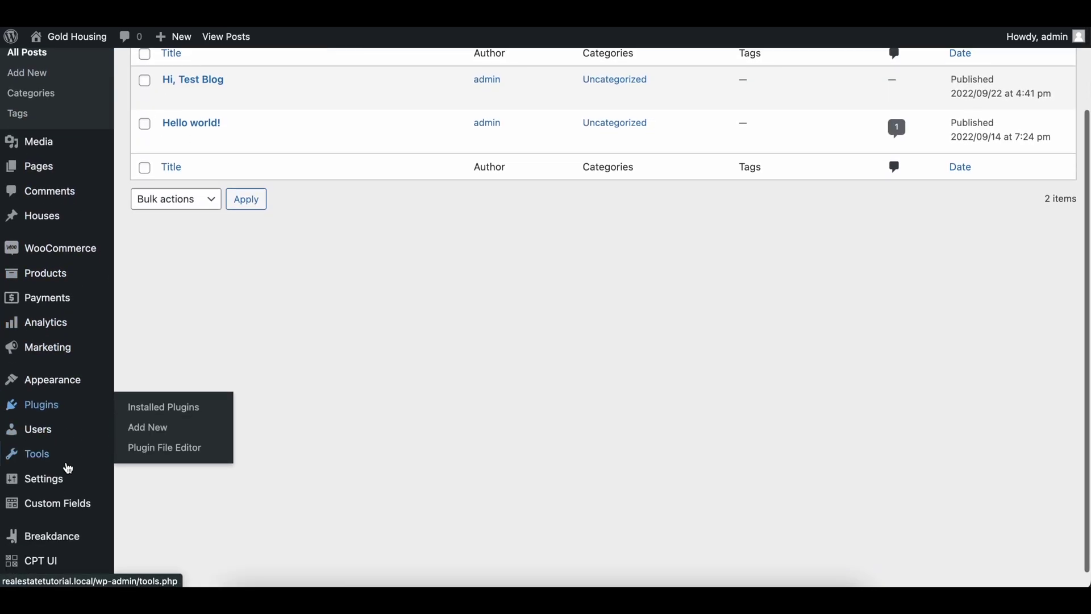
pyautogui.moveTo(62, 537)
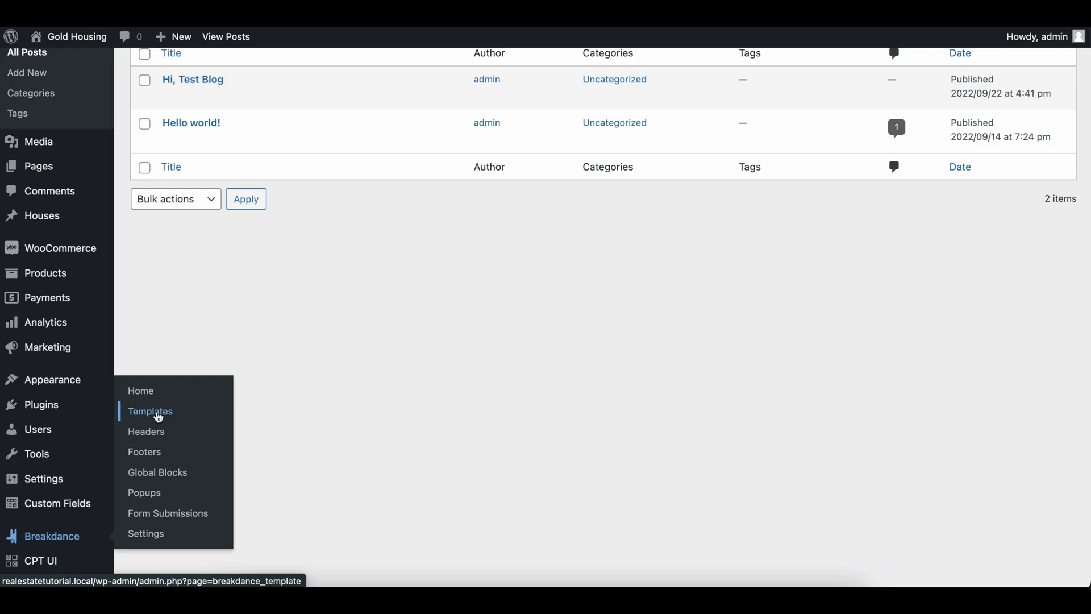
pyautogui.click(159, 417)
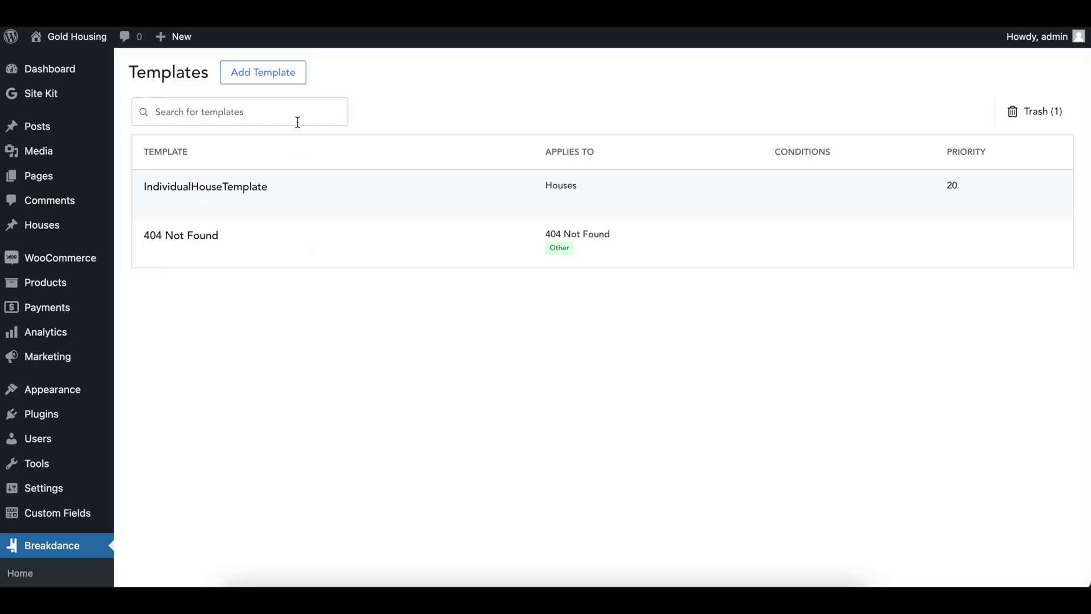
pyautogui.click(259, 77)
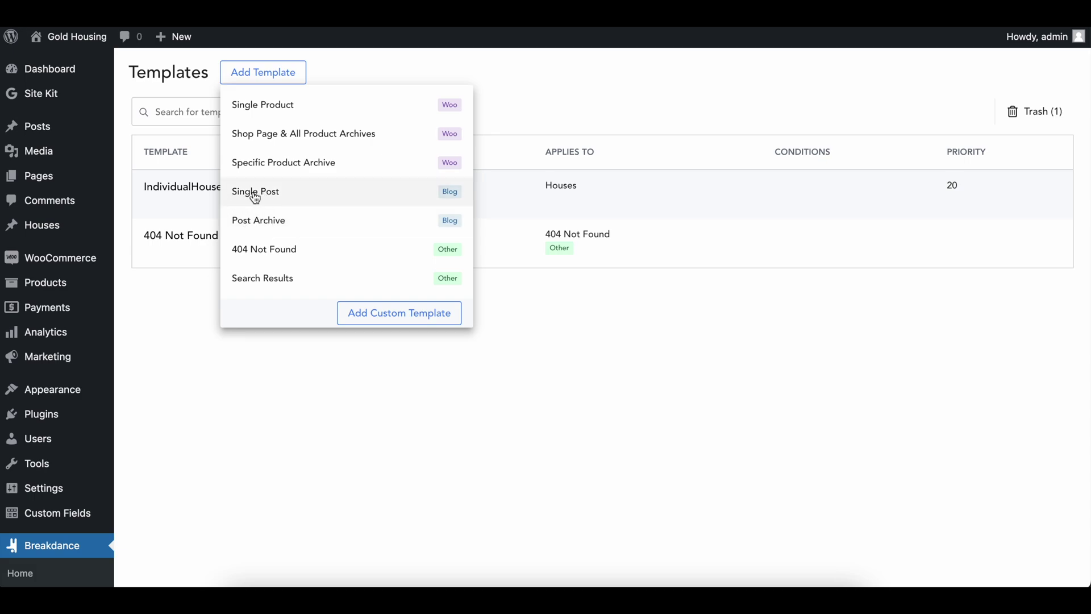
pyautogui.click(522, 85)
pyautogui.moveTo(103, 139)
pyautogui.rightClick(147, 128)
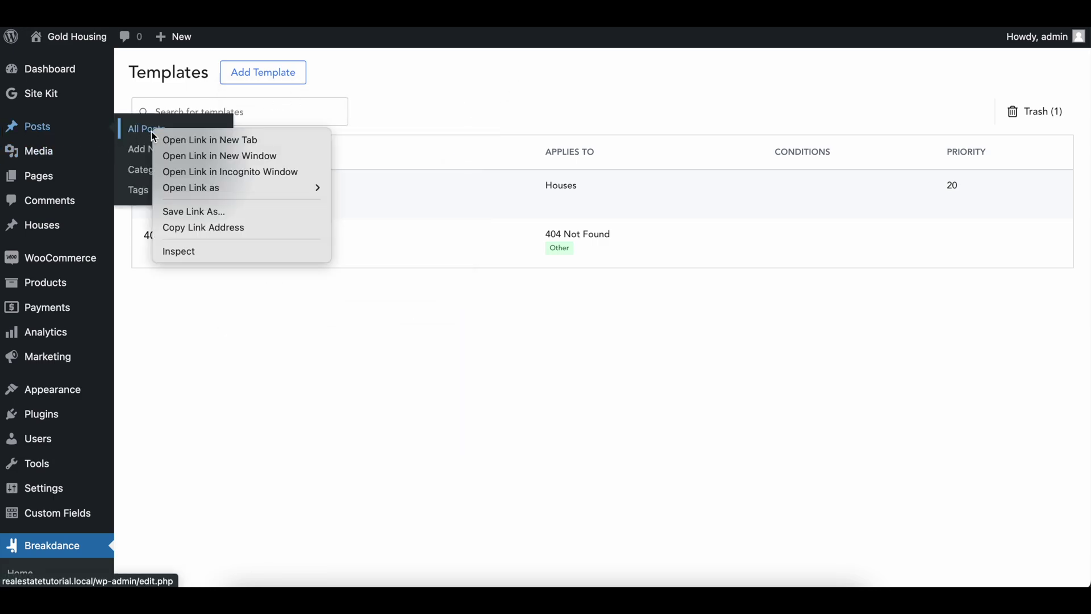
pyautogui.click(199, 139)
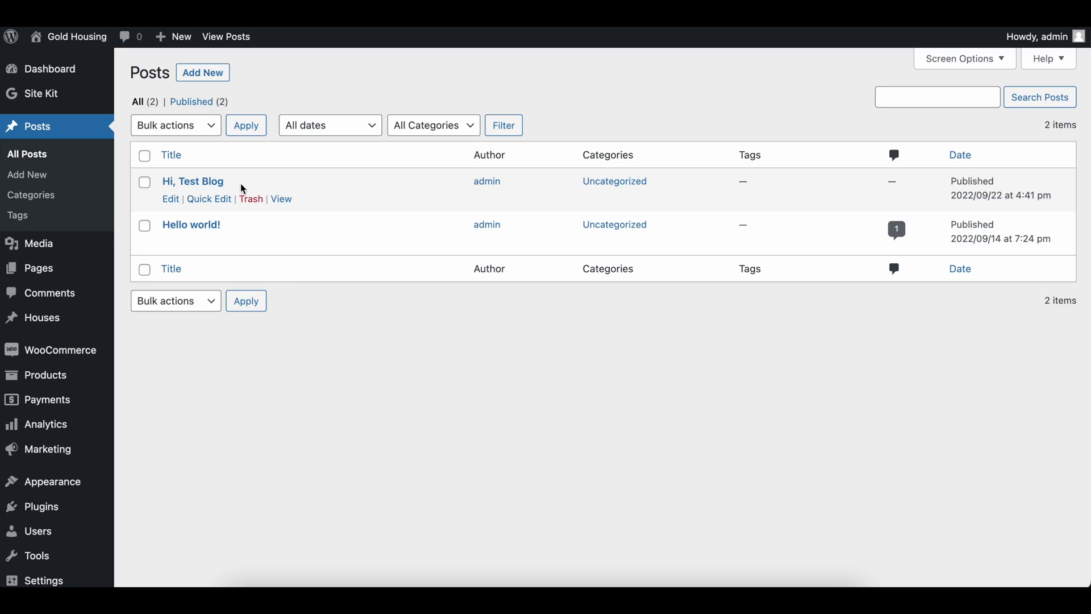
pyautogui.click(282, 199)
pyautogui.scroll(-3, 293, 464)
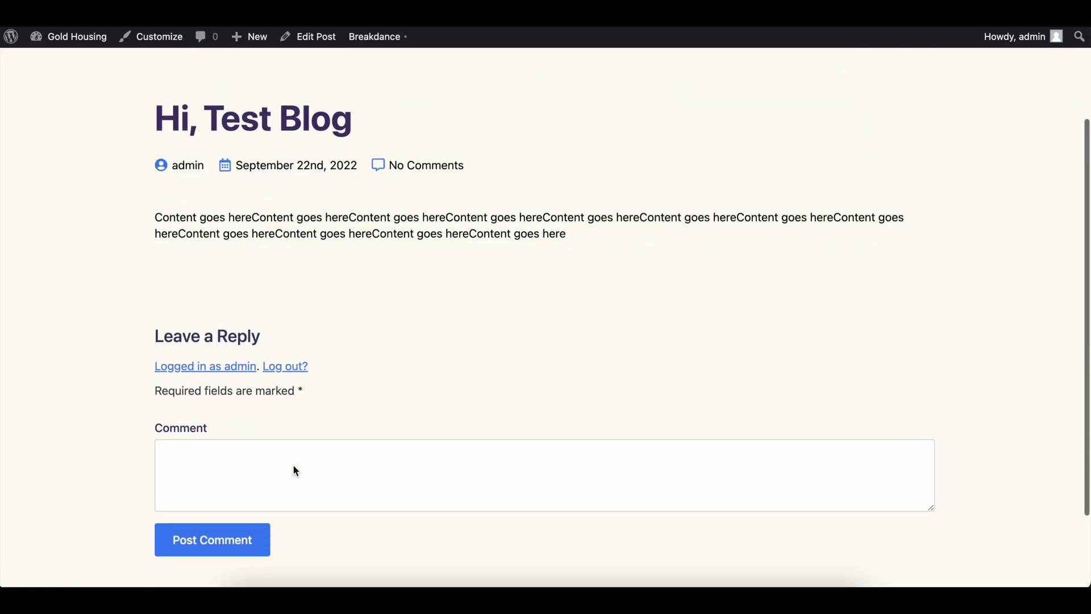
pyautogui.scroll(1, 295, 463)
pyautogui.scroll(-1, 357, 146)
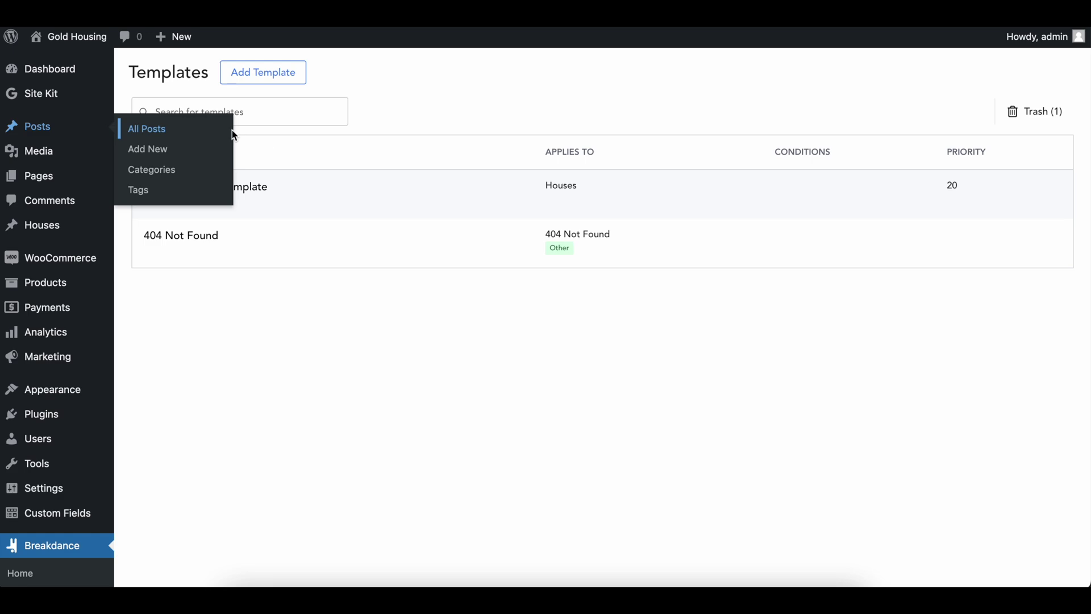
pyautogui.click(256, 77)
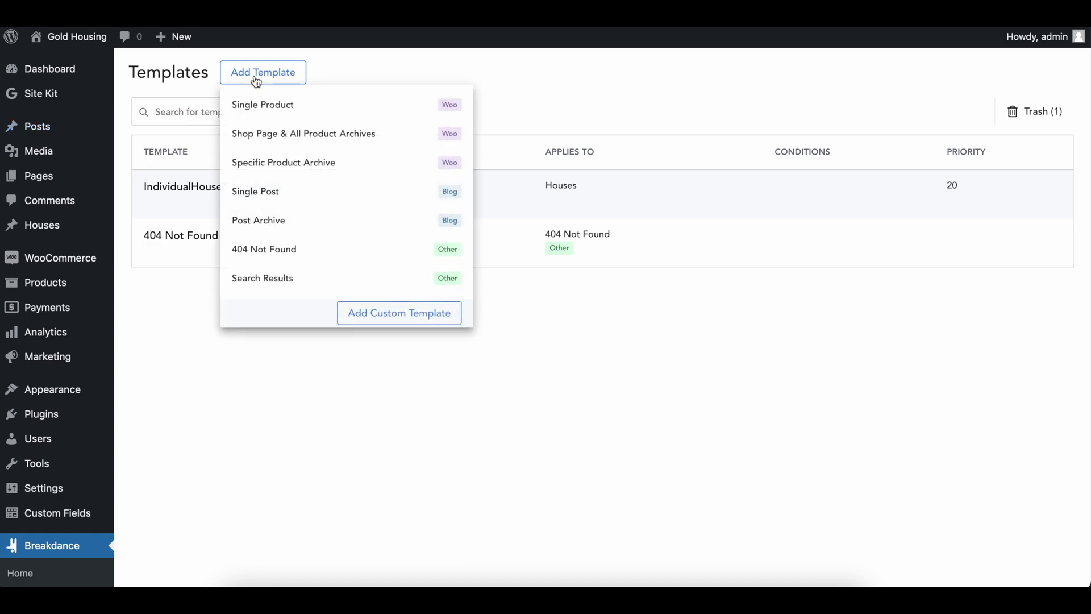
# - Create a new Single Post template and add an empty Section
pyautogui.click(306, 196)
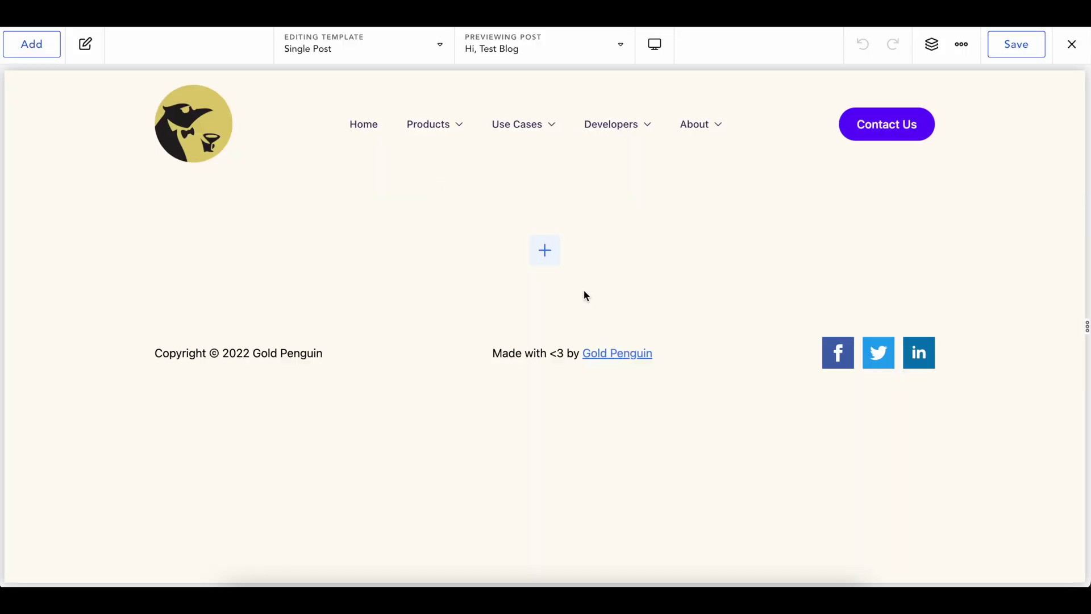
pyautogui.click(536, 251)
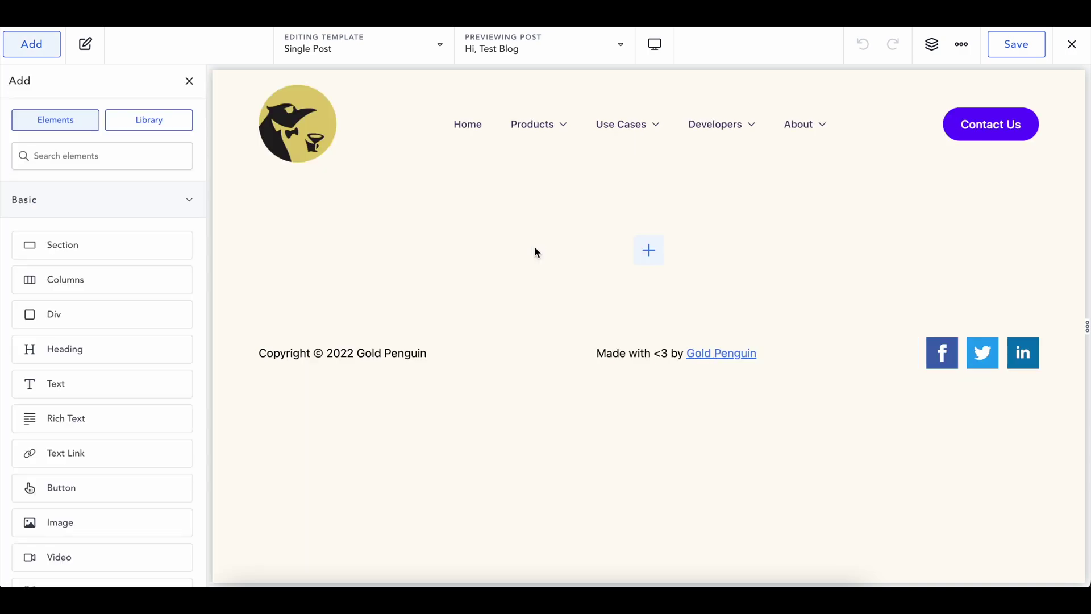
pyautogui.click(147, 245)
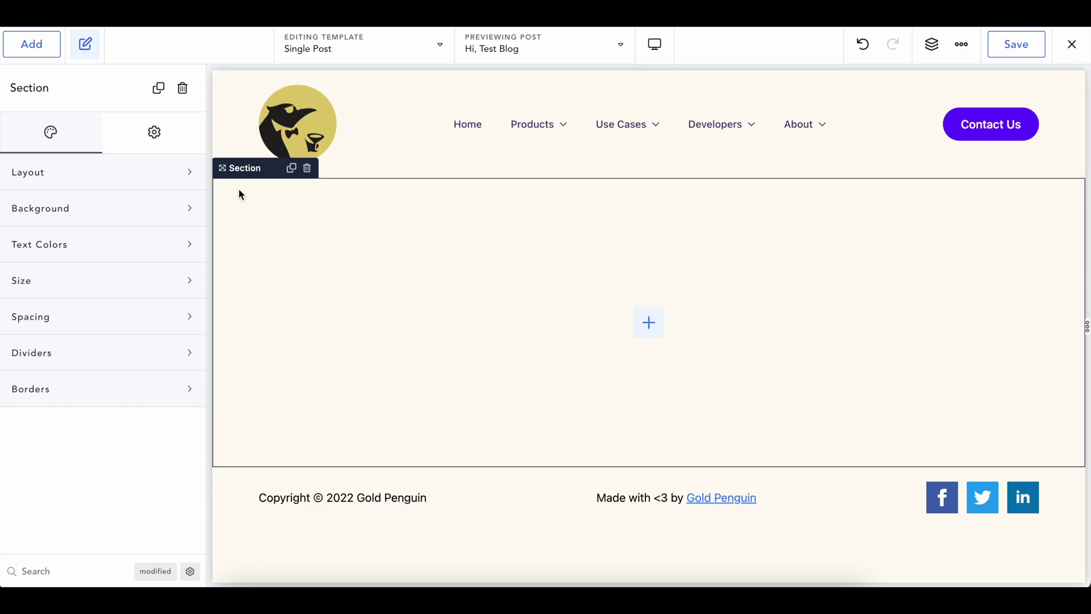
# - Add a Post Title element from the Dynamic category into the section
pyautogui.click(29, 51)
pyautogui.scroll(-15, 40, 406)
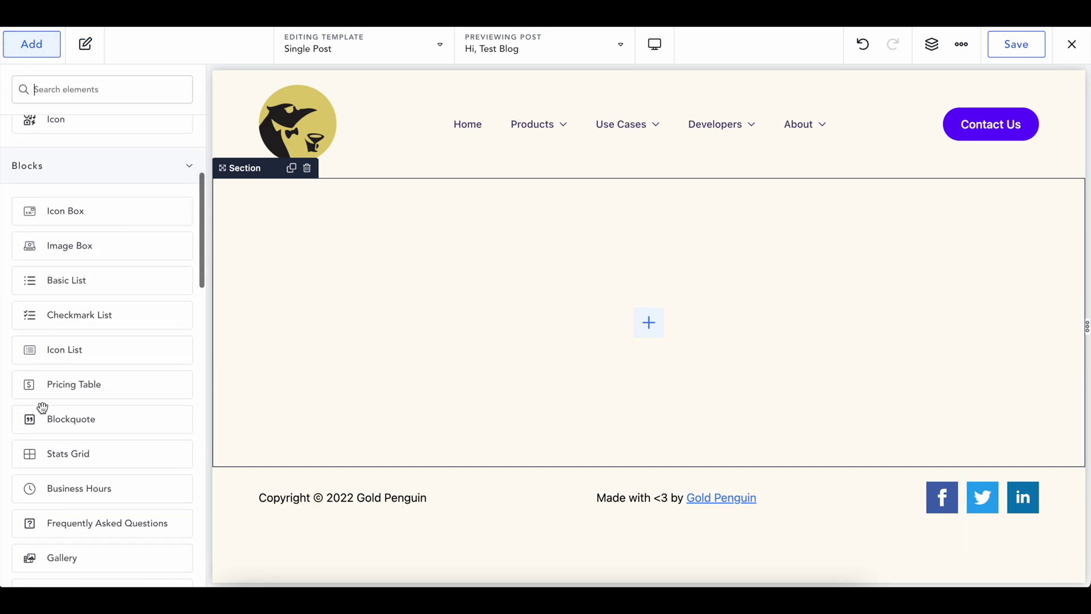
pyautogui.scroll(-20, 42, 406)
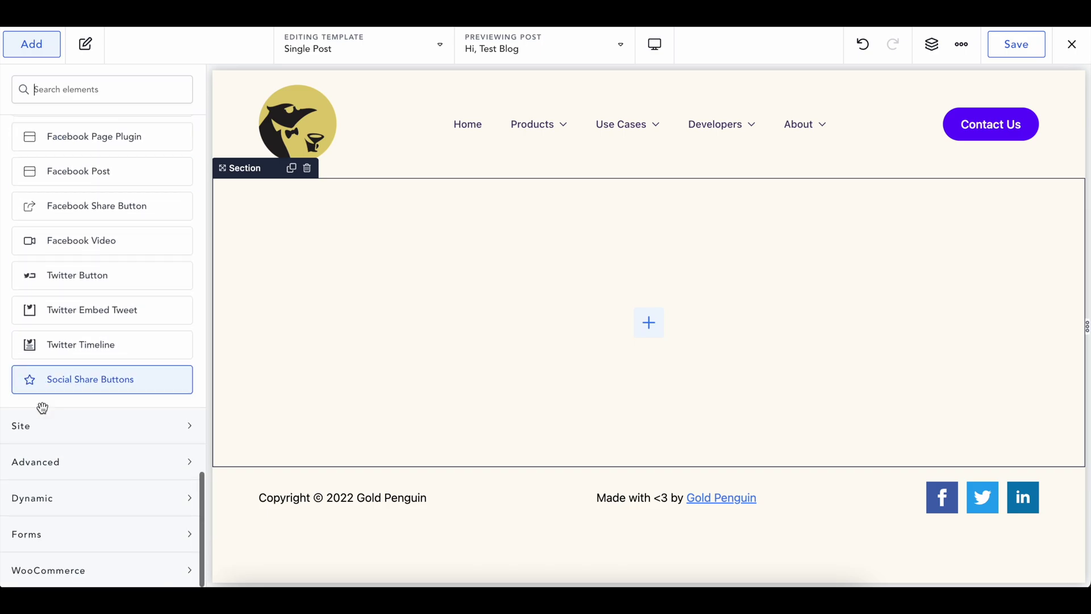
pyautogui.click(52, 488)
pyautogui.scroll(-6, 54, 489)
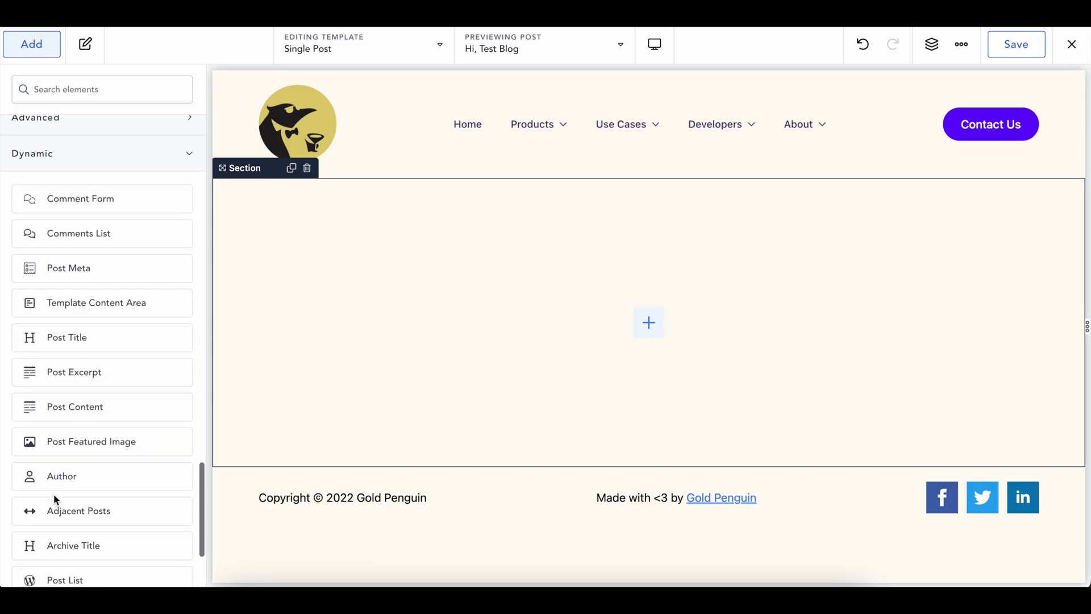
pyautogui.scroll(-2, 97, 443)
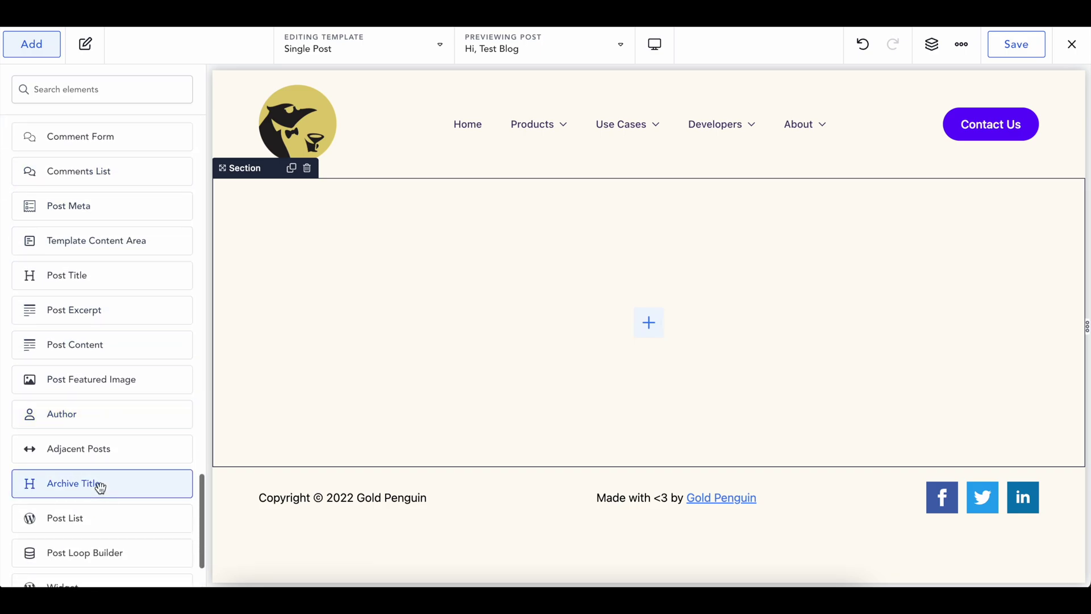
pyautogui.scroll(2, 99, 488)
pyautogui.scroll(-1, 100, 488)
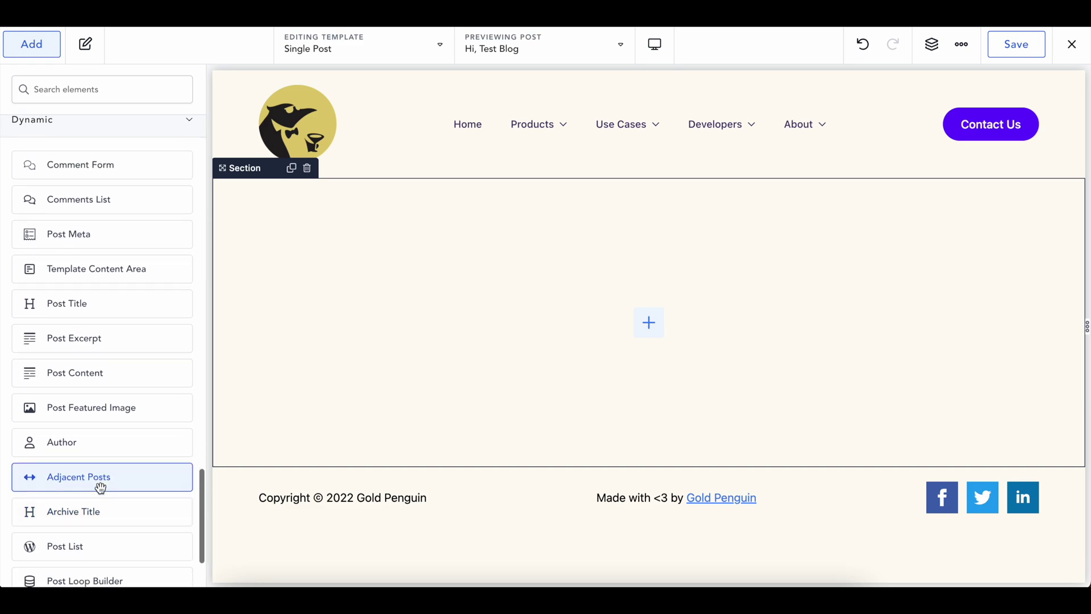
pyautogui.click(116, 309)
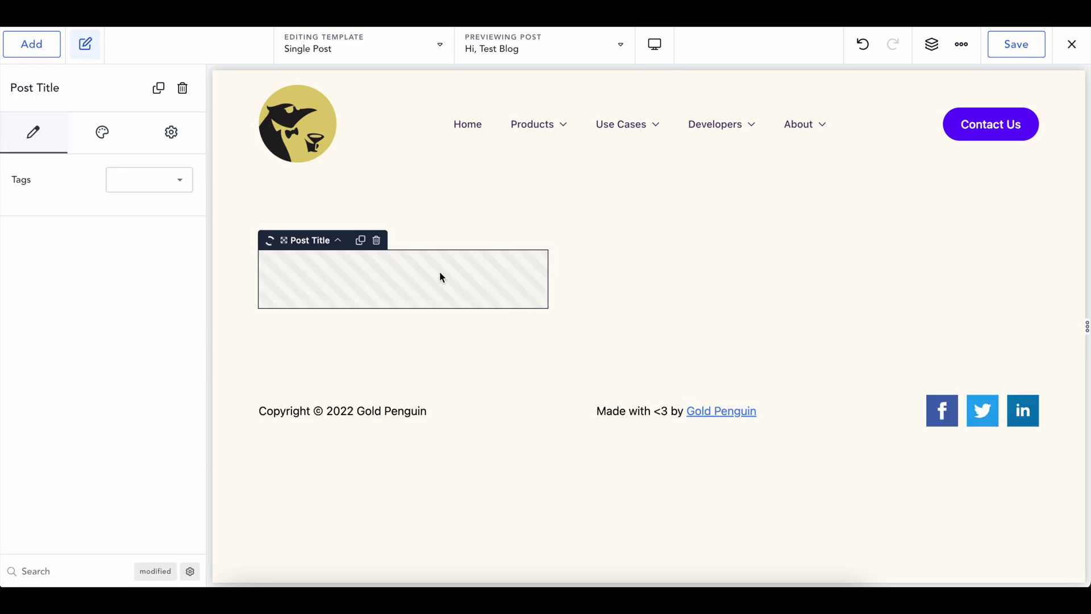
# - Check the preview post list, then select the section around the title
pyautogui.click(519, 49)
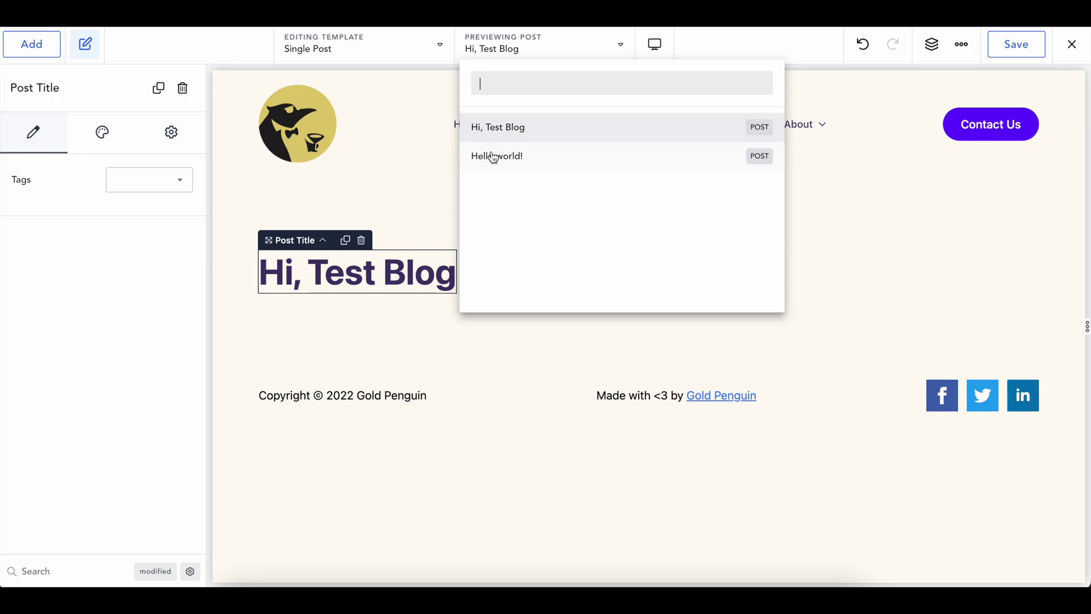
pyautogui.click(413, 205)
pyautogui.click(413, 274)
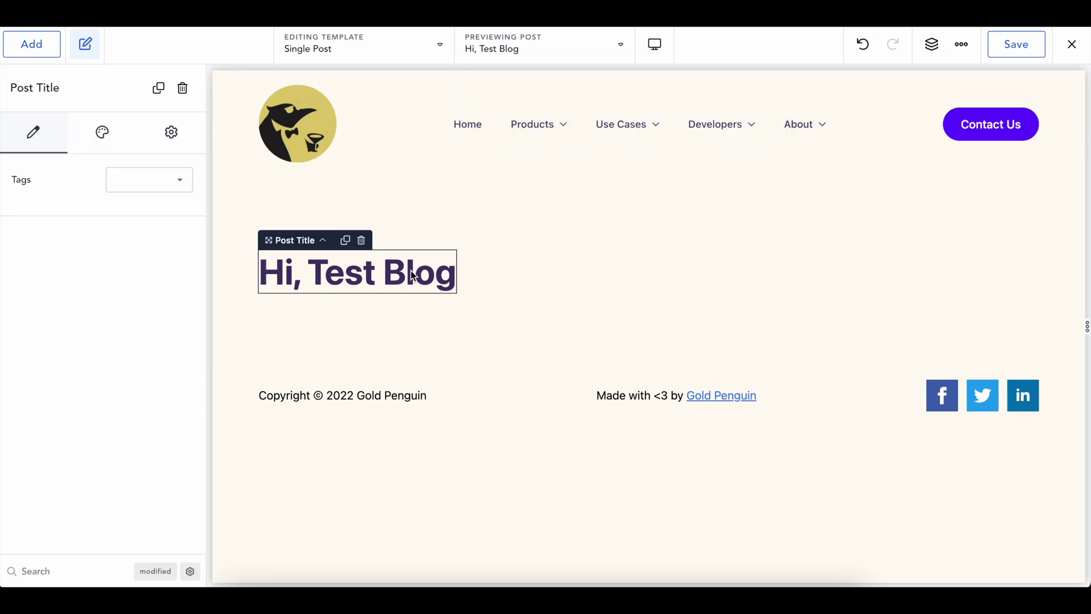
pyautogui.click(526, 278)
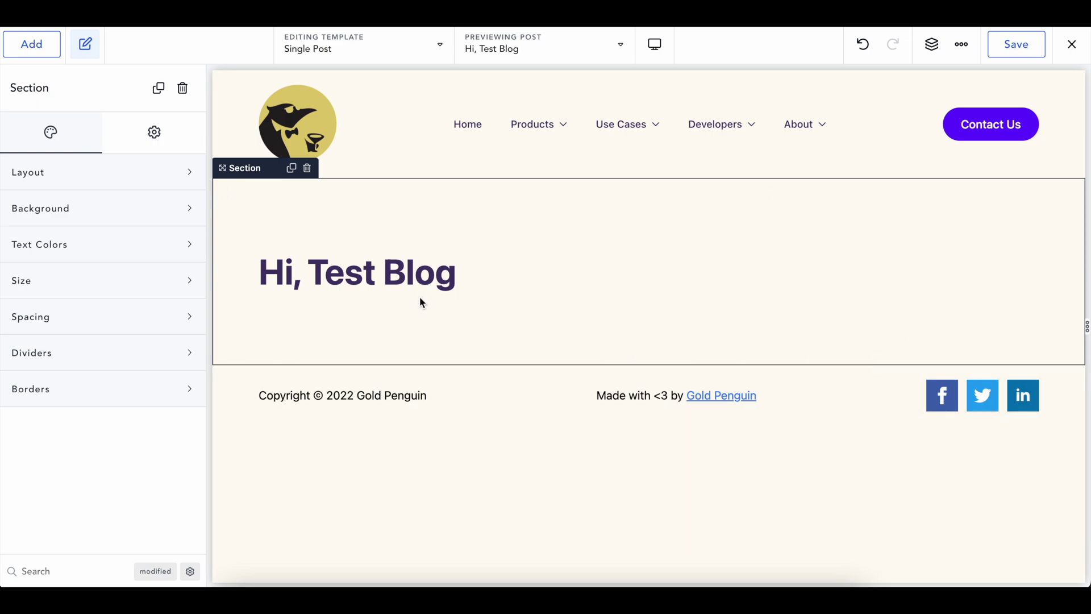
# - Set the section's background image to the dynamic Featured Image and save the template
pyautogui.click(413, 278)
pyautogui.click(508, 278)
pyautogui.click(90, 212)
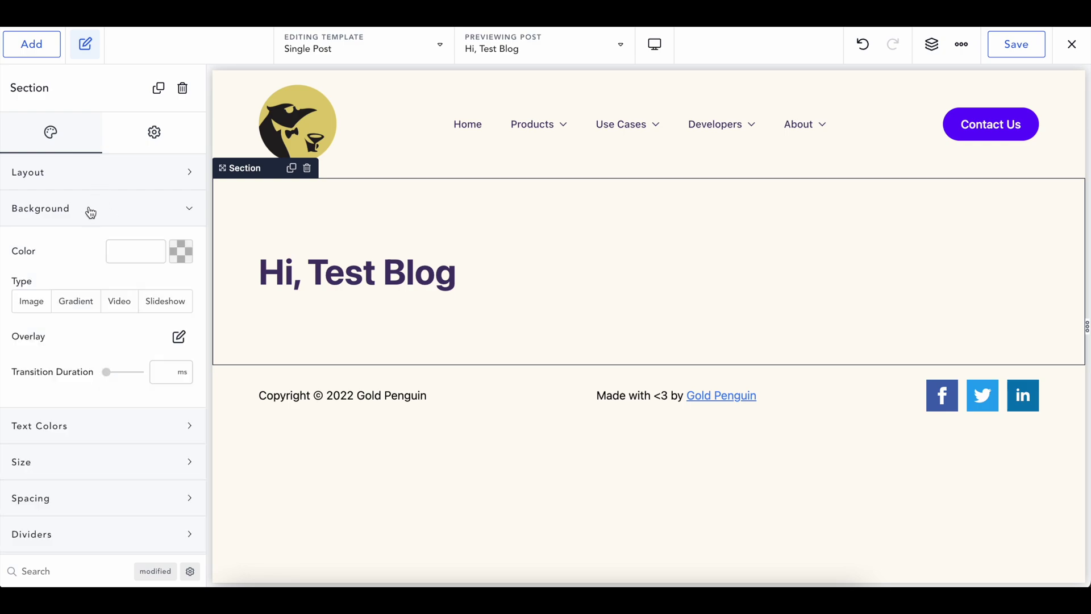
pyautogui.click(32, 308)
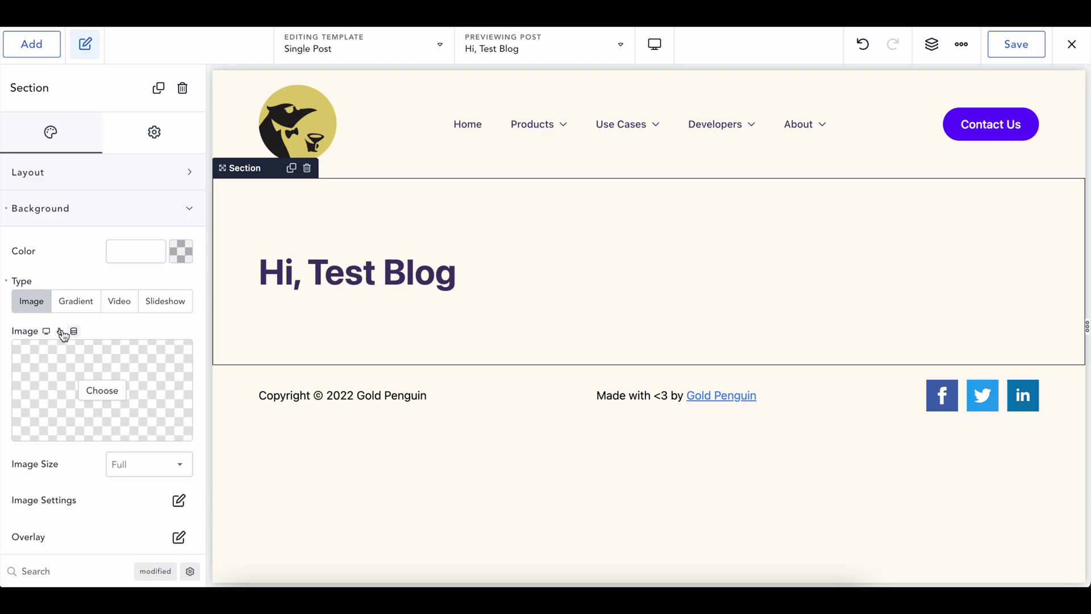
pyautogui.click(75, 332)
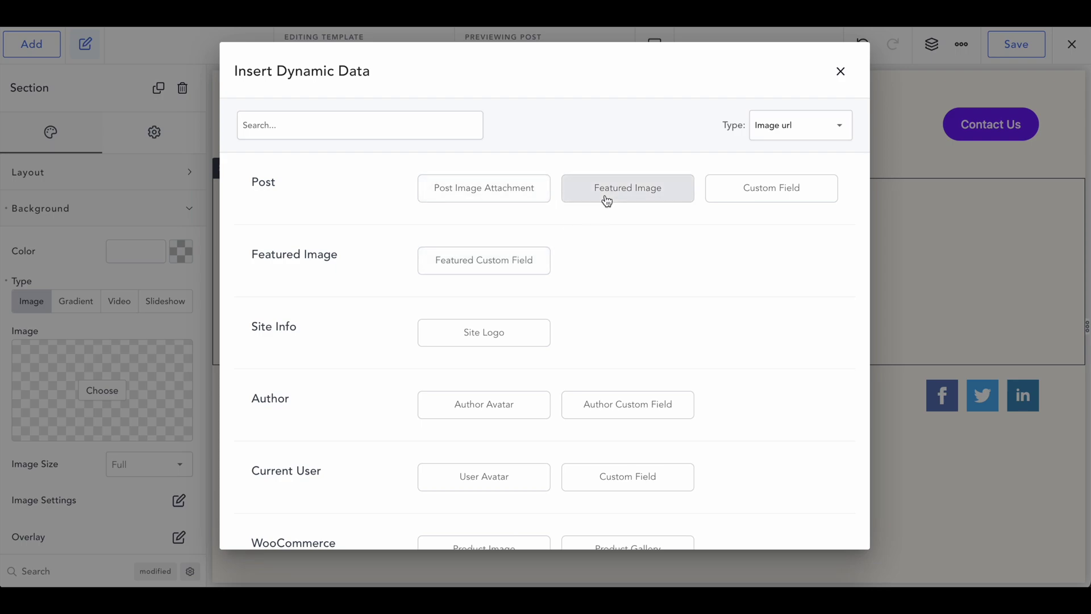
pyautogui.click(637, 197)
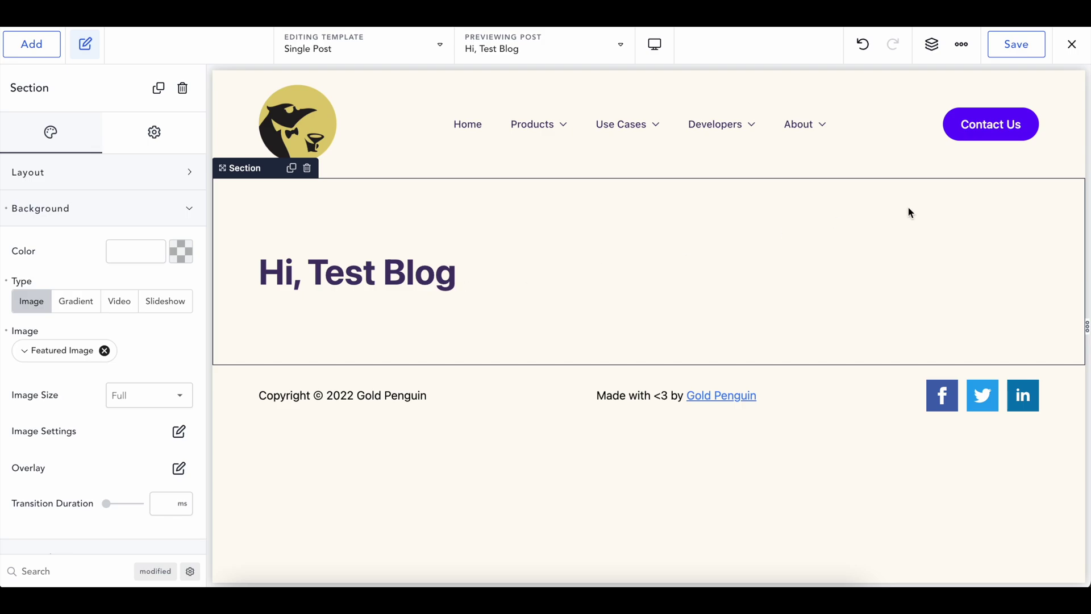
pyautogui.click(1006, 52)
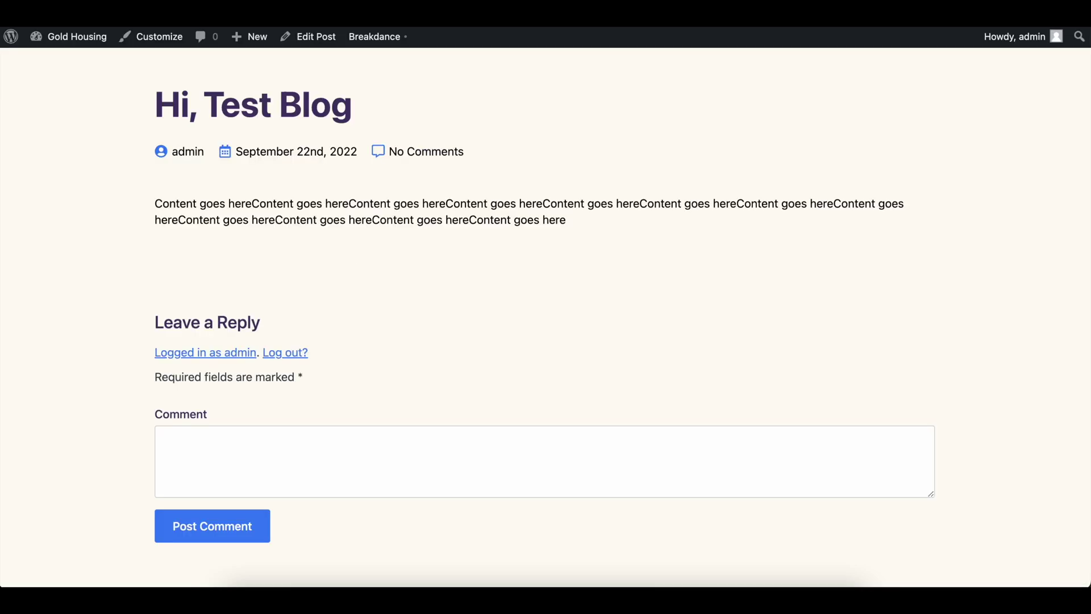
# - Make the Miami image the Hi, Test Blog featured image and update the post
pyautogui.rightClick(307, 39)
pyautogui.click(318, 41)
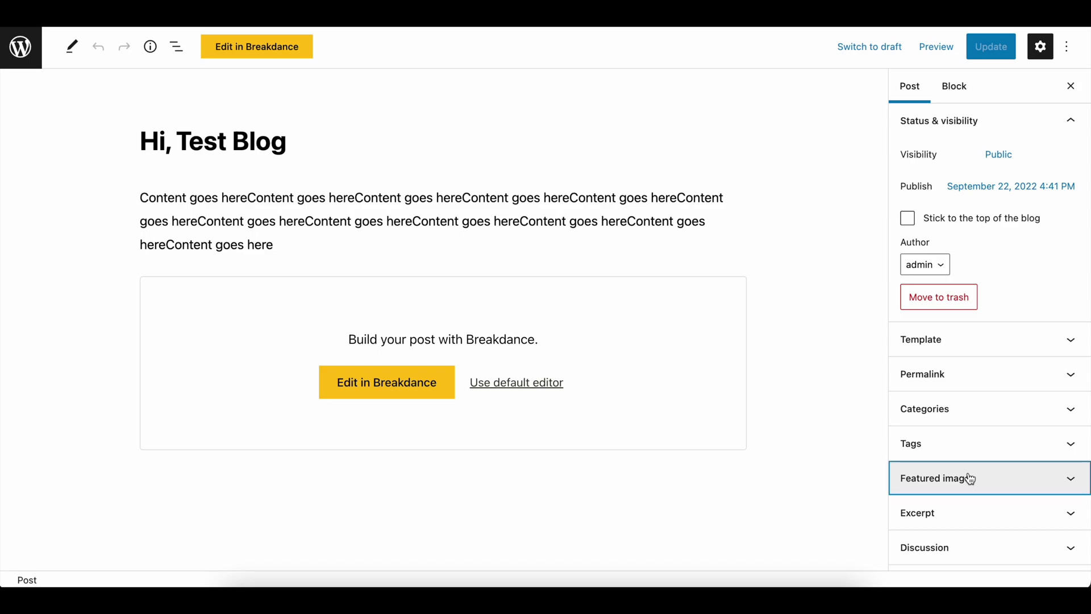
pyautogui.click(968, 478)
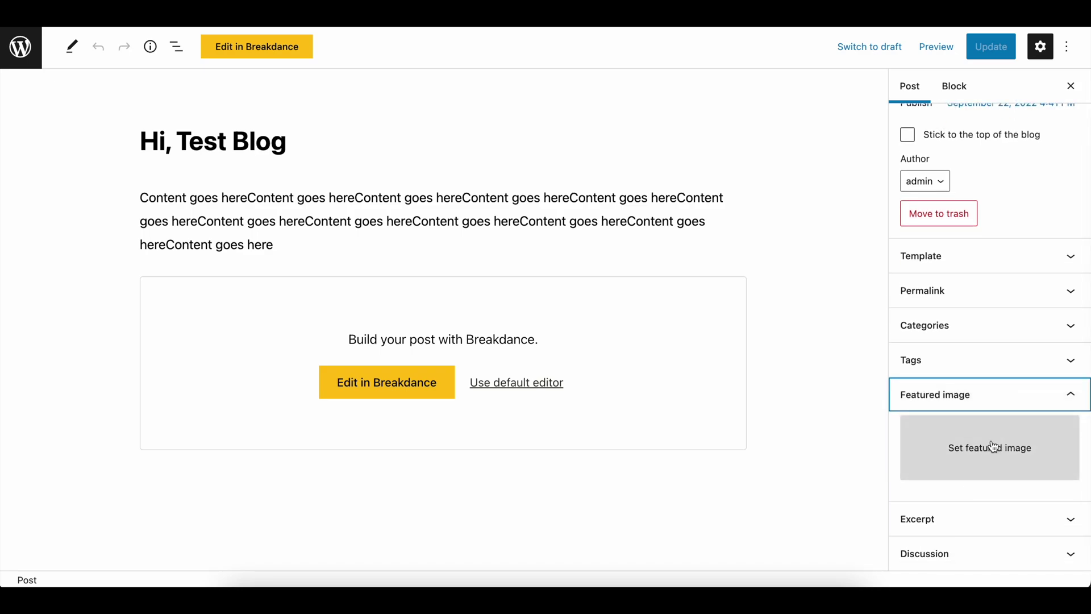
pyautogui.click(932, 440)
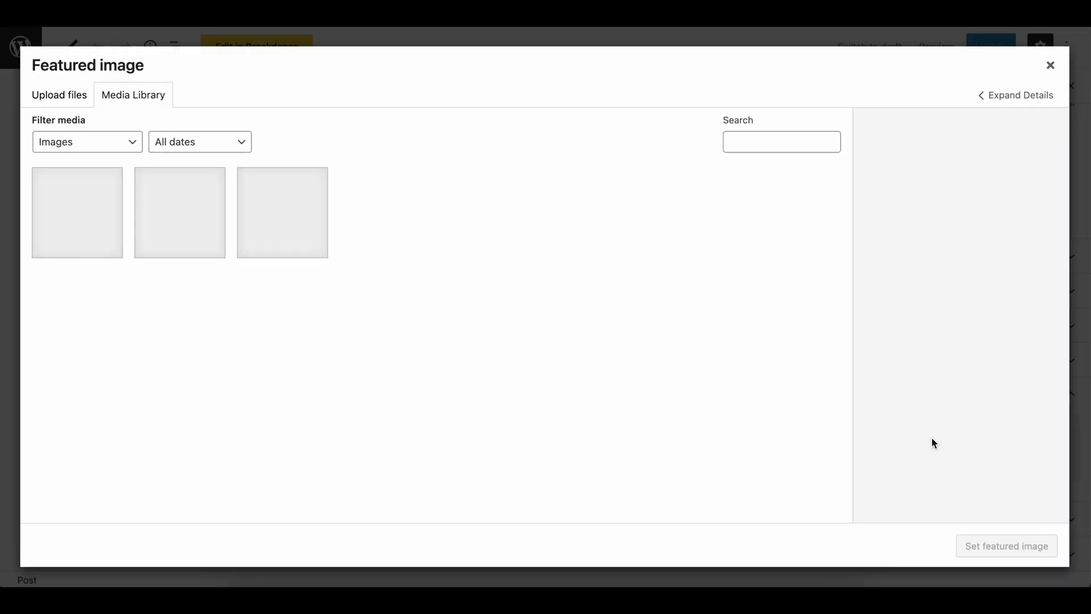
pyautogui.click(198, 230)
pyautogui.click(1005, 545)
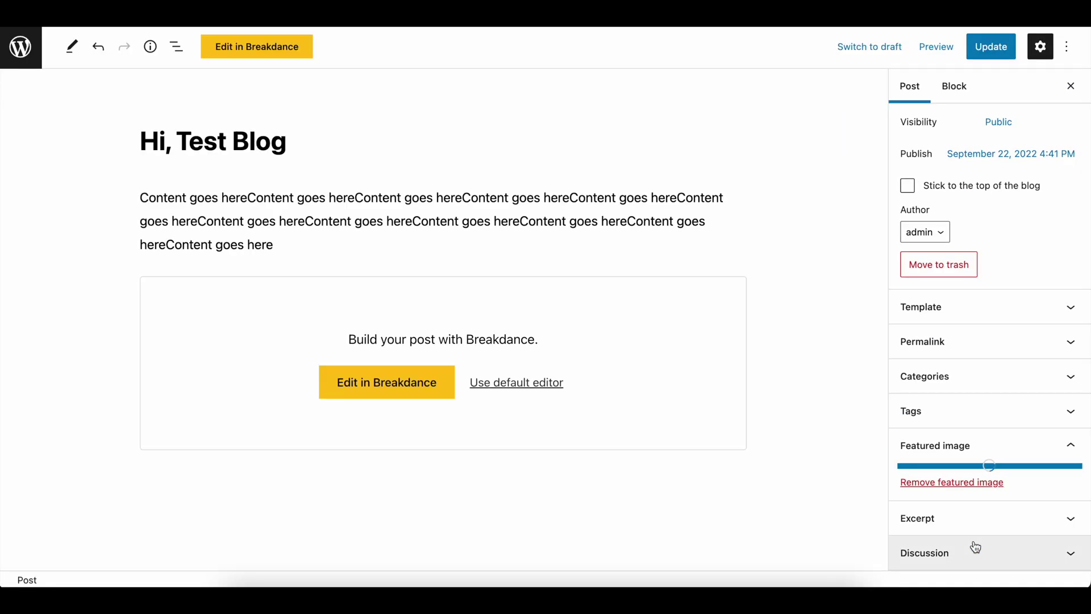
pyautogui.click(993, 49)
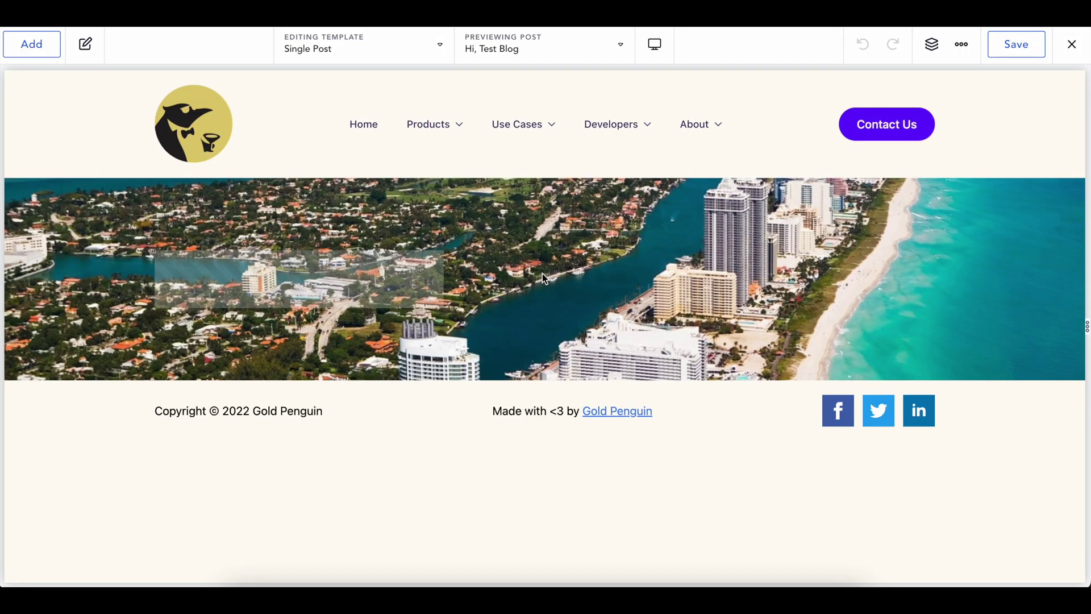
# - Give the hero section background a black #000000 overlay at 0.6 opacity
pyautogui.click(624, 281)
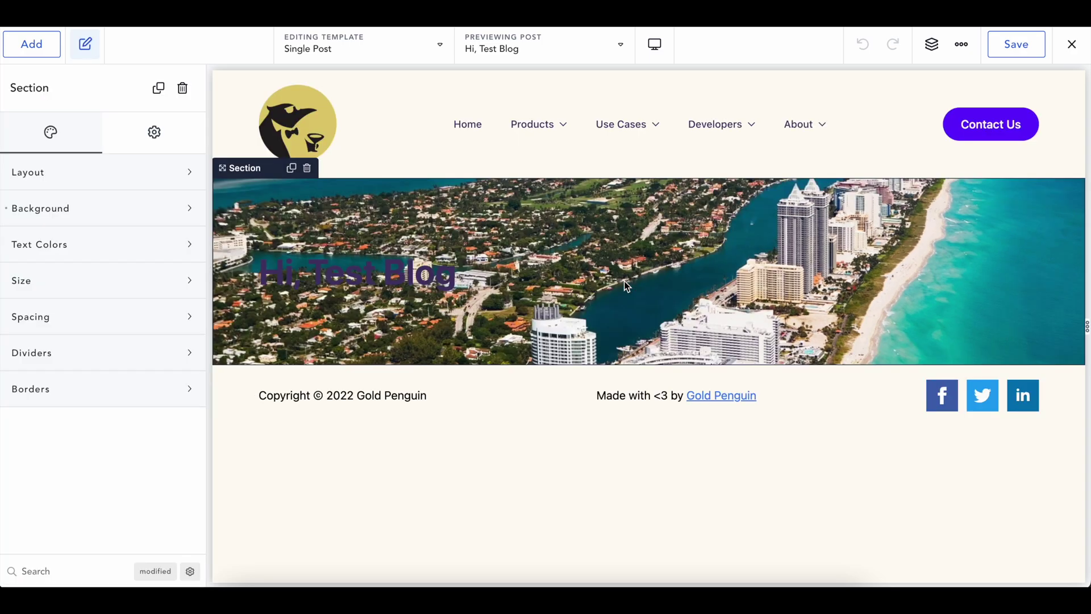
pyautogui.click(373, 272)
pyautogui.click(593, 267)
pyautogui.click(153, 222)
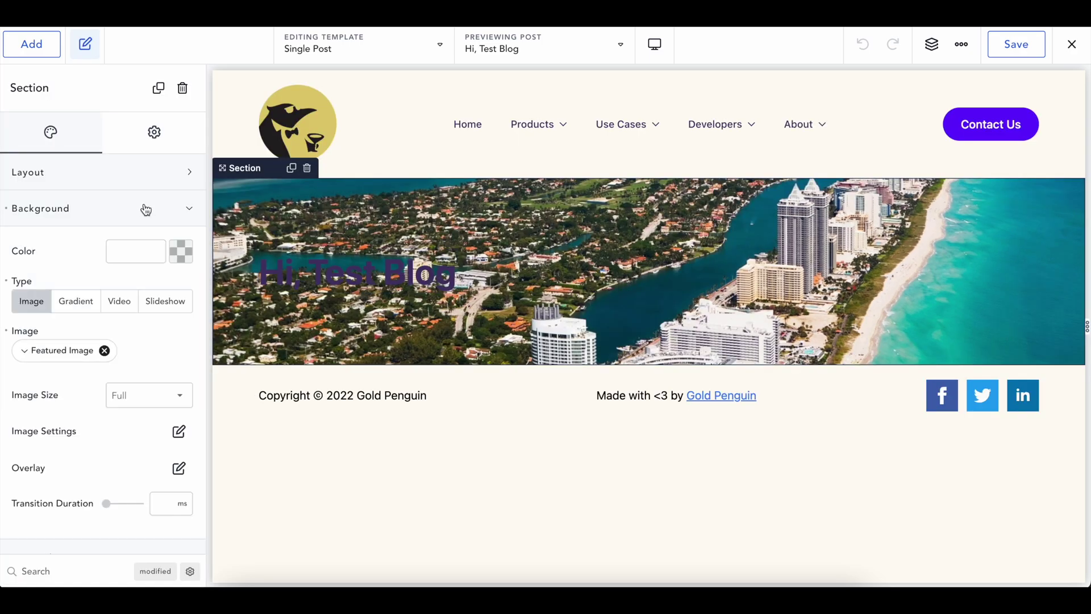
pyautogui.scroll(-3, 75, 377)
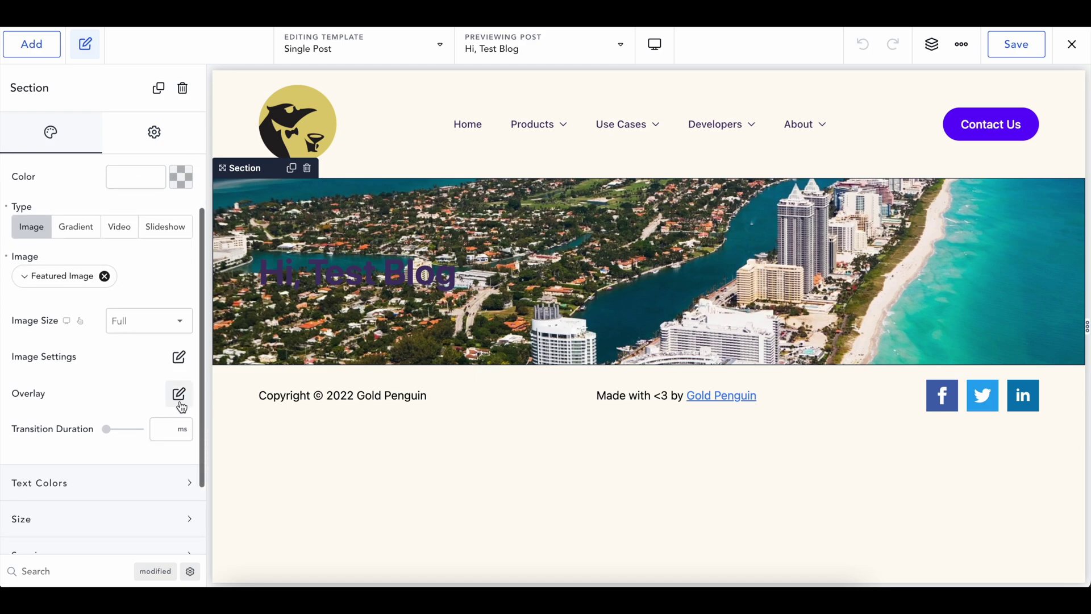
pyautogui.click(178, 394)
pyautogui.click(167, 425)
pyautogui.moveTo(127, 451); pyautogui.dragTo(51, 477)
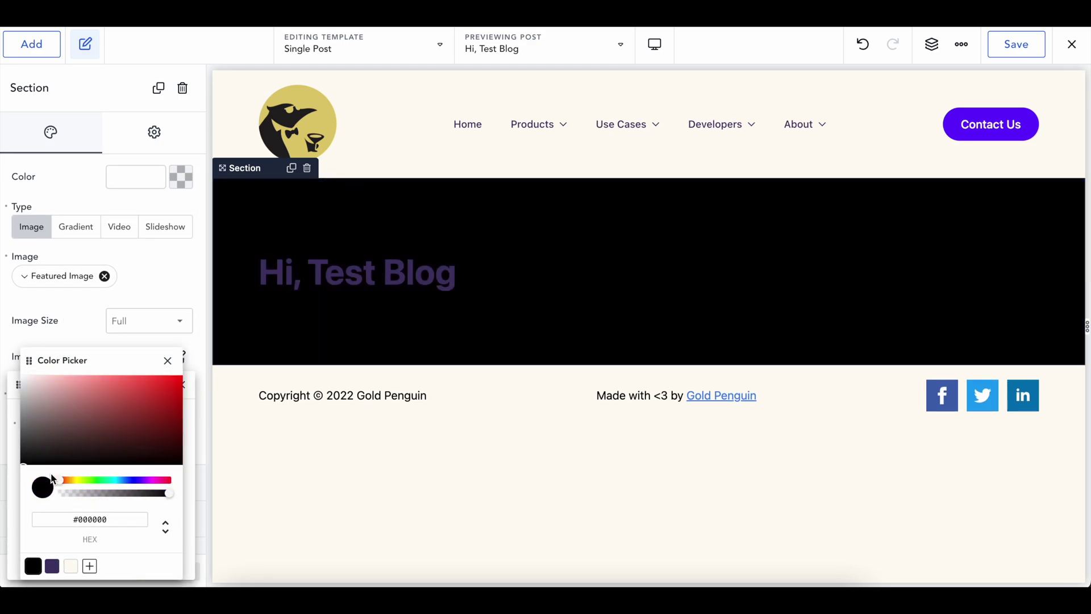
pyautogui.click(167, 361)
pyautogui.moveTo(111, 503); pyautogui.dragTo(125, 507)
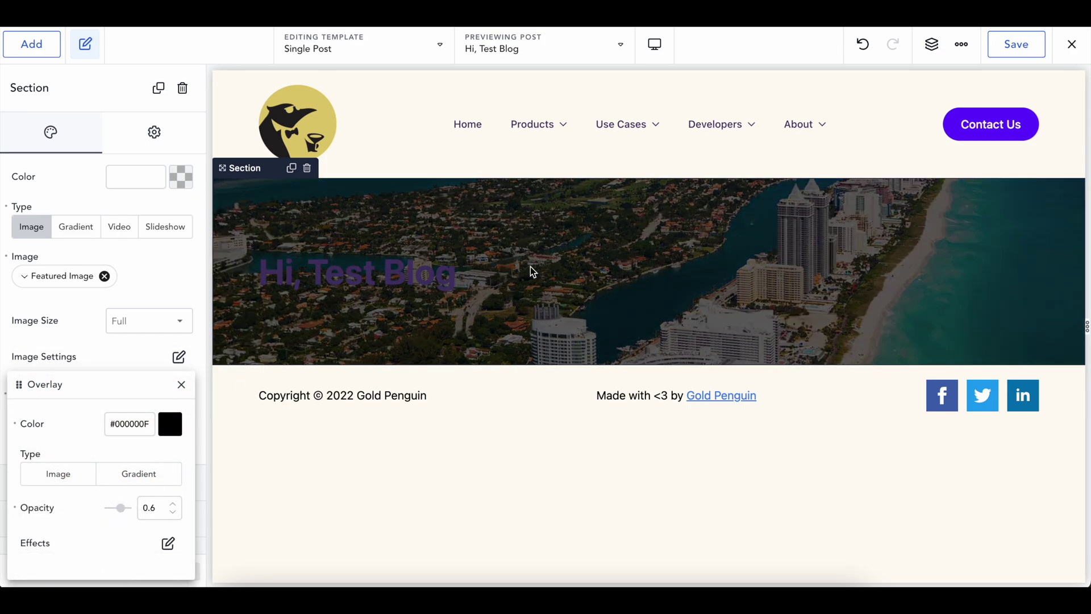
pyautogui.click(535, 230)
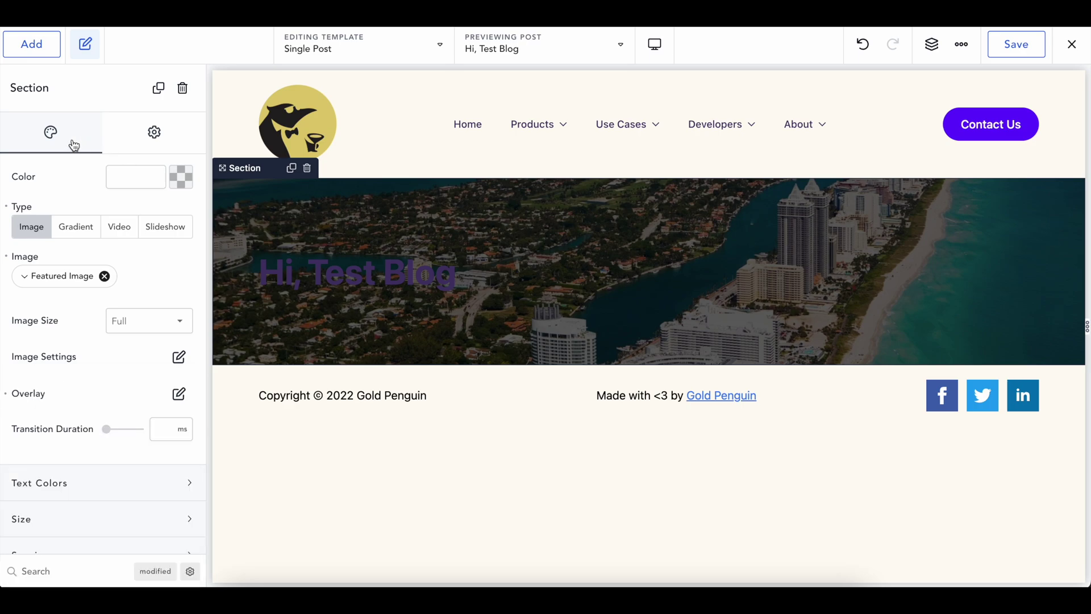
# - Centre the hero section's content horizontally with the layout alignment setting
pyautogui.scroll(2, 65, 192)
pyautogui.click(66, 209)
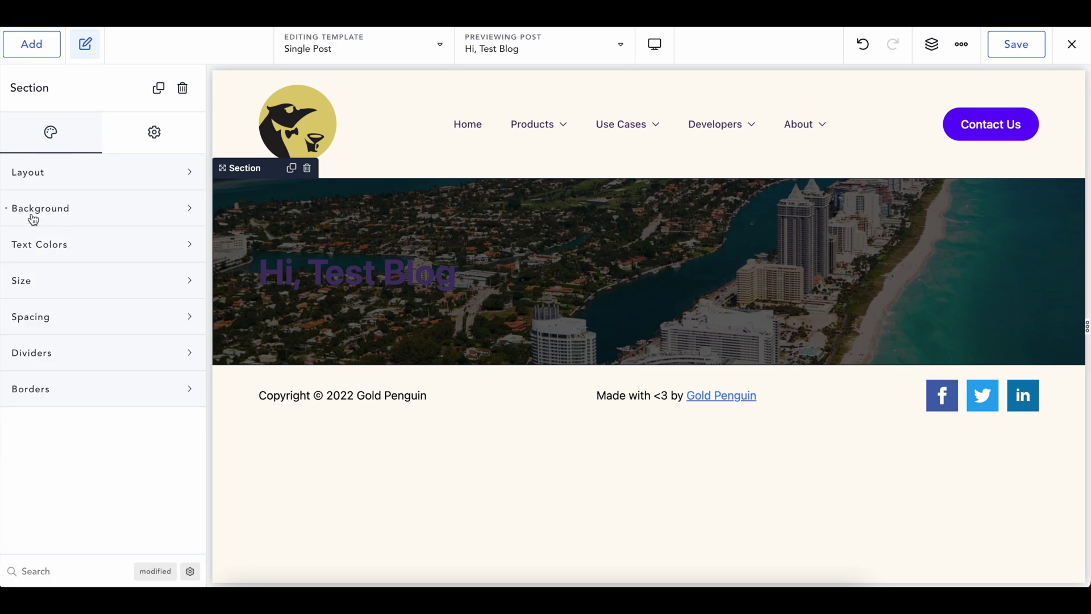
pyautogui.click(63, 173)
pyautogui.click(159, 215)
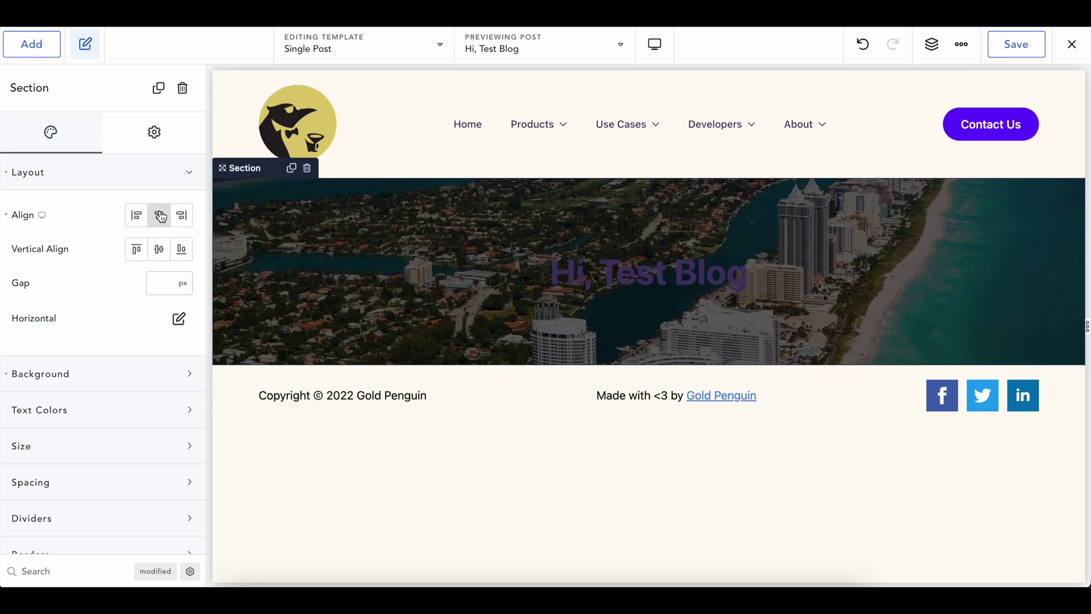
# - Make the post title's typography colour white (#FFFFFFFF)
pyautogui.click(612, 278)
pyautogui.click(104, 139)
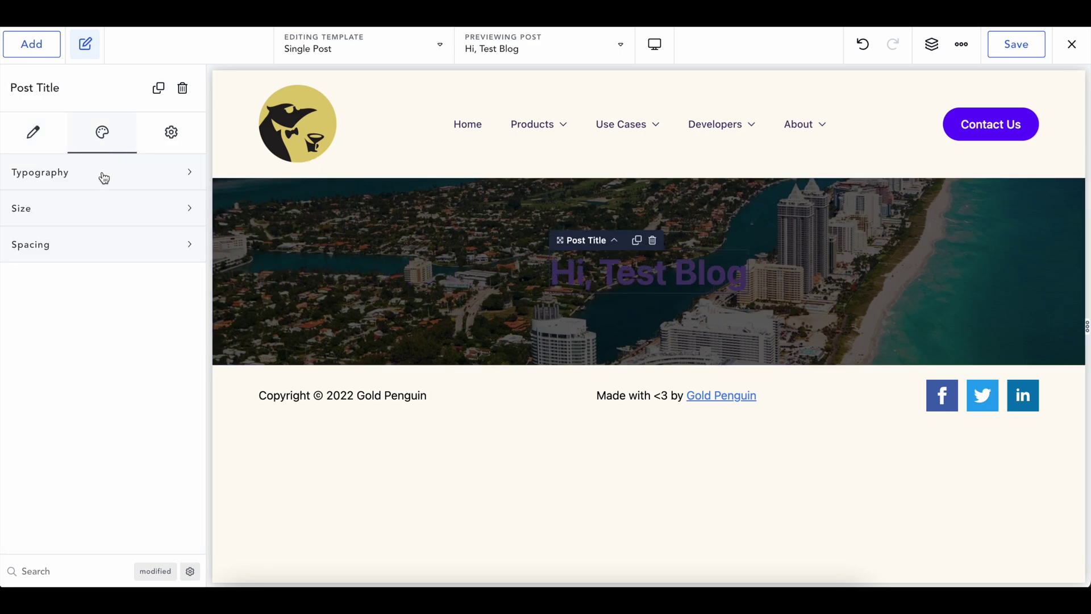
pyautogui.click(103, 177)
pyautogui.click(181, 214)
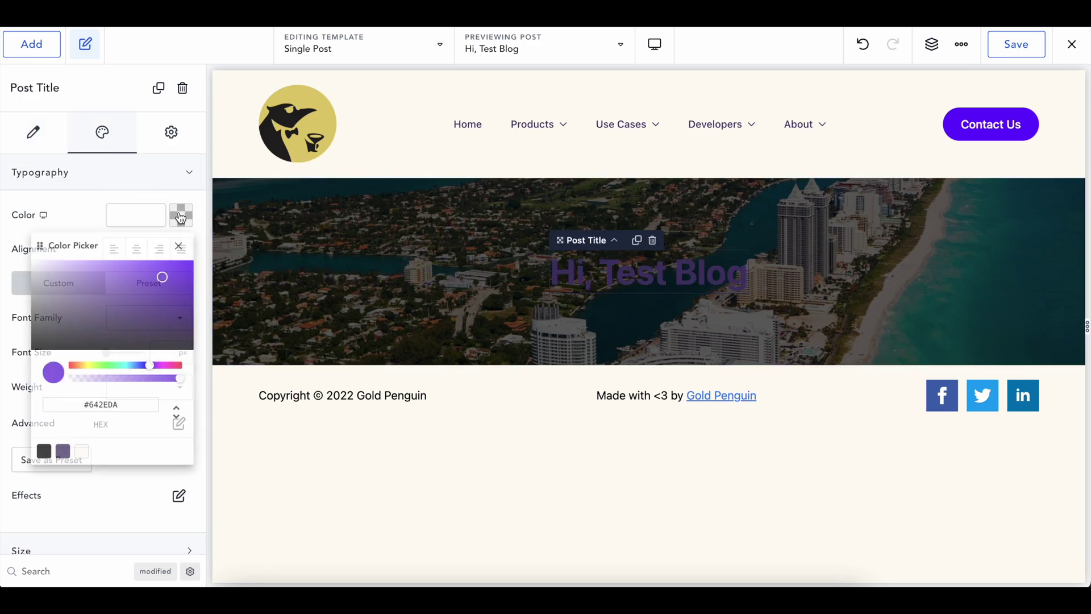
pyautogui.moveTo(130, 296); pyautogui.dragTo(24, 247)
pyautogui.click(116, 164)
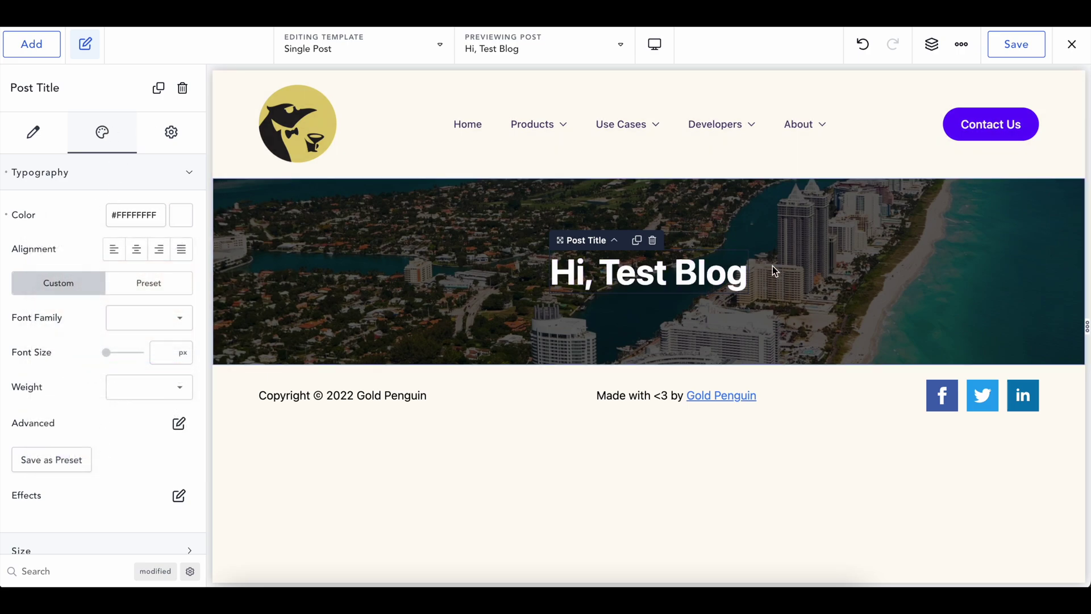
pyautogui.click(728, 211)
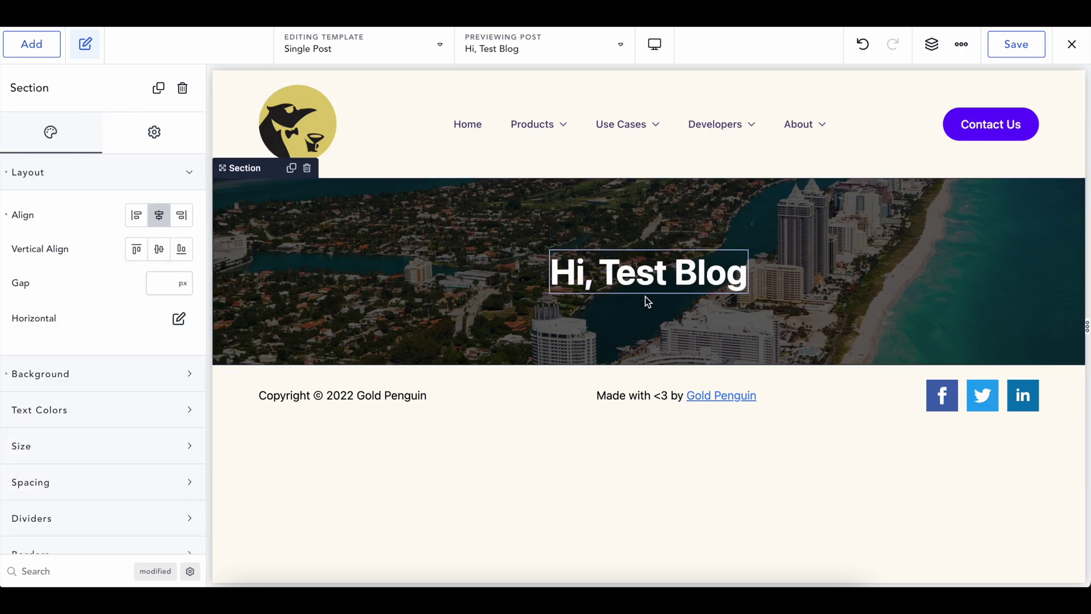
pyautogui.click(664, 282)
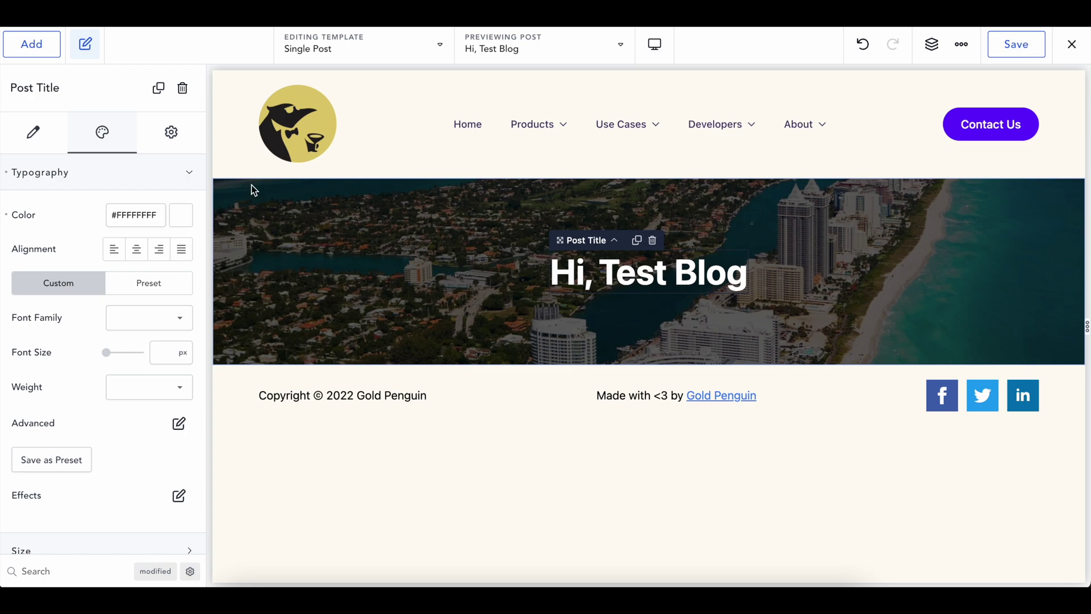
# - Add a Post Title from Dynamic elements, then delete the duplicate from the Structure panel
pyautogui.click(37, 48)
pyautogui.scroll(-20, 77, 384)
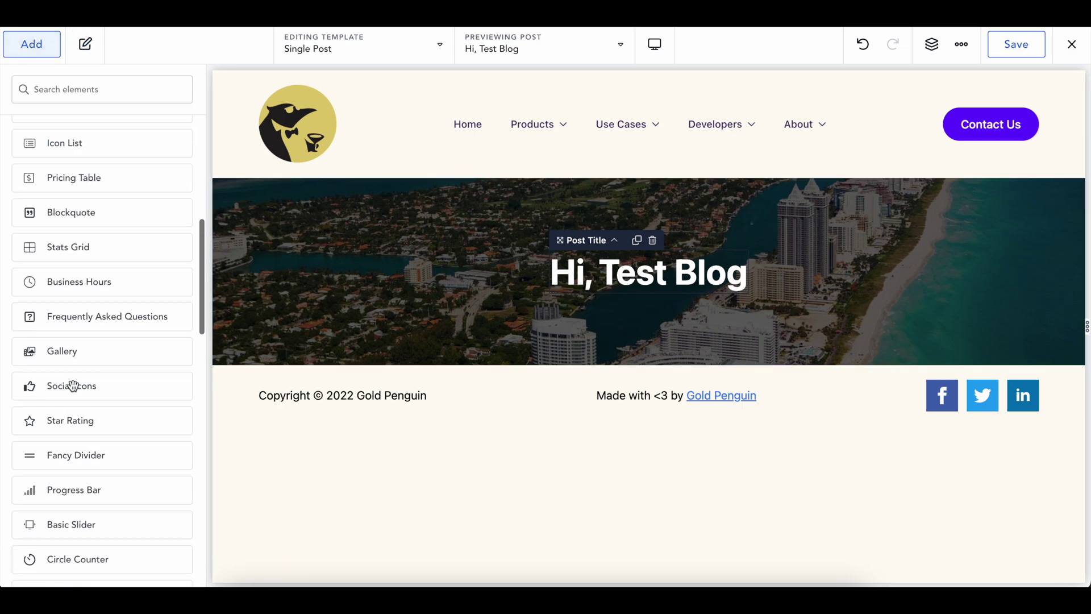
pyautogui.click(61, 490)
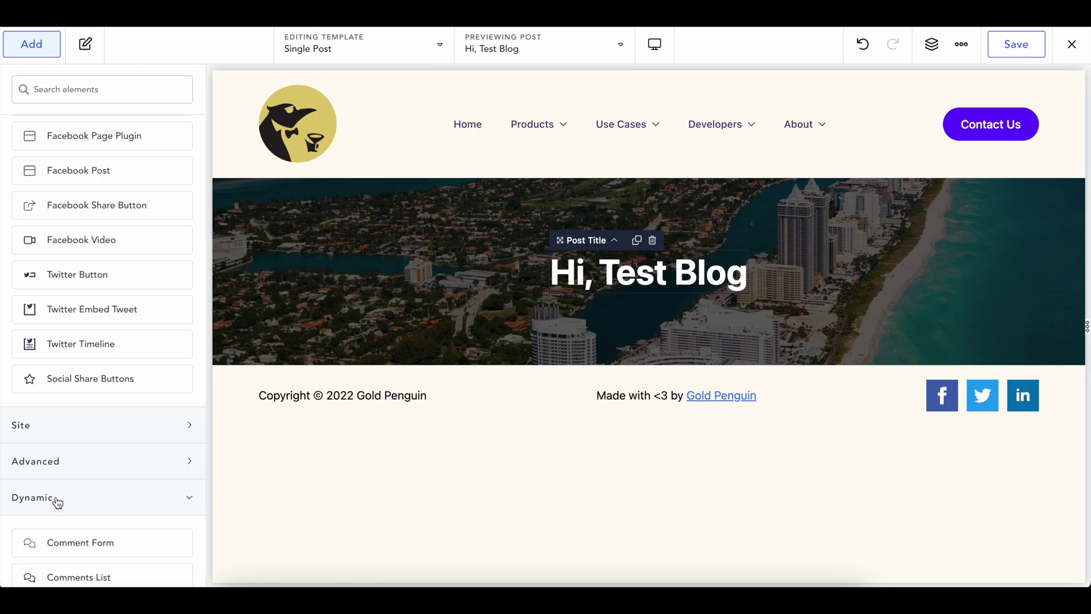
pyautogui.scroll(-8, 60, 493)
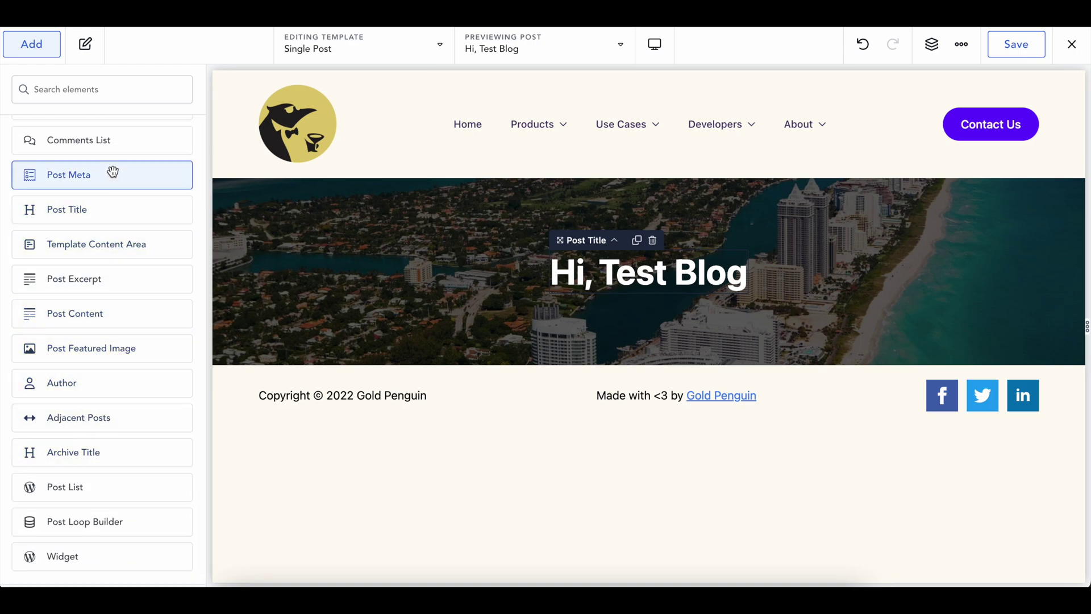
pyautogui.scroll(-2, 113, 172)
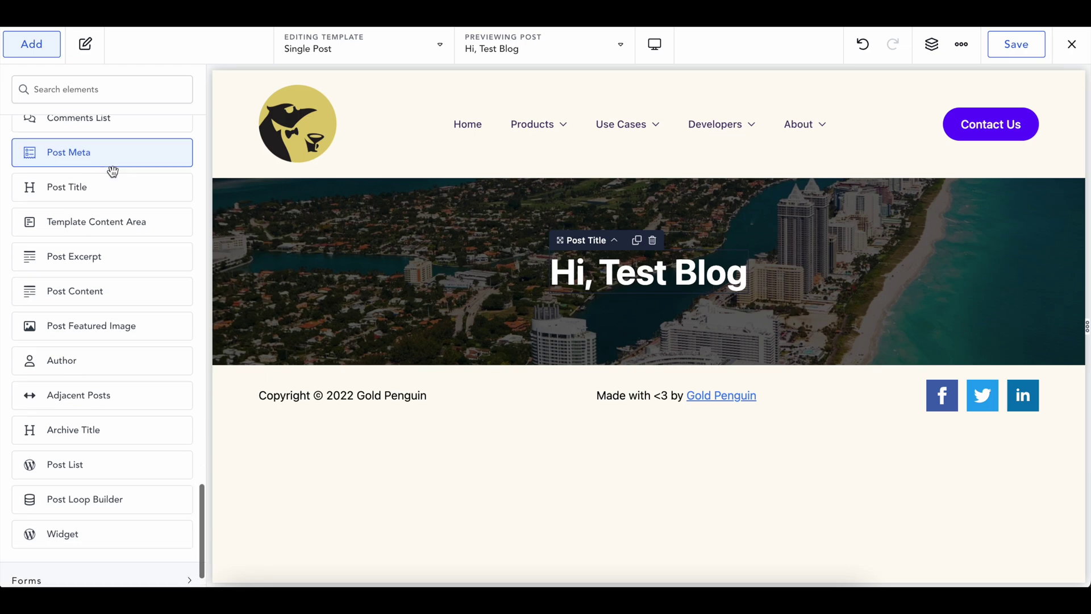
pyautogui.scroll(1, 112, 172)
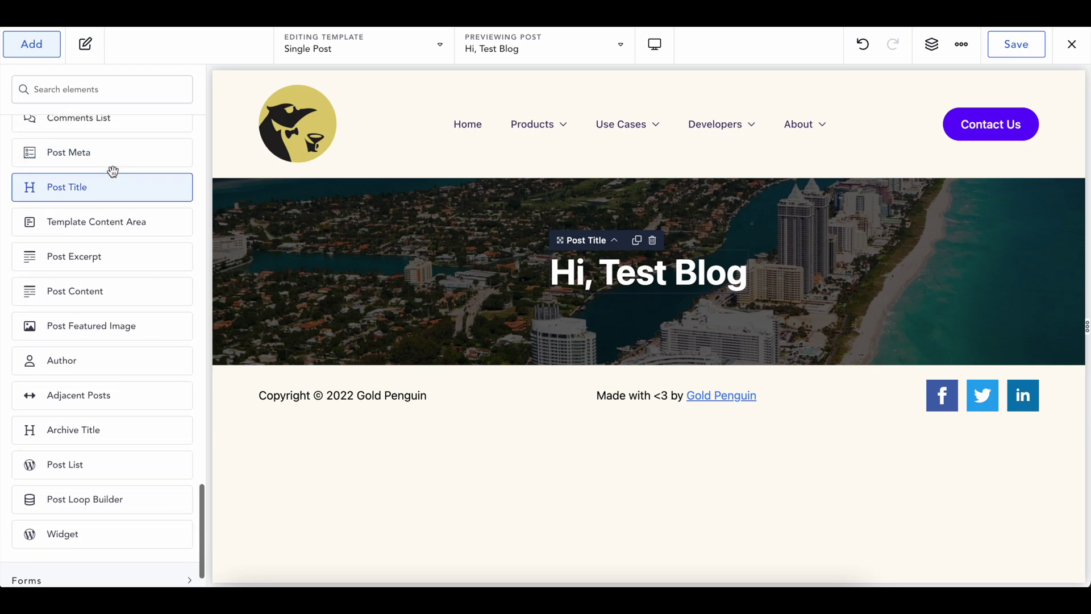
pyautogui.click(80, 185)
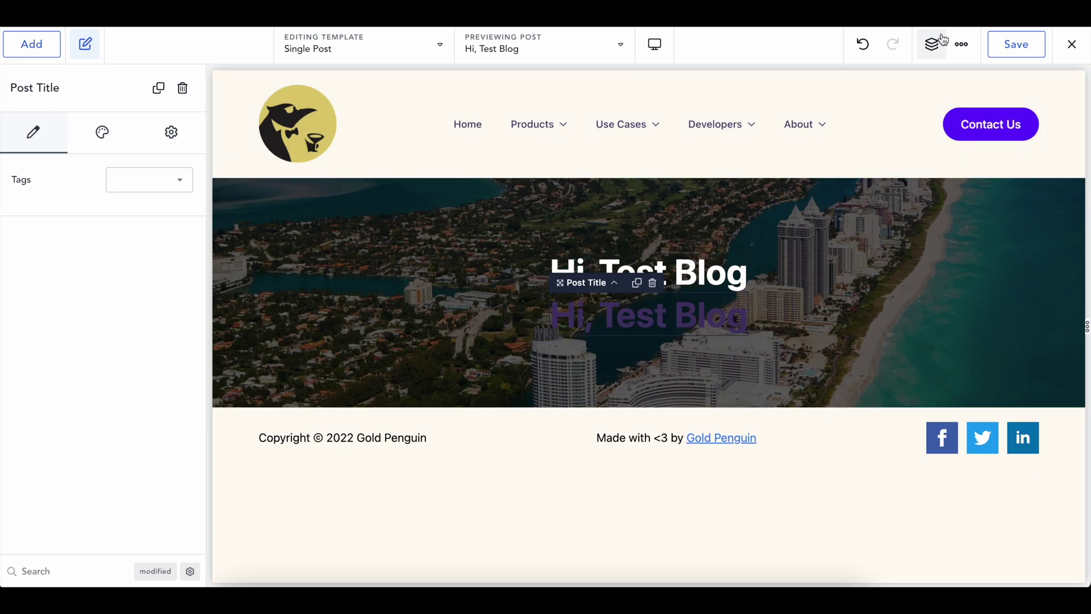
pyautogui.click(932, 44)
pyautogui.click(1071, 159)
# - Search 'meta' and add the Post Meta element under the hero title
pyautogui.click(36, 49)
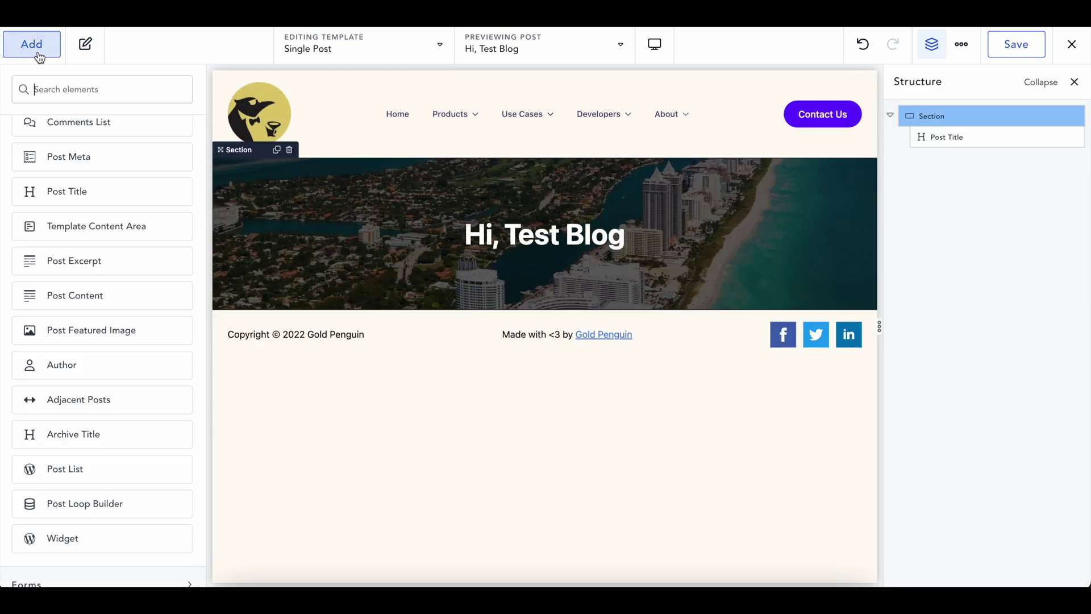
pyautogui.write('meta')
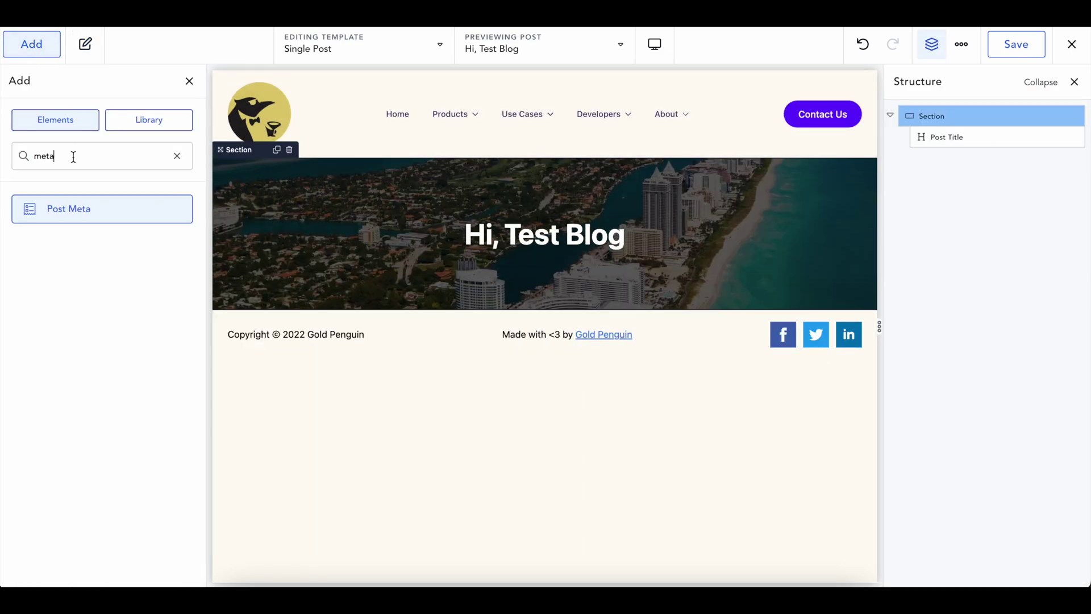
pyautogui.click(59, 212)
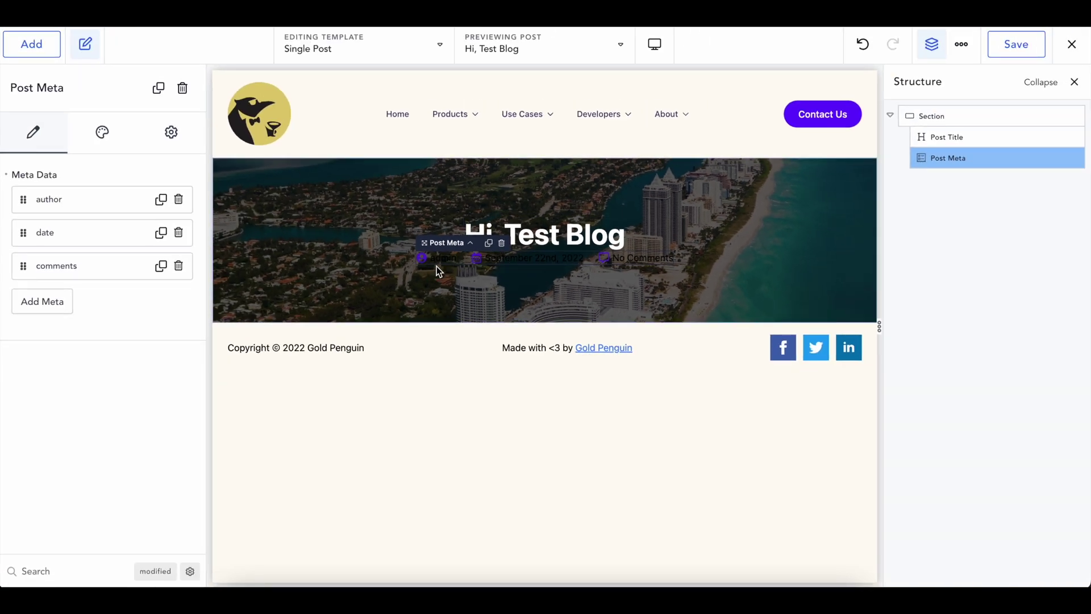
# - Set the post meta text colour to white (#FFFFFF)
pyautogui.click(100, 133)
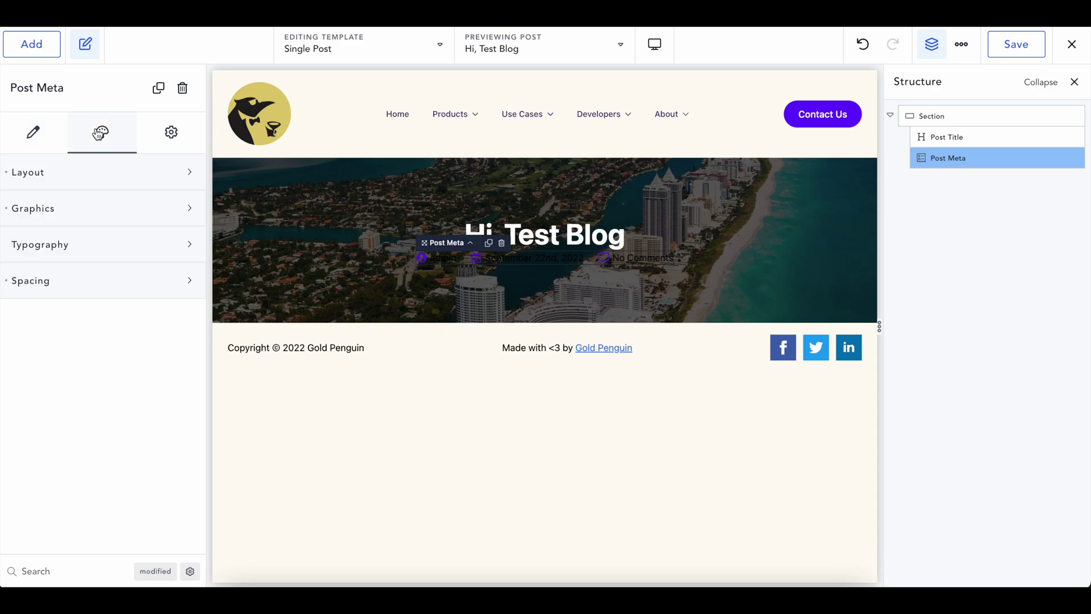
pyautogui.click(88, 171)
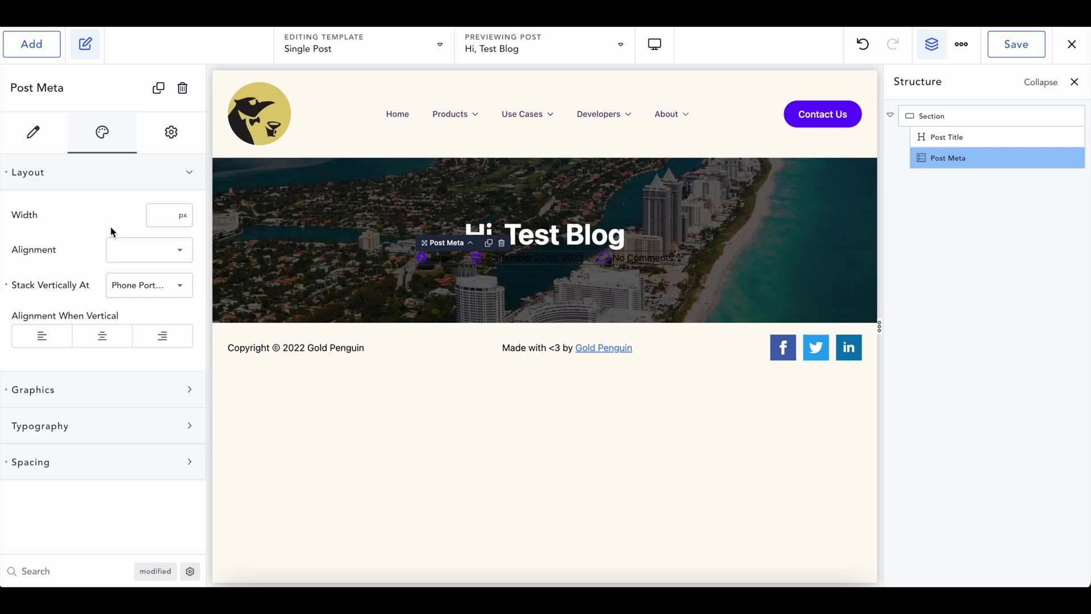
pyautogui.click(41, 427)
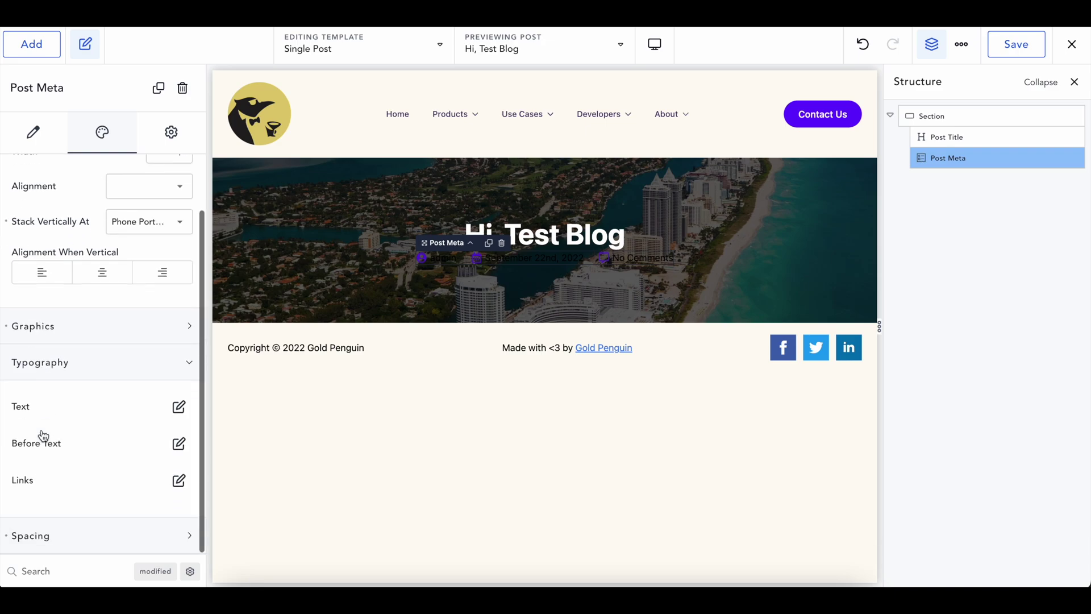
pyautogui.click(175, 406)
pyautogui.click(170, 343)
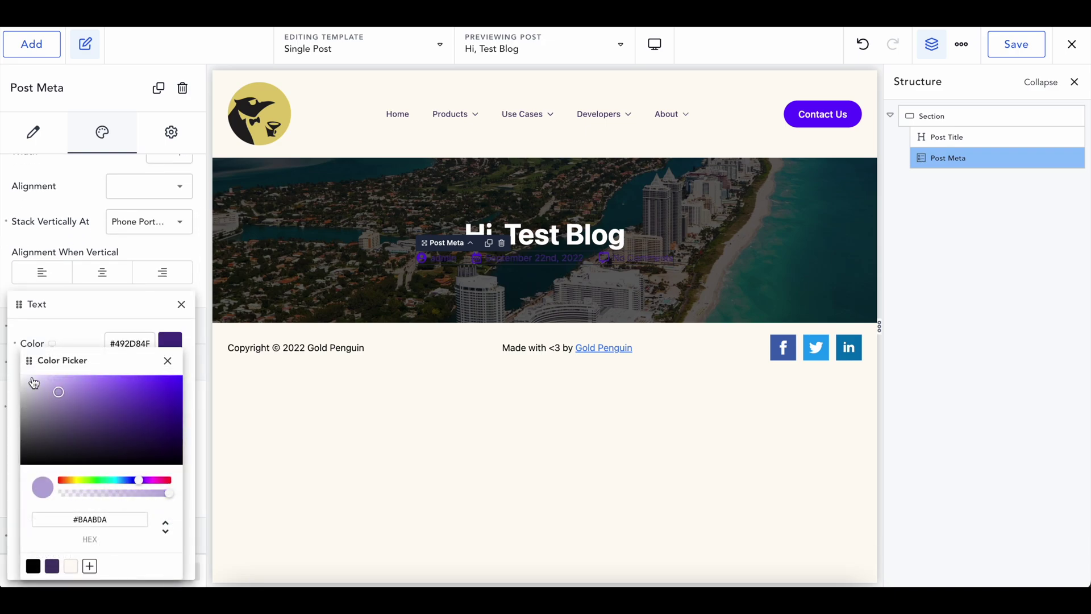
pyautogui.click(24, 379)
pyautogui.click(167, 362)
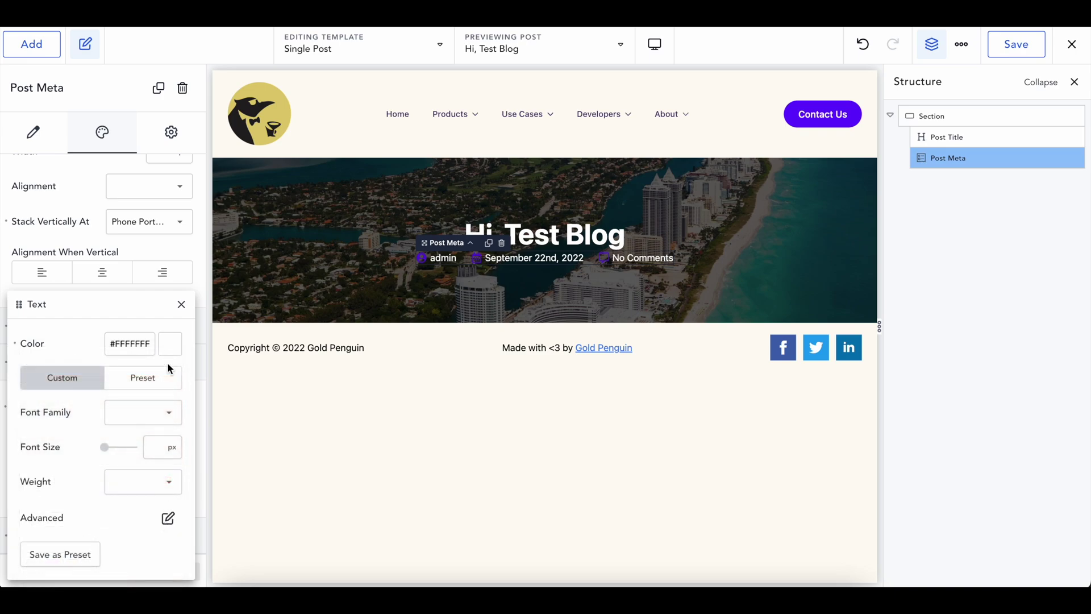
pyautogui.click(182, 306)
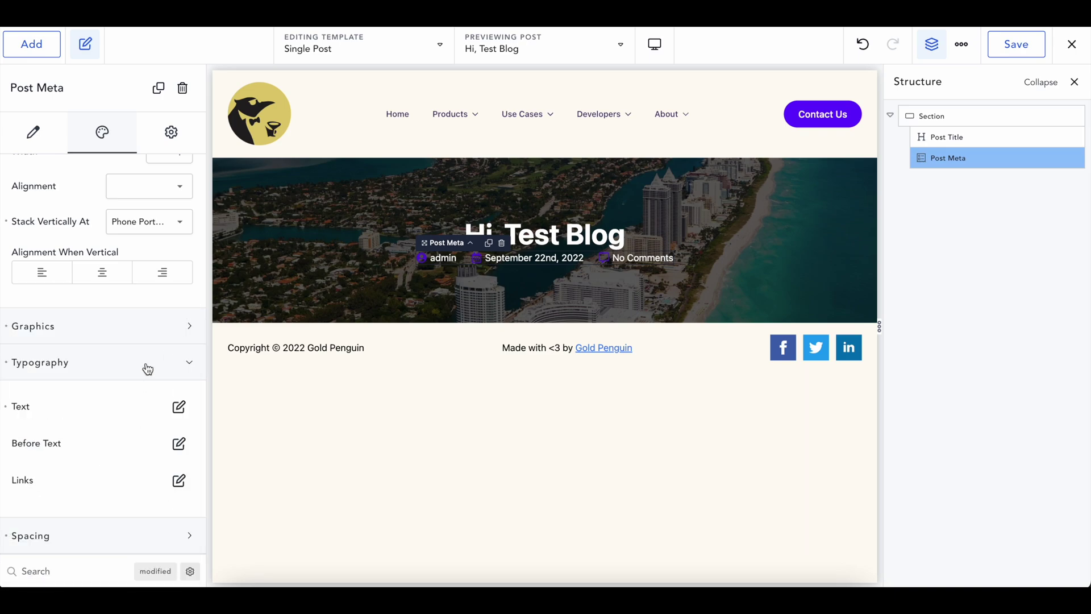
# - Make the post meta icons grey (#B7B7B7) and save the template
pyautogui.click(146, 338)
pyautogui.click(179, 372)
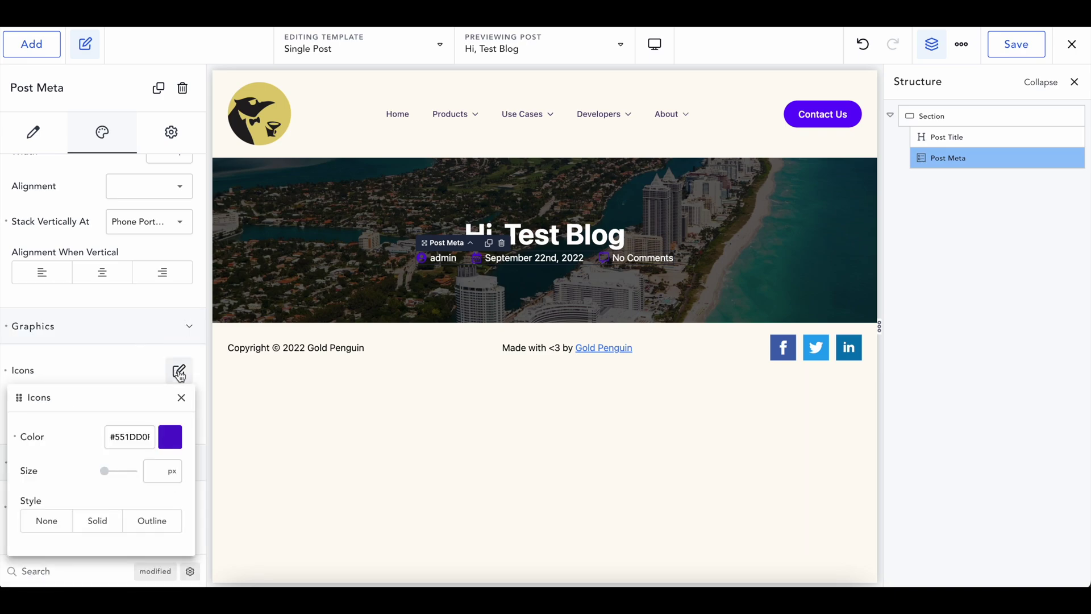
pyautogui.click(169, 437)
pyautogui.moveTo(82, 427); pyautogui.dragTo(18, 401)
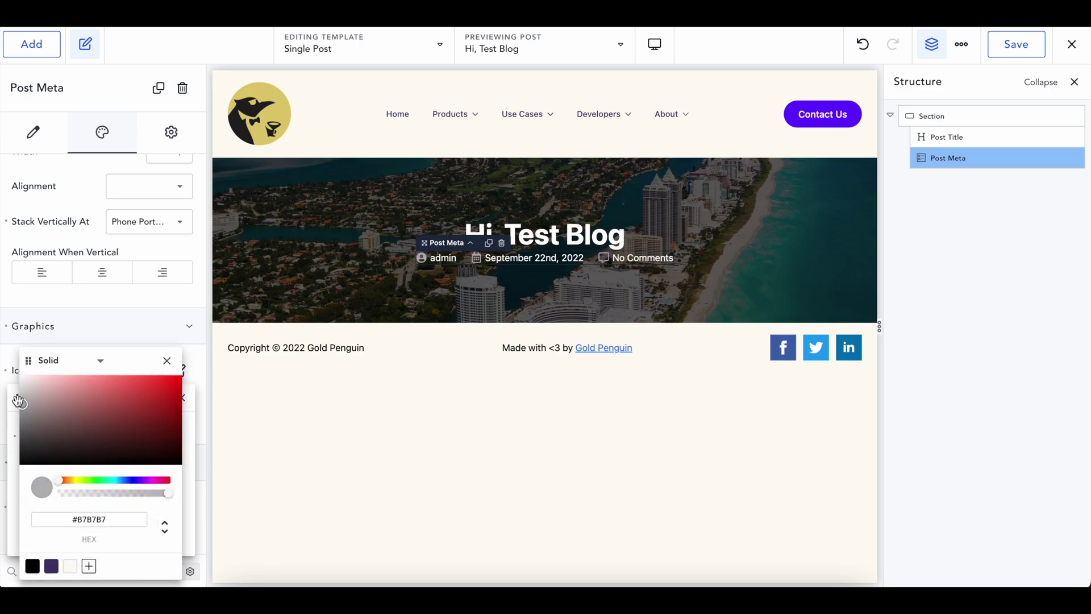
pyautogui.click(166, 361)
pyautogui.click(522, 192)
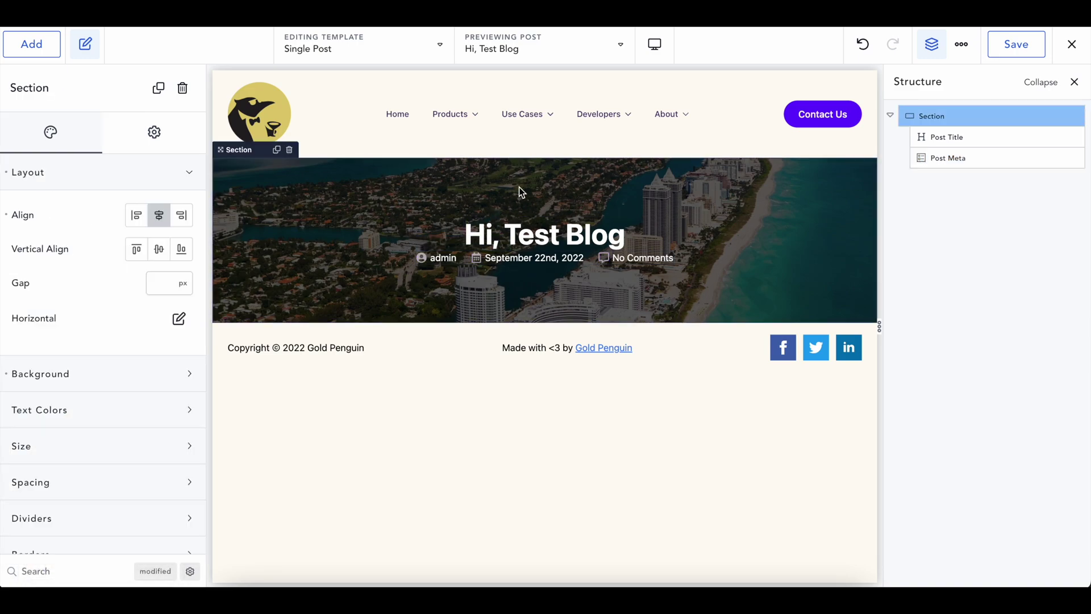
pyautogui.click(1030, 50)
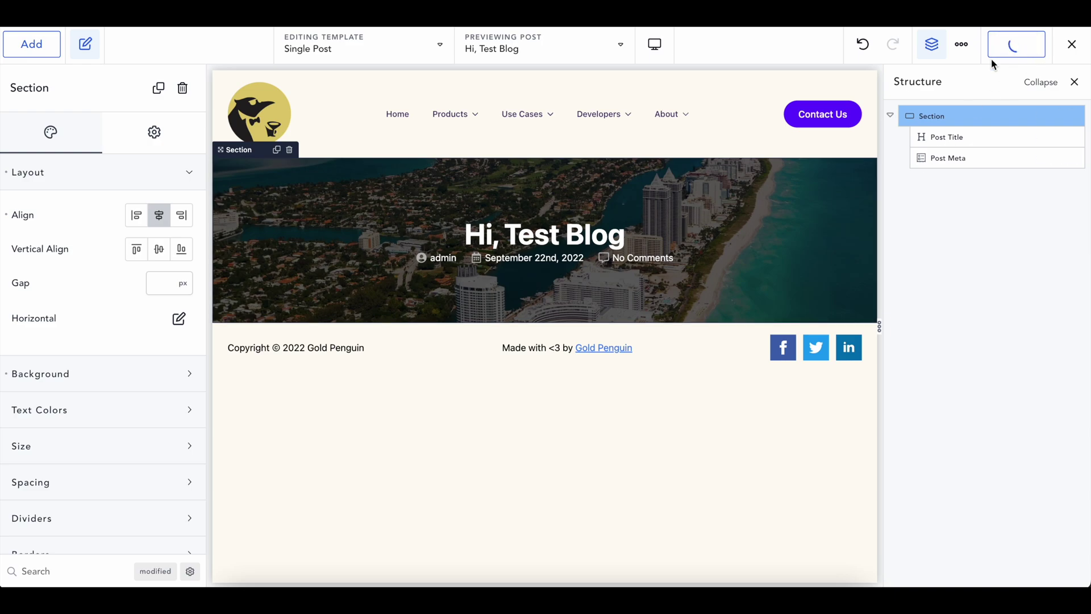
# - Add a new section below the hero holding the Post Content element
pyautogui.click(27, 50)
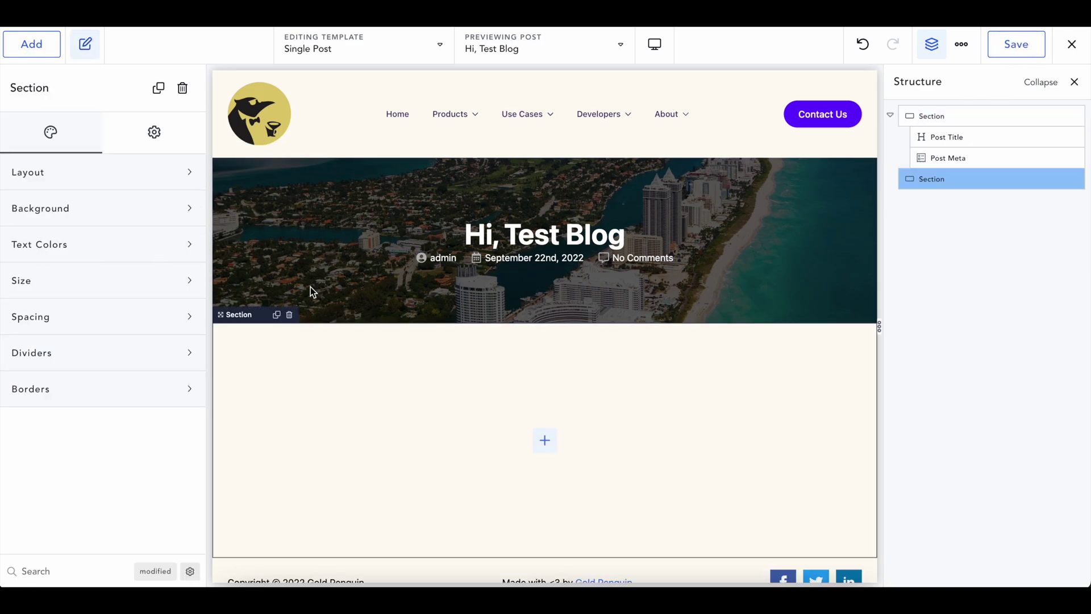
pyautogui.scroll(-1, 469, 364)
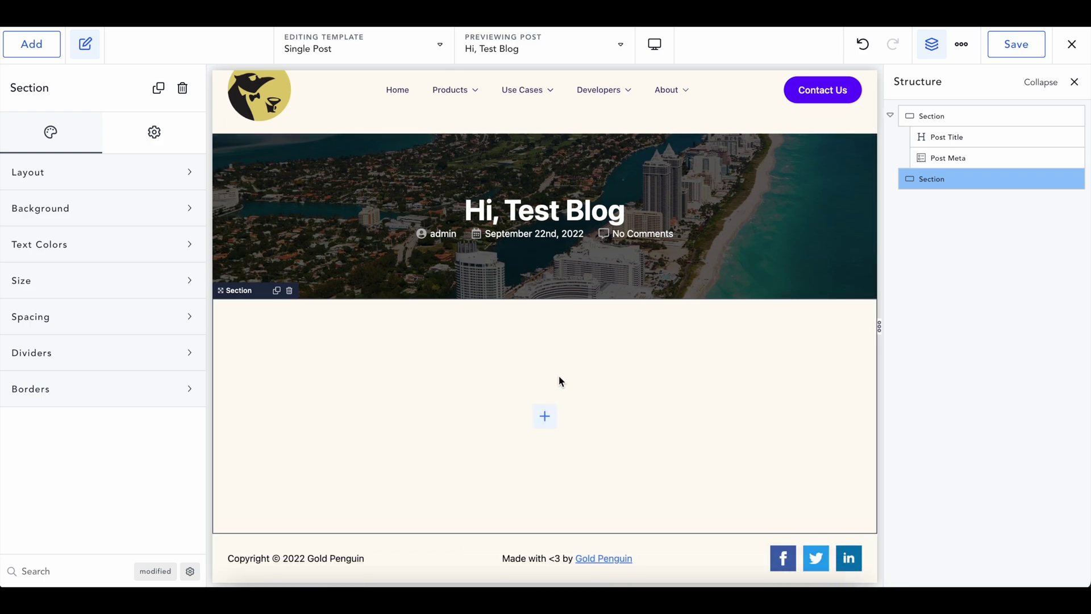
pyautogui.click(544, 417)
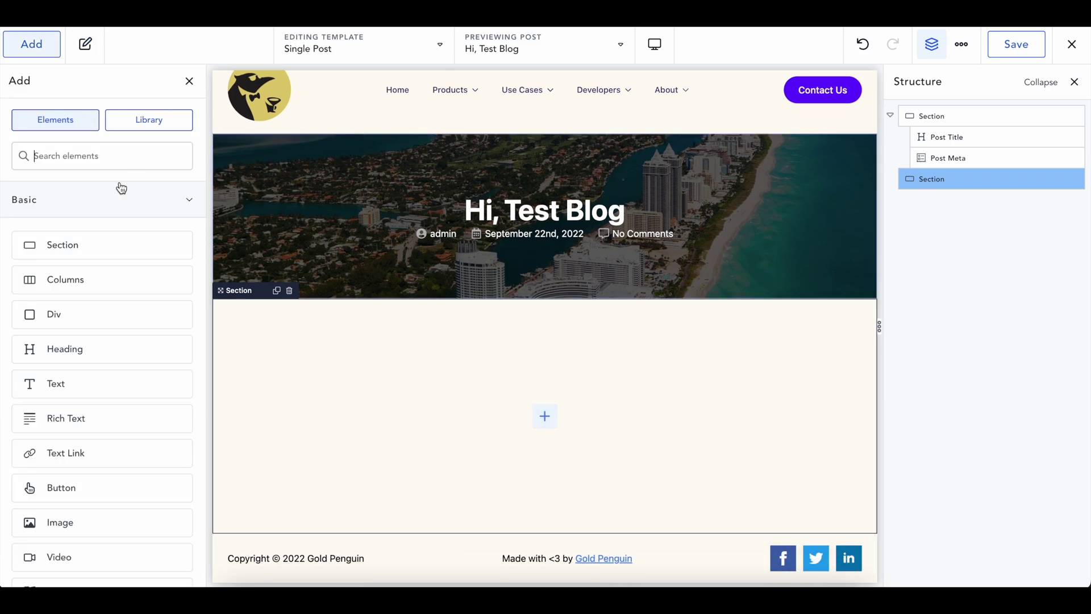
pyautogui.scroll(-20, 89, 322)
pyautogui.scroll(-5, 94, 419)
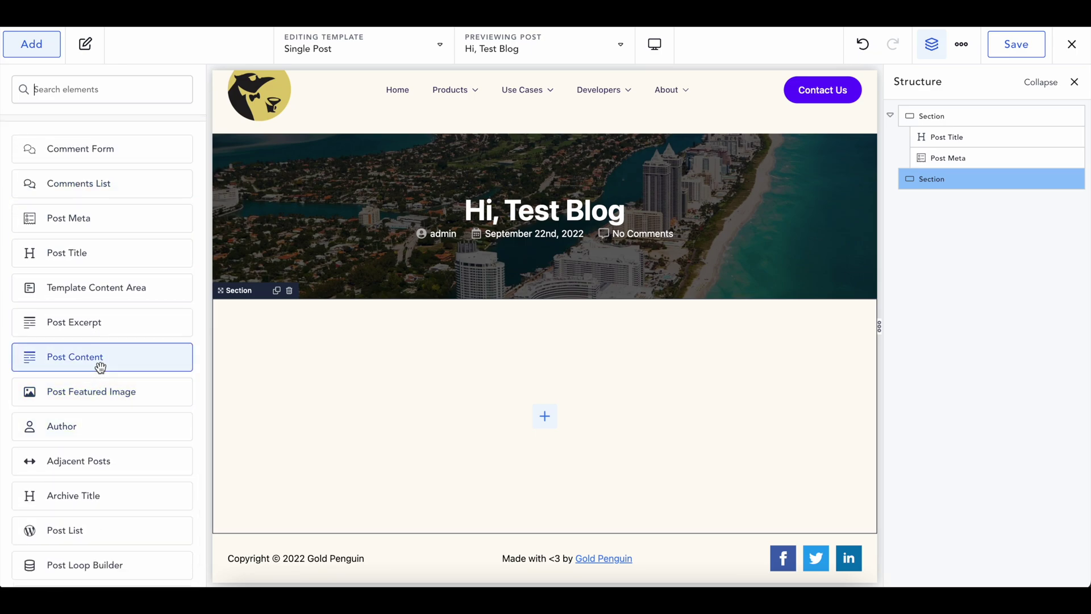
pyautogui.click(91, 352)
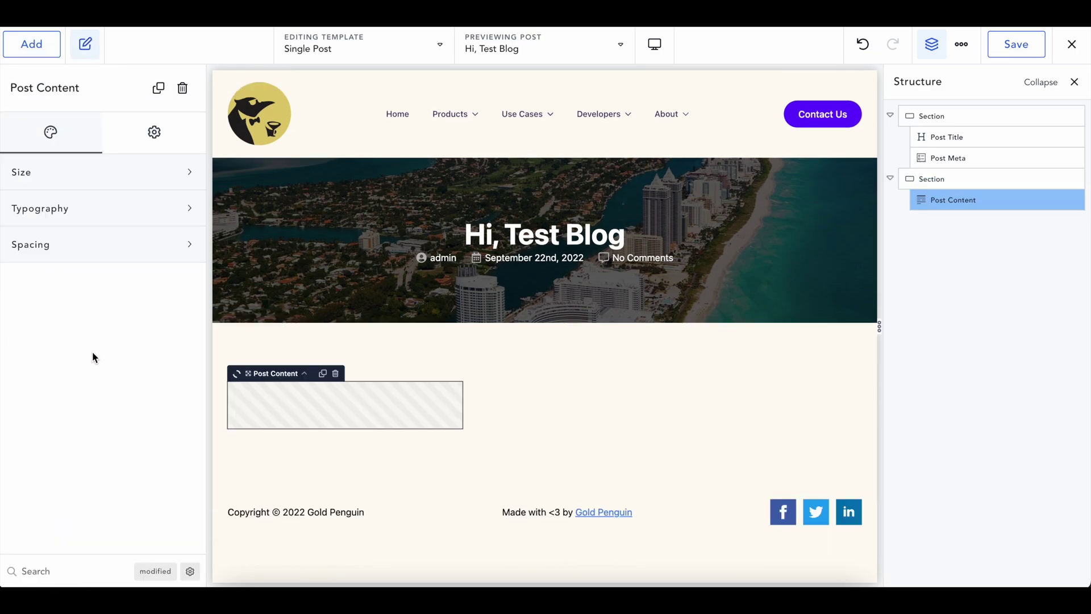
pyautogui.click(475, 346)
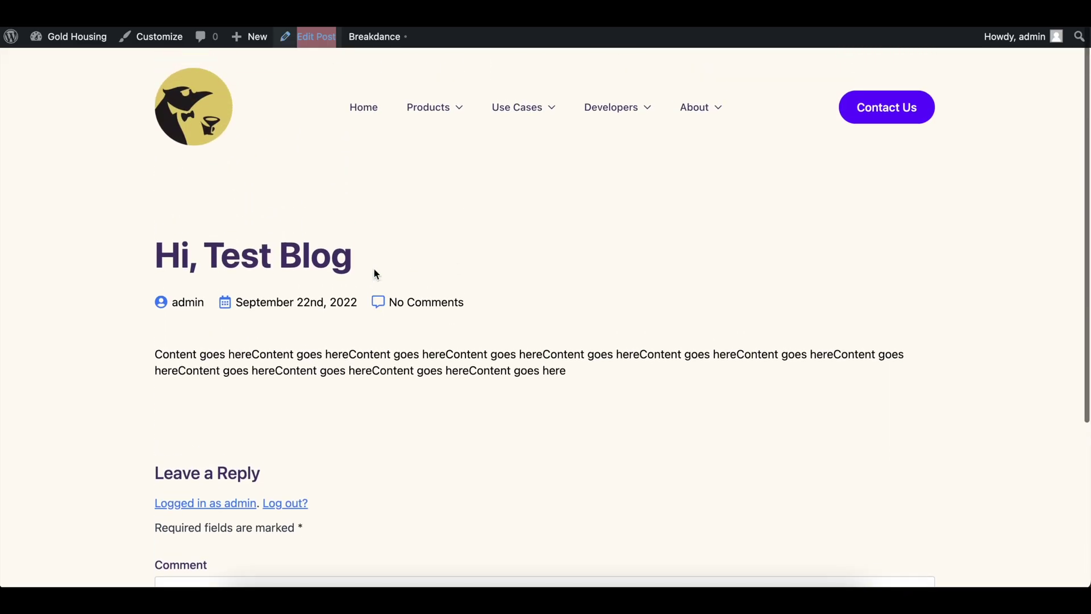
# - Inspect the default comment form text on the live post
pyautogui.scroll(-5, 373, 274)
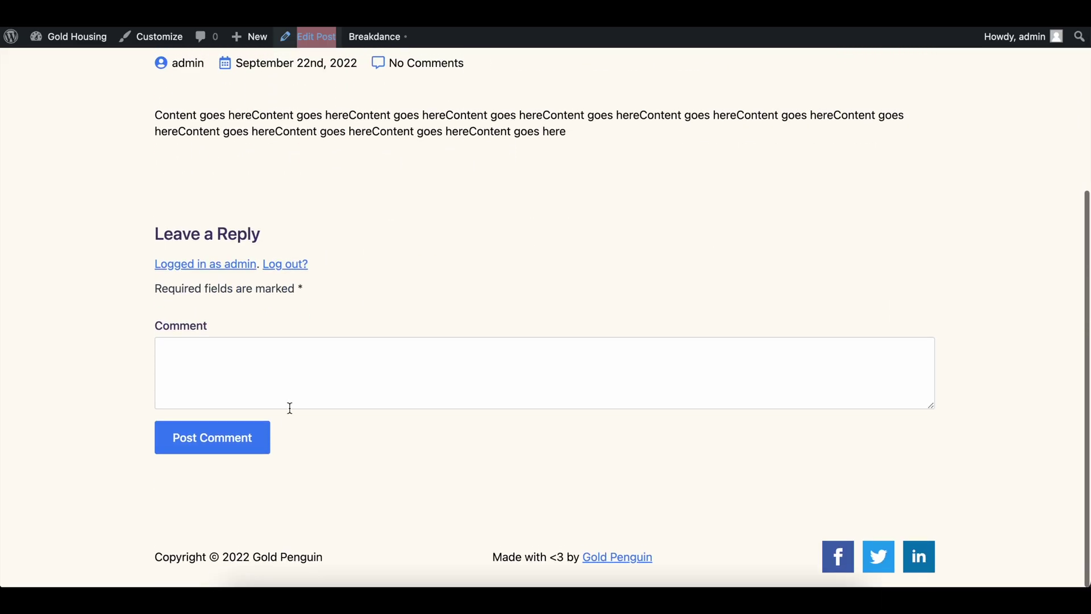
pyautogui.scroll(1, 290, 407)
pyautogui.moveTo(173, 286); pyautogui.dragTo(311, 479)
pyautogui.click(311, 478)
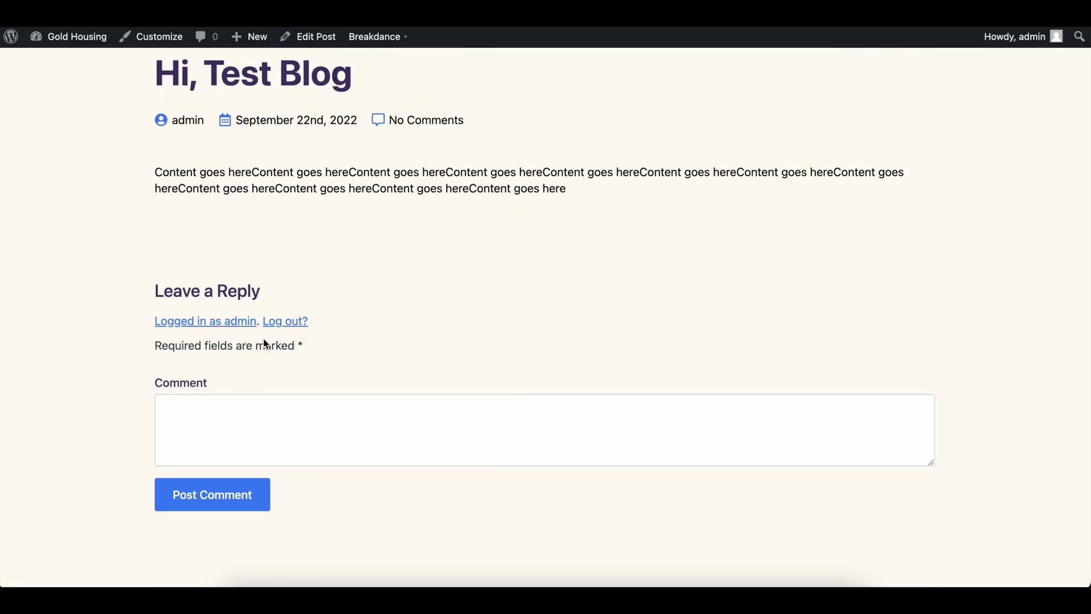
pyautogui.scroll(3, 270, 295)
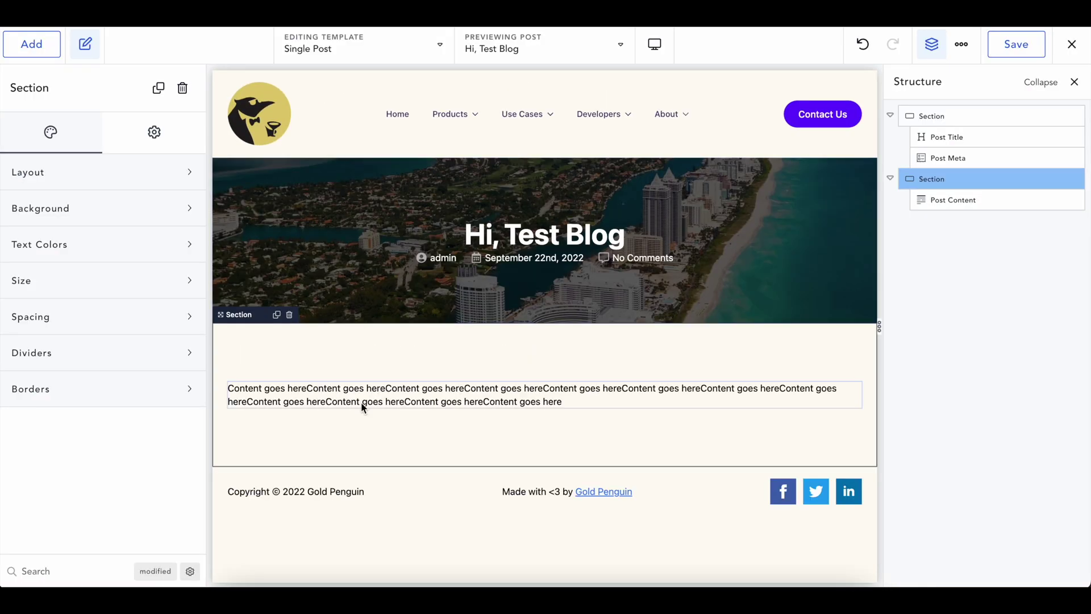
# - Add a Comment Form, then a Comments List, below the post content
pyautogui.click(31, 44)
pyautogui.scroll(-2, 105, 393)
pyautogui.scroll(-2, 102, 386)
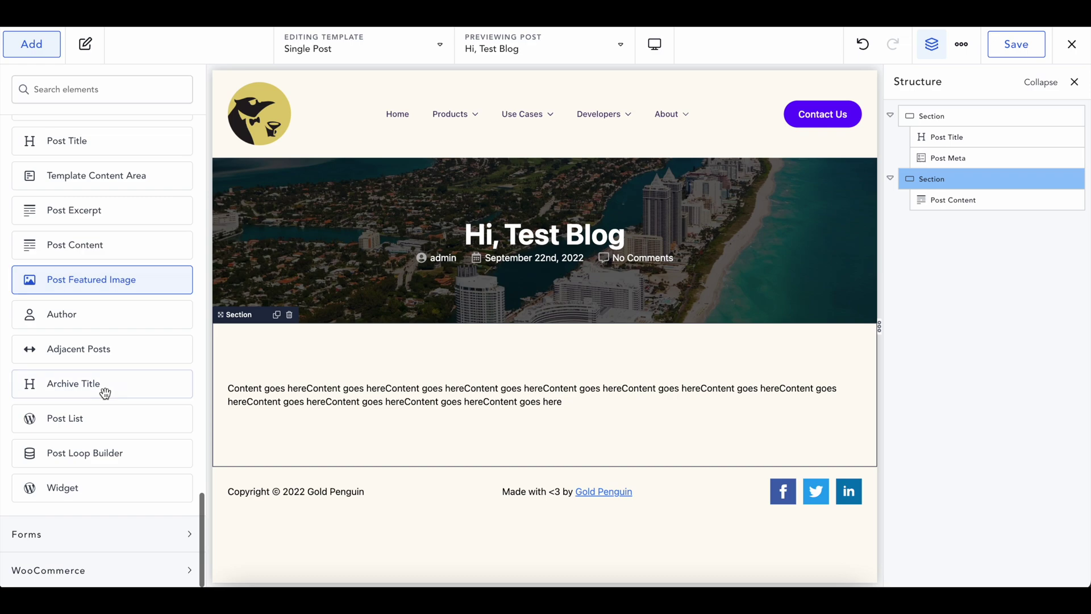
pyautogui.scroll(4, 94, 463)
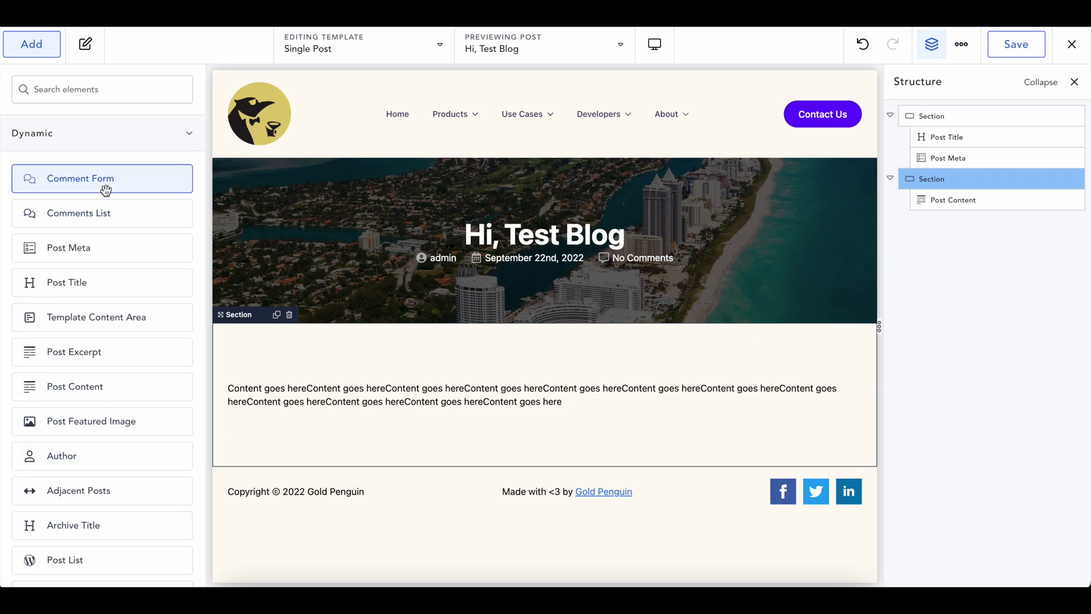
pyautogui.click(119, 180)
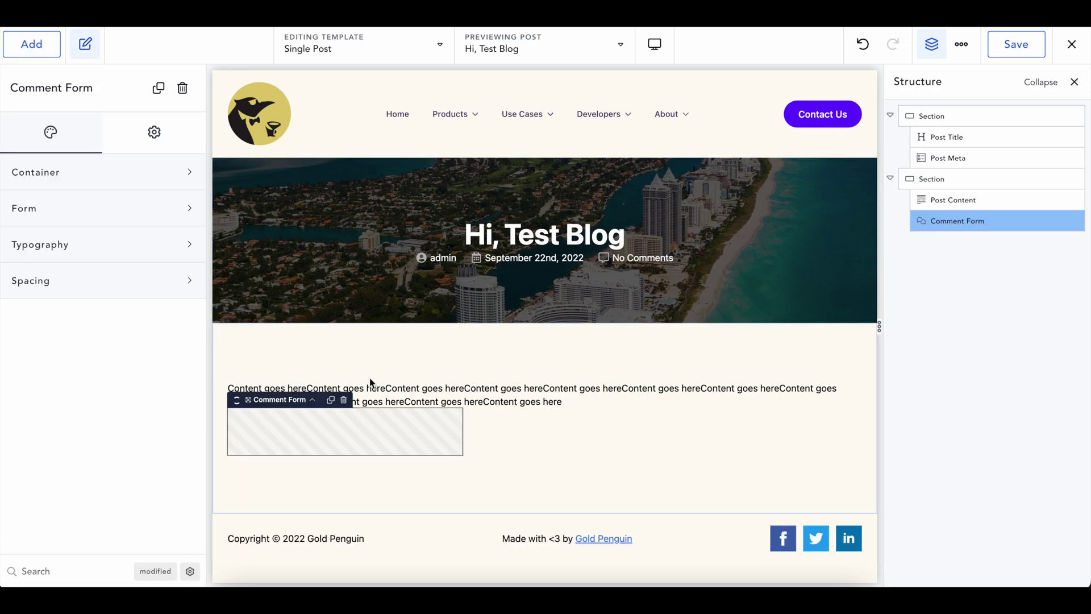
pyautogui.scroll(-3, 380, 455)
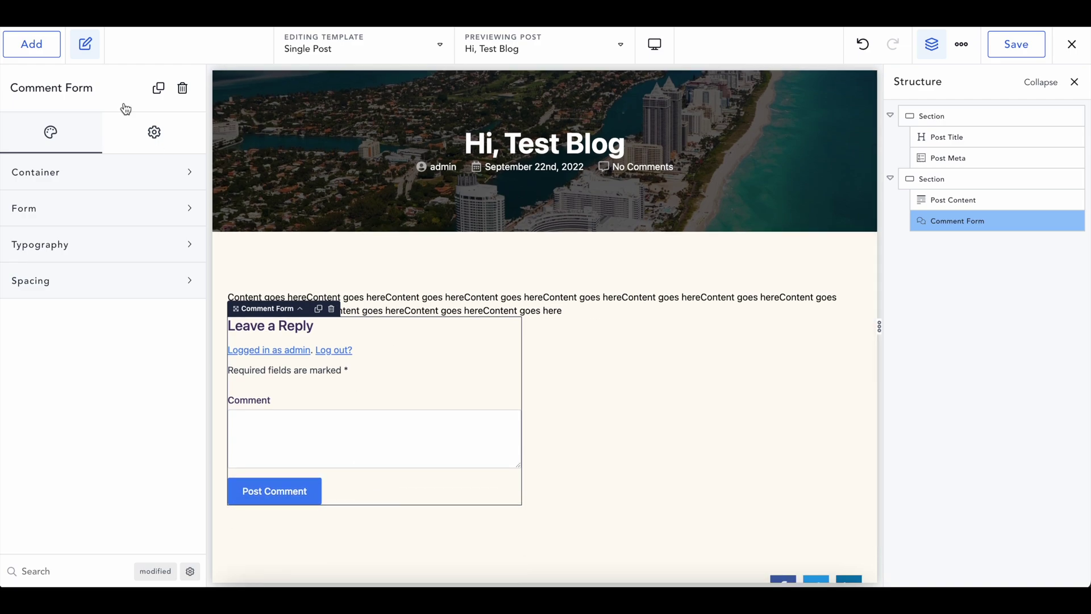
pyautogui.click(51, 49)
pyautogui.click(91, 210)
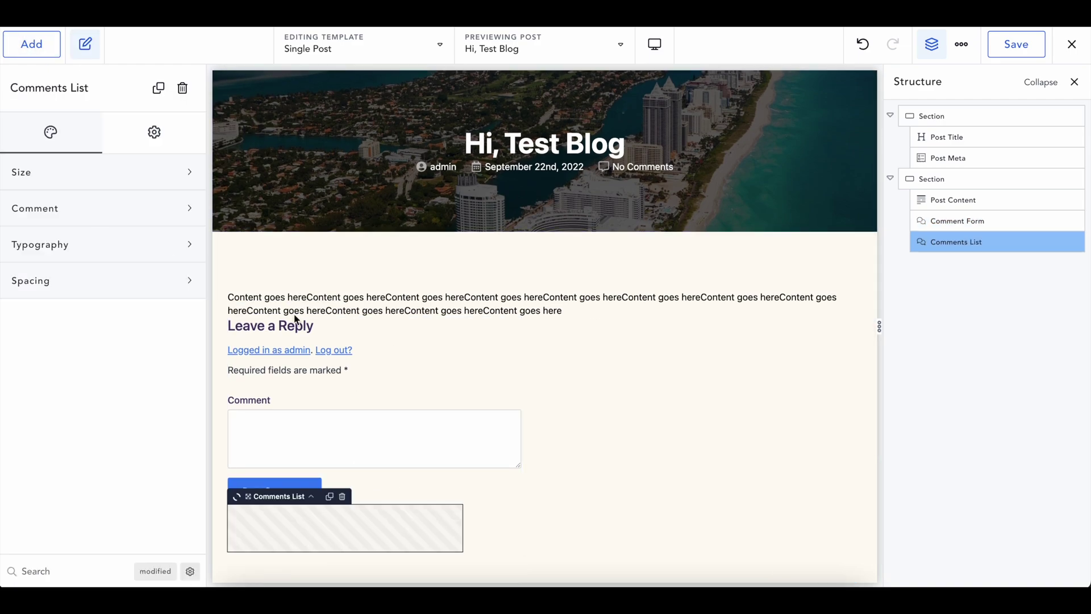
# - Preview the template with the Hello world! post
pyautogui.scroll(-1, 399, 408)
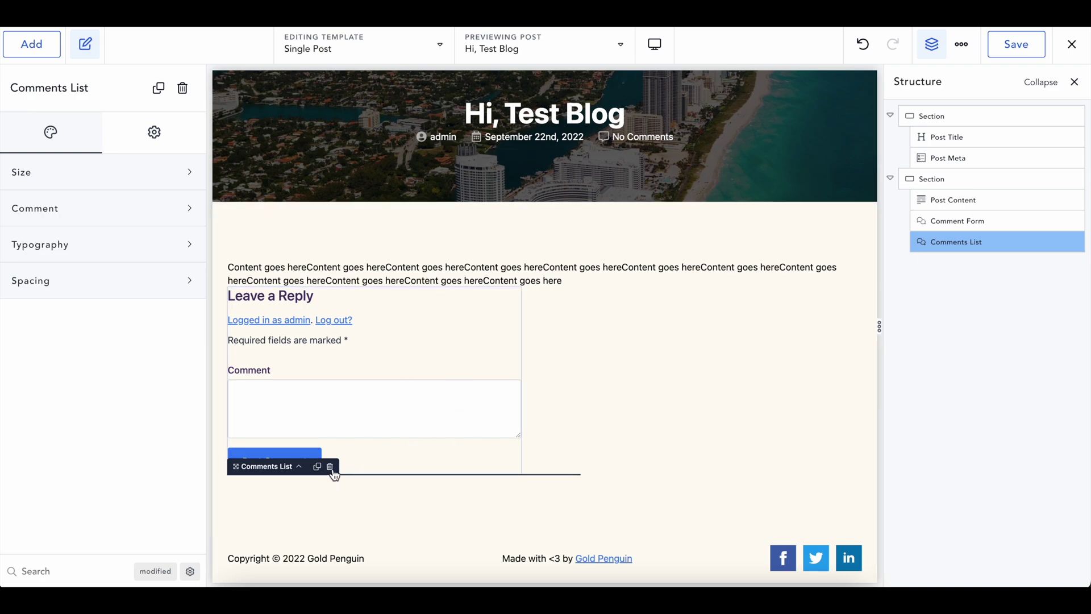
pyautogui.click(540, 45)
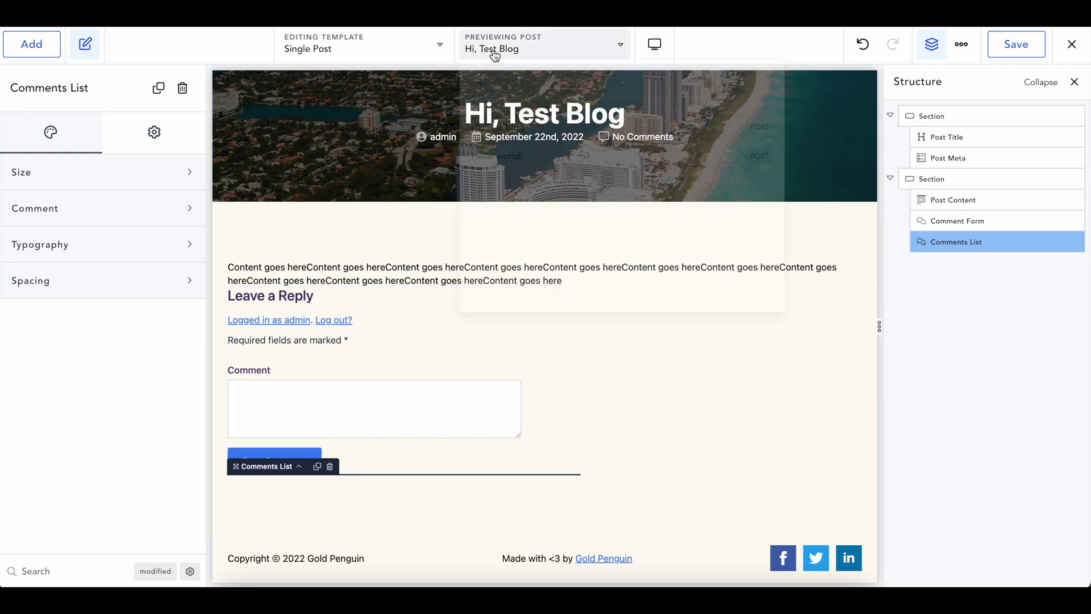
pyautogui.click(512, 149)
# - Drag the Comments List above the Comment Form
pyautogui.scroll(-2, 461, 414)
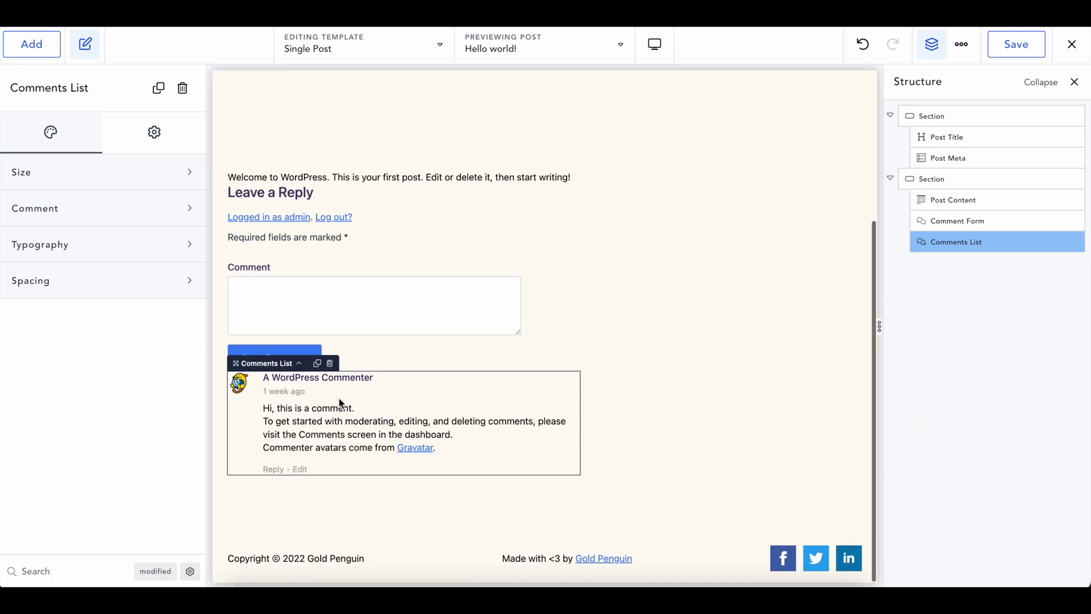
pyautogui.moveTo(236, 363); pyautogui.dragTo(274, 195)
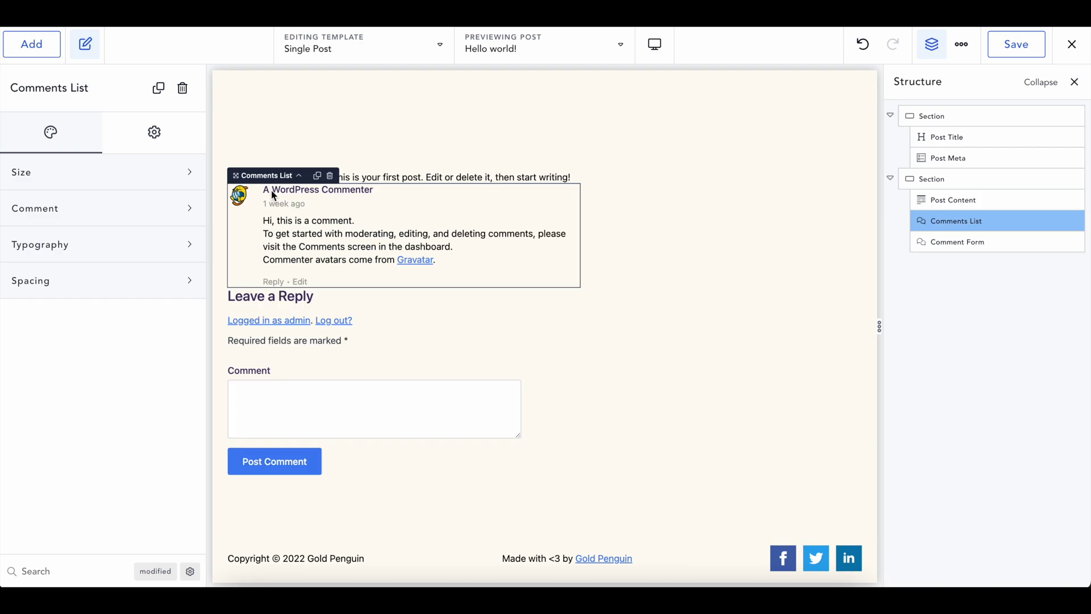
pyautogui.scroll(4, 409, 171)
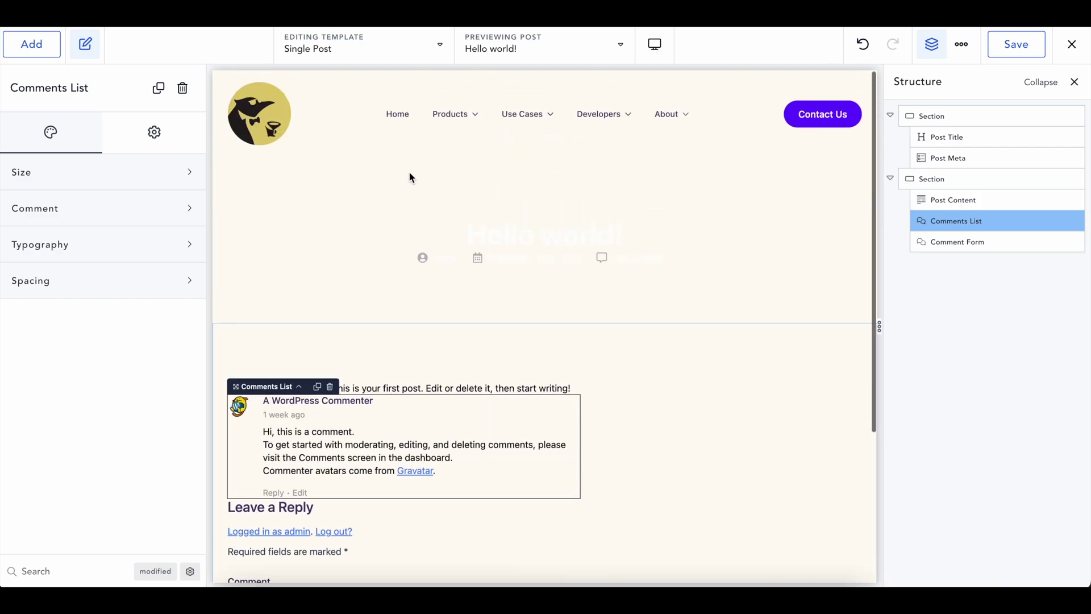
pyautogui.scroll(-2, 299, 431)
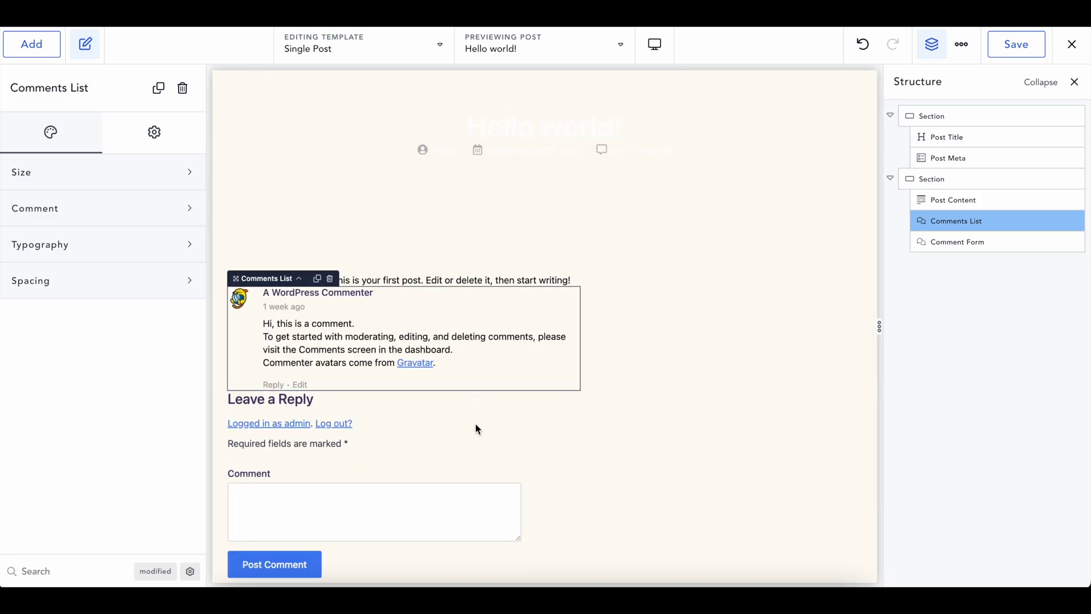
pyautogui.click(554, 433)
# - Add a Columns element with two equal columns below the comment form
pyautogui.click(31, 44)
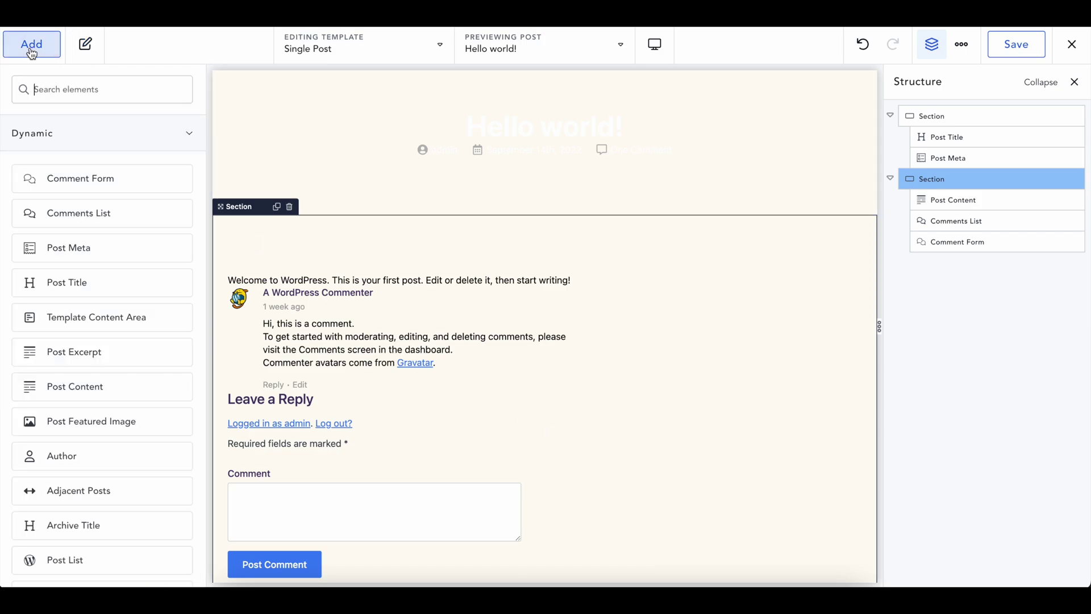
pyautogui.scroll(-10, 80, 243)
pyautogui.scroll(10, 79, 242)
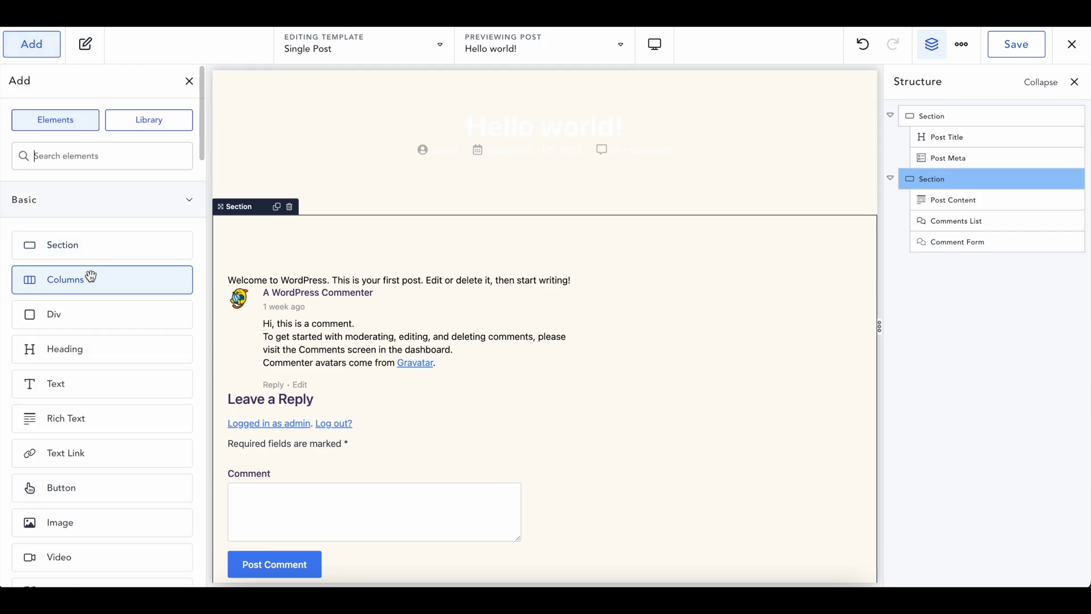
pyautogui.click(145, 273)
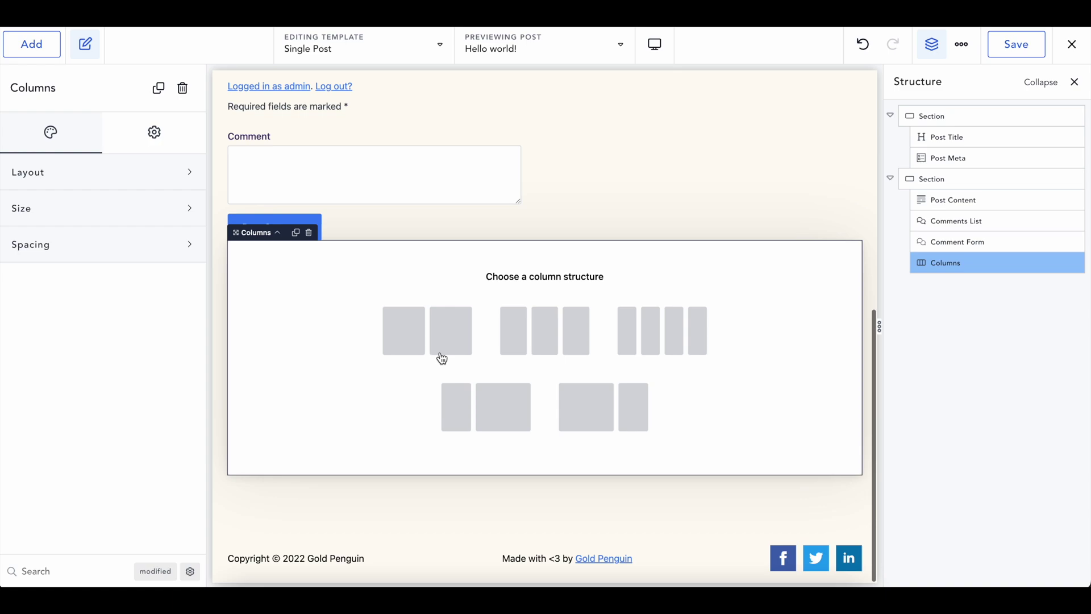
pyautogui.click(448, 340)
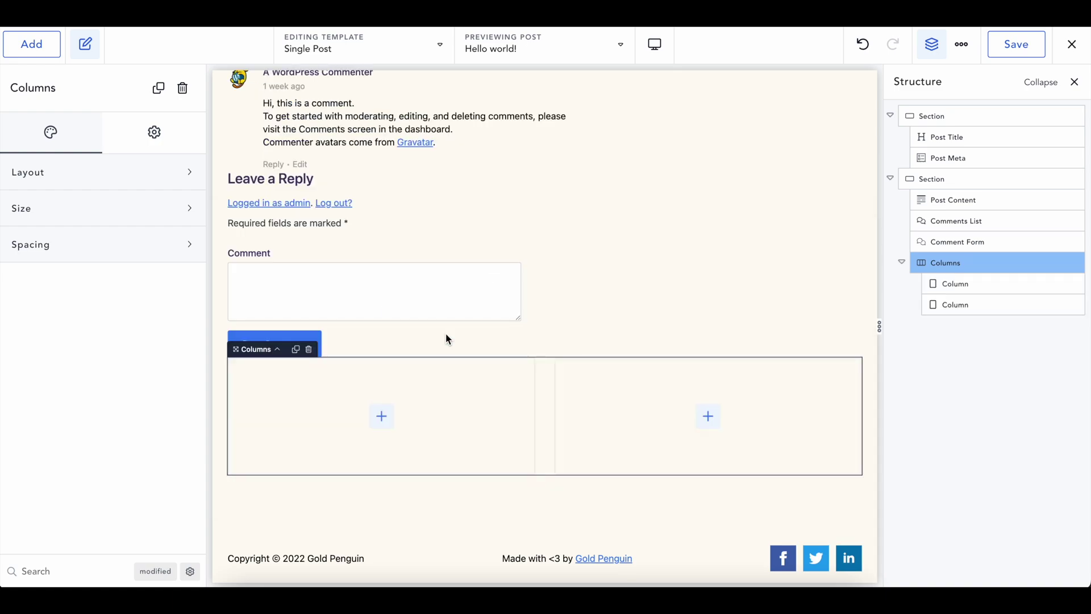
# - Move the Comment Form into the first column and the Comments List into the second
pyautogui.click(956, 240)
pyautogui.click(953, 222)
pyautogui.click(951, 241)
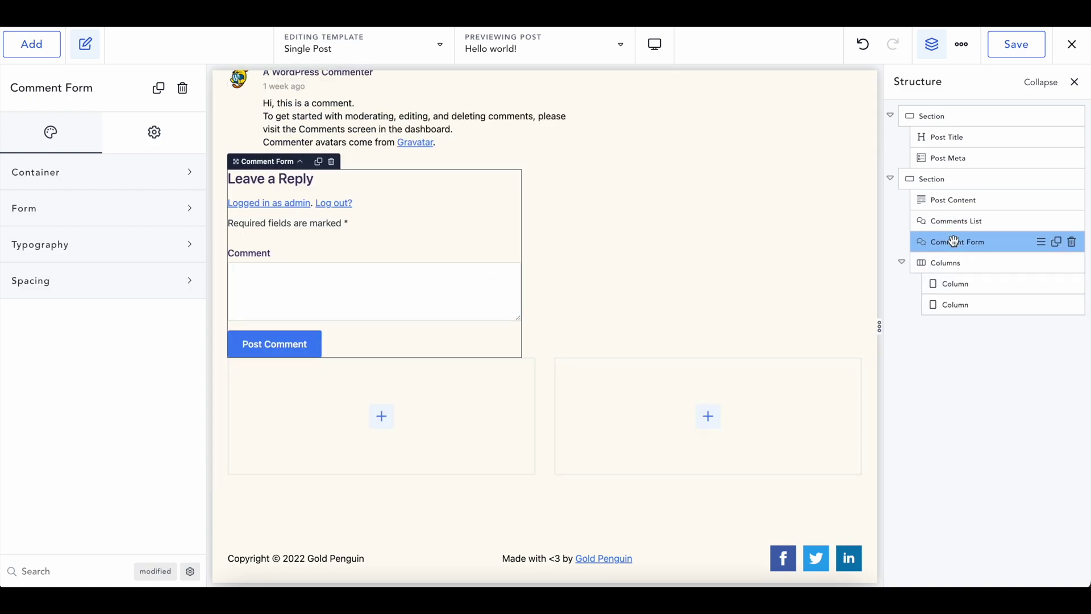
pyautogui.moveTo(970, 273); pyautogui.dragTo(991, 290)
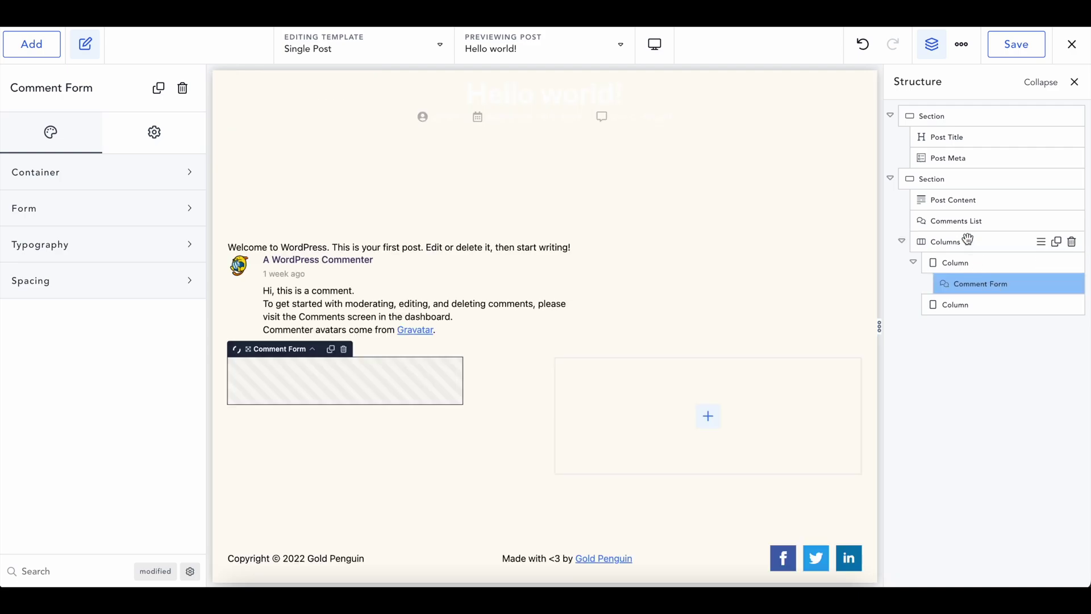
pyautogui.moveTo(962, 223); pyautogui.dragTo(1003, 321)
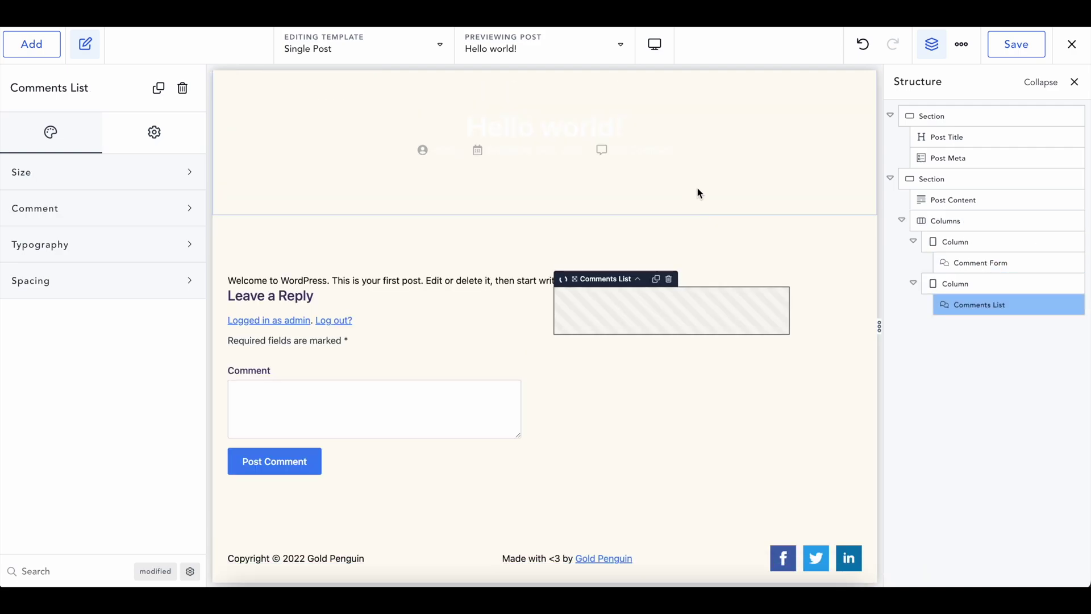
pyautogui.click(542, 252)
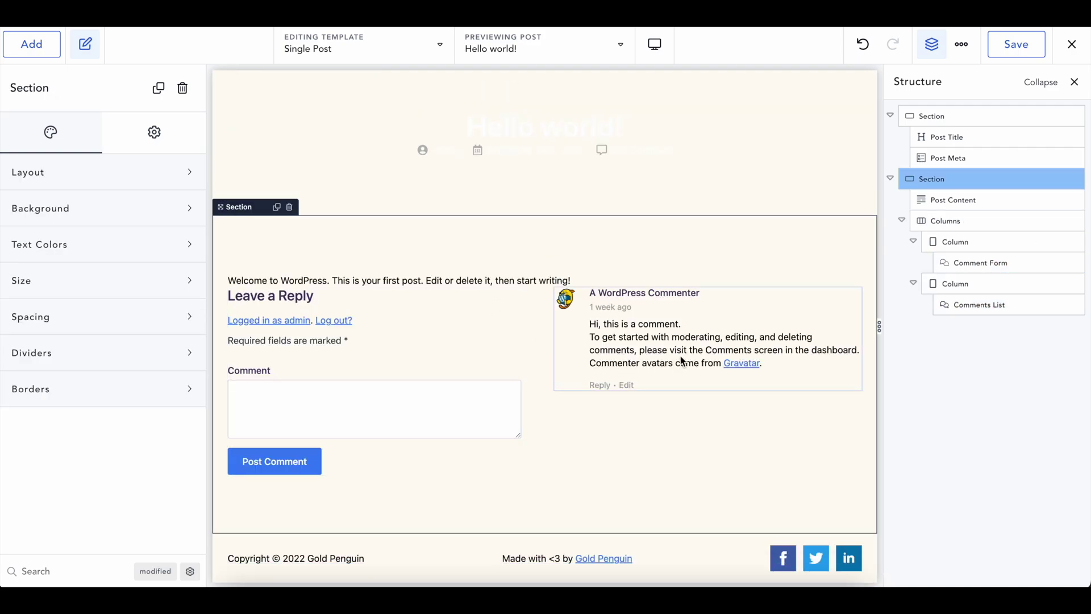
pyautogui.click(655, 359)
pyautogui.click(451, 347)
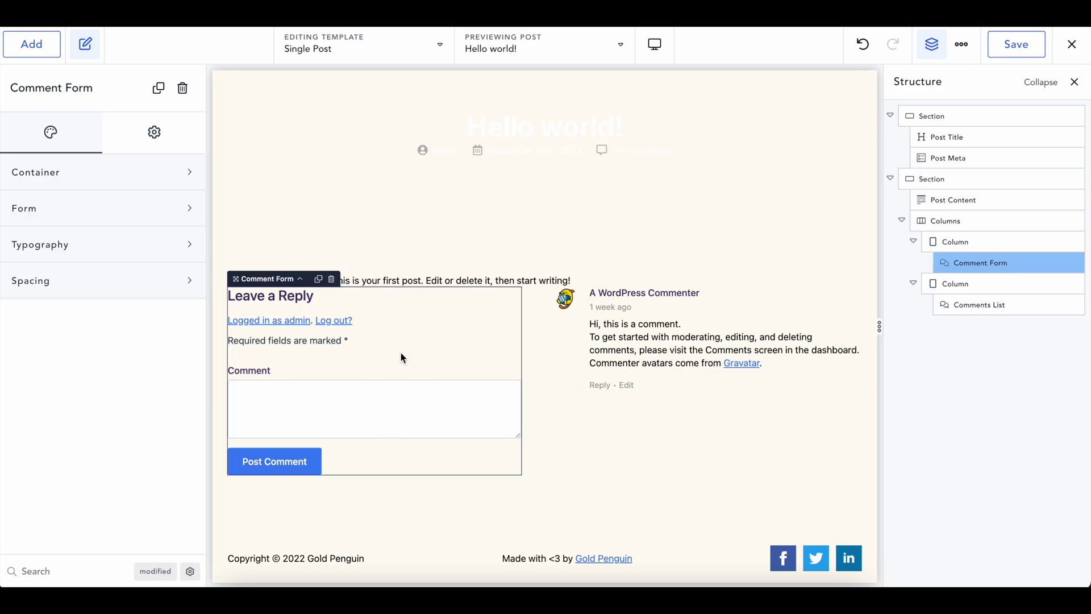
# - Give the Post Content a 5 rem bottom wrapper margin
pyautogui.click(529, 280)
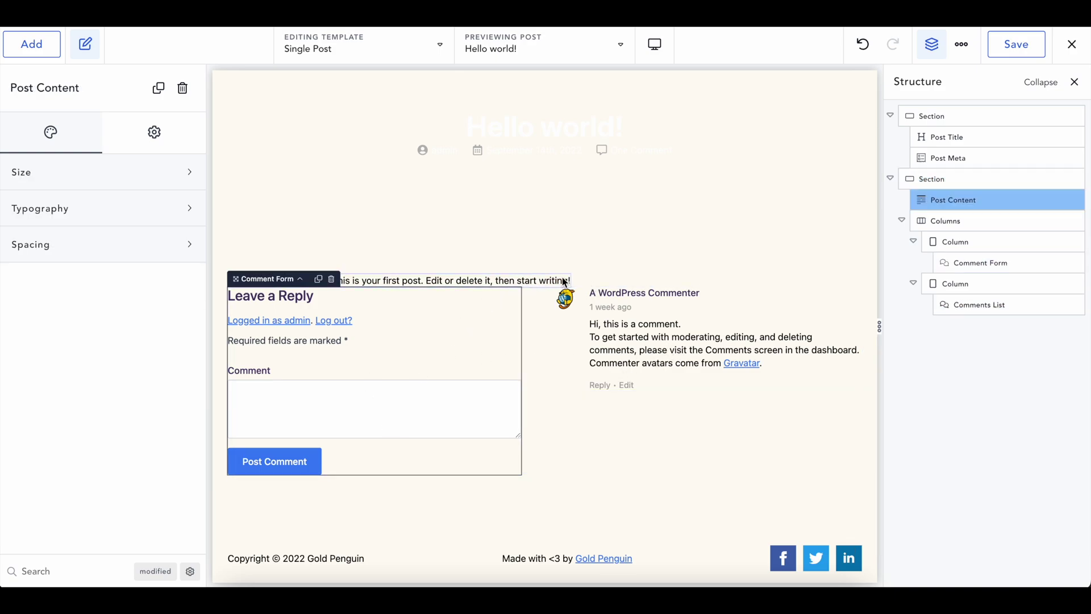
pyautogui.click(927, 222)
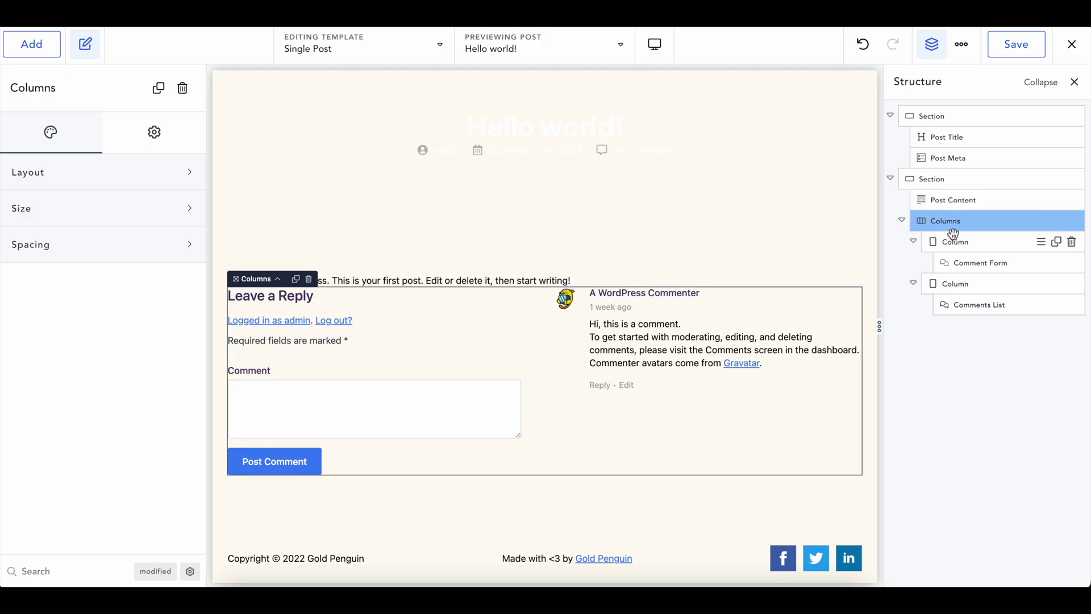
pyautogui.click(947, 208)
pyautogui.click(80, 244)
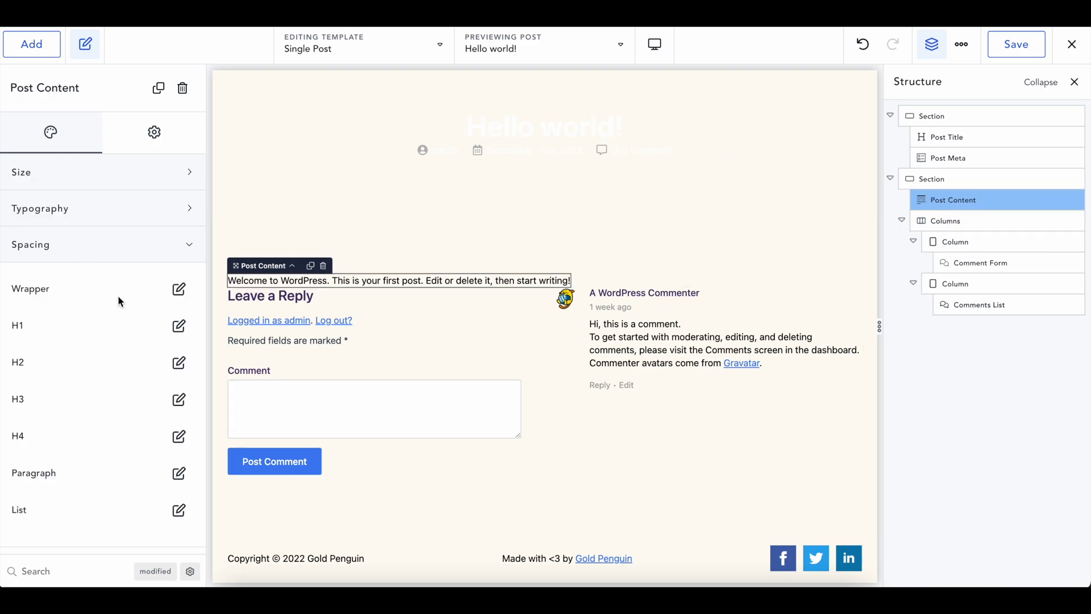
pyautogui.click(180, 292)
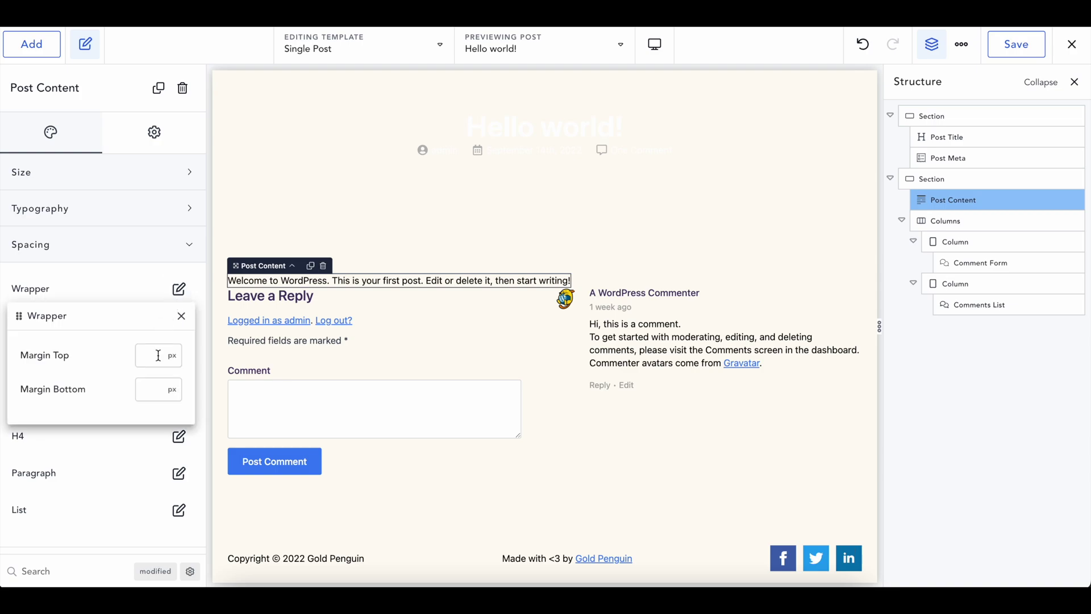
pyautogui.click(171, 389)
pyautogui.click(168, 440)
pyautogui.click(146, 389)
pyautogui.write('5')
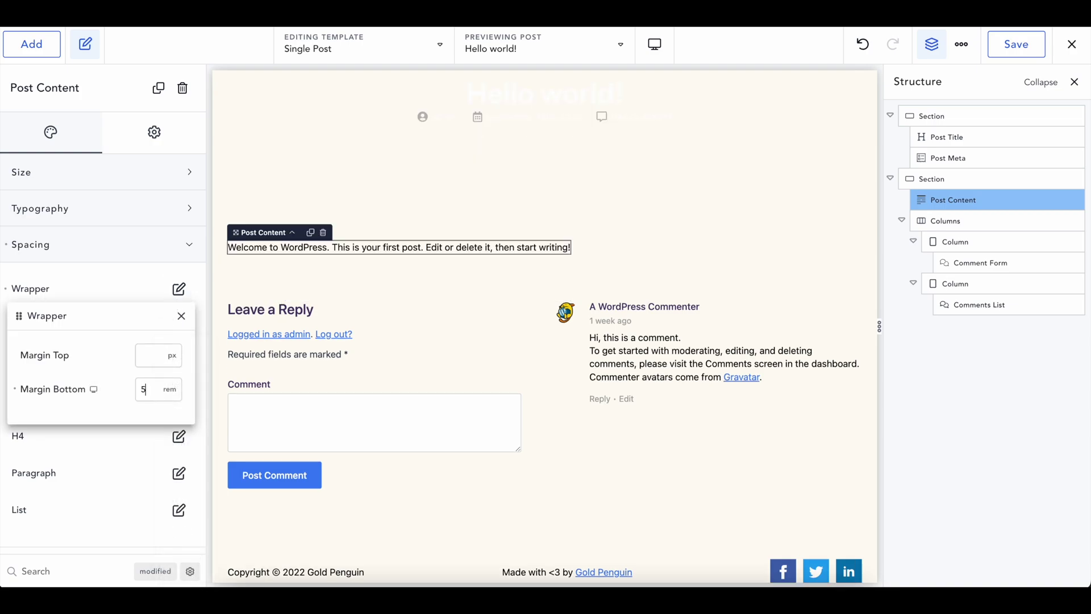
pyautogui.click(181, 315)
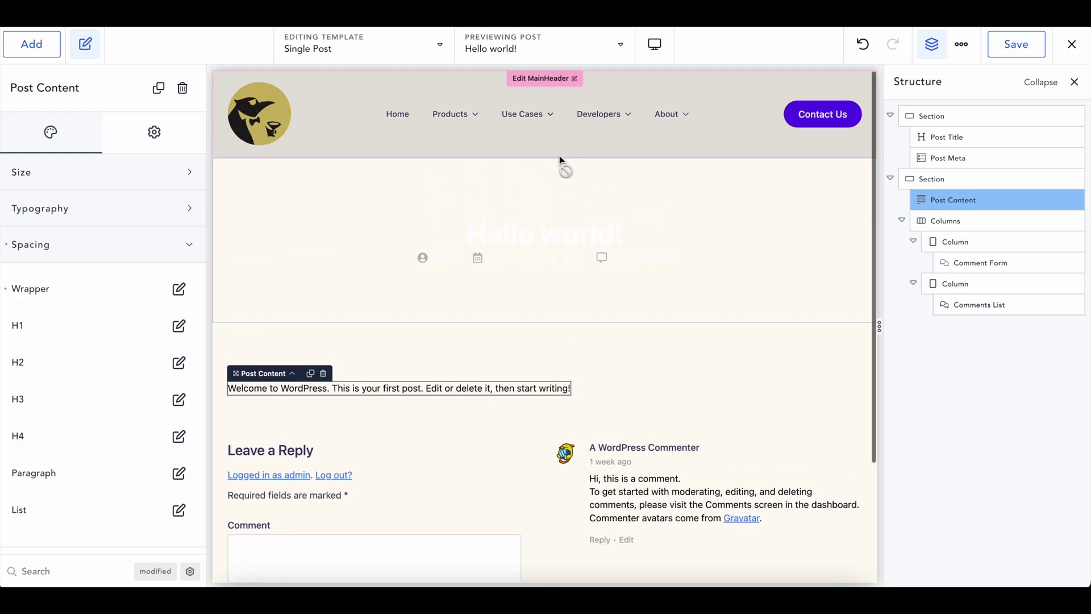
# - Preview the template with the Hi, Test Blog post
pyautogui.click(604, 360)
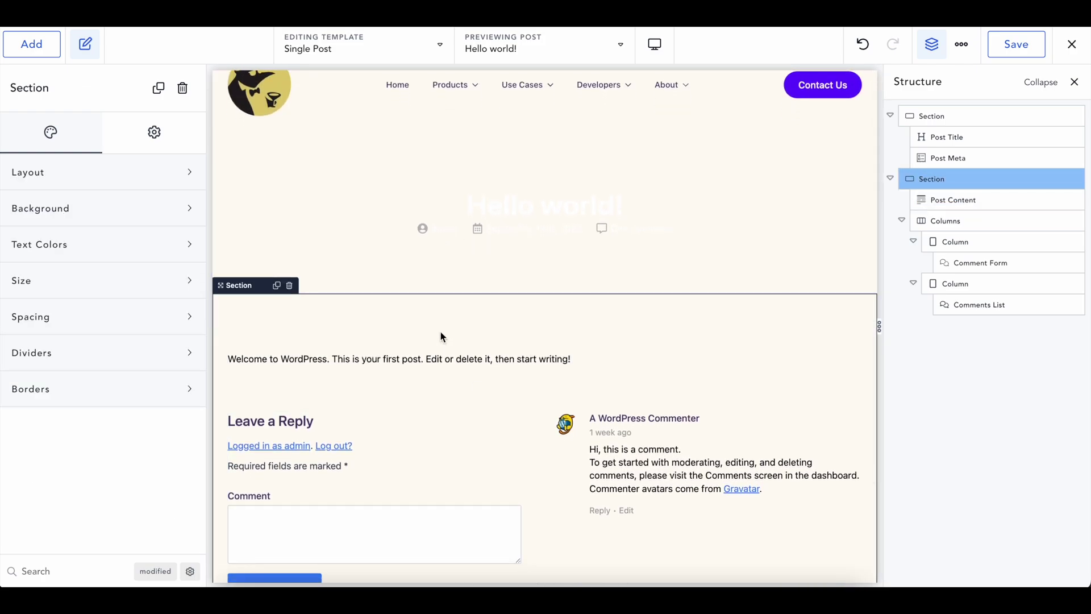
pyautogui.scroll(-3, 452, 403)
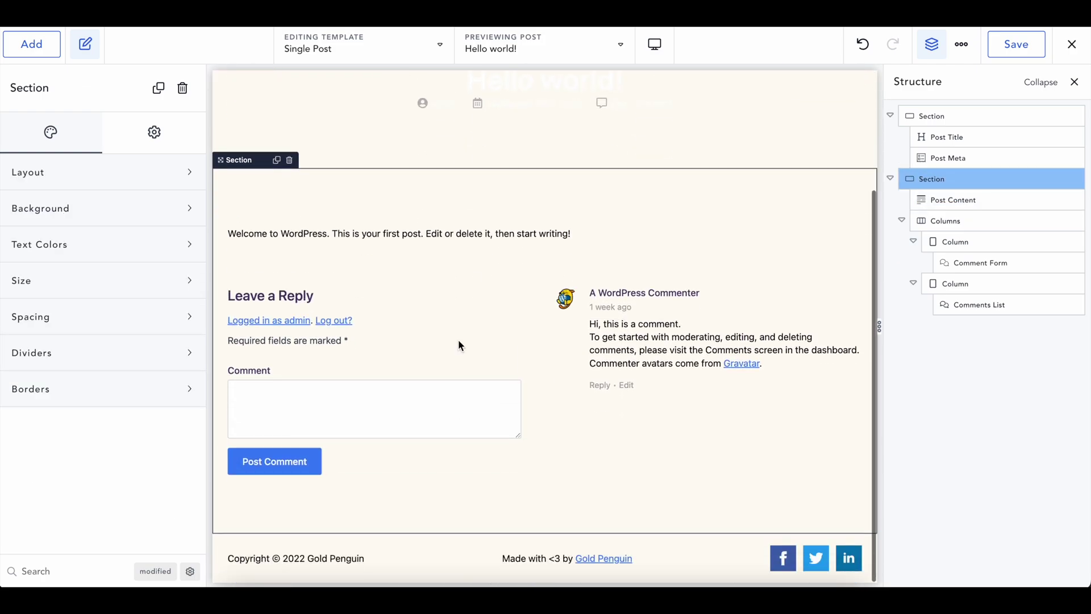
pyautogui.click(537, 53)
pyautogui.click(517, 131)
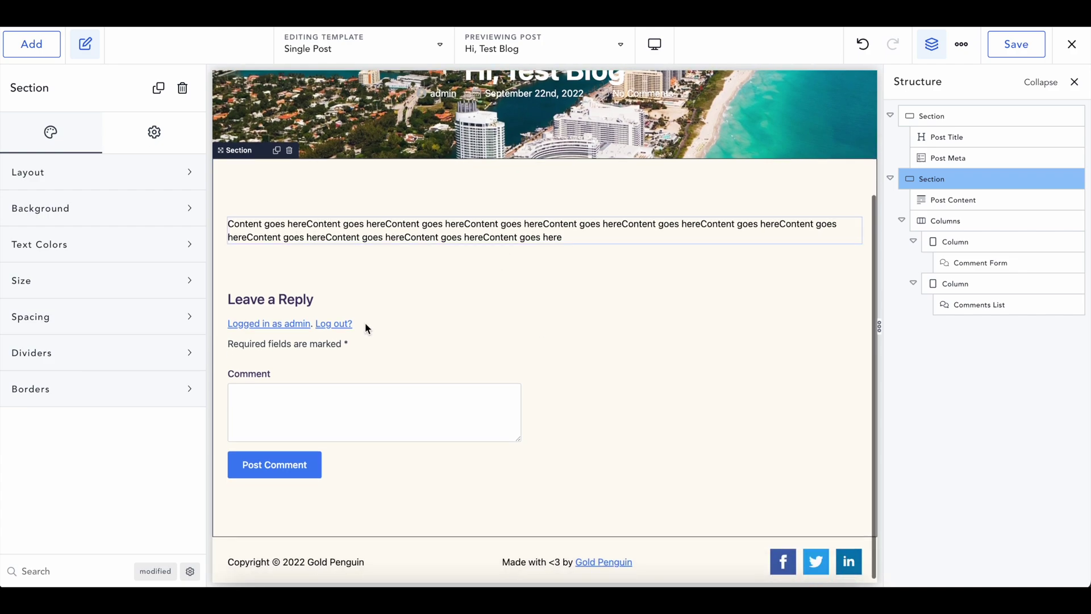
# - Set the hero background overlay to black at 0.7 opacity and save the template
pyautogui.scroll(3, 501, 220)
pyautogui.scroll(-3, 540, 156)
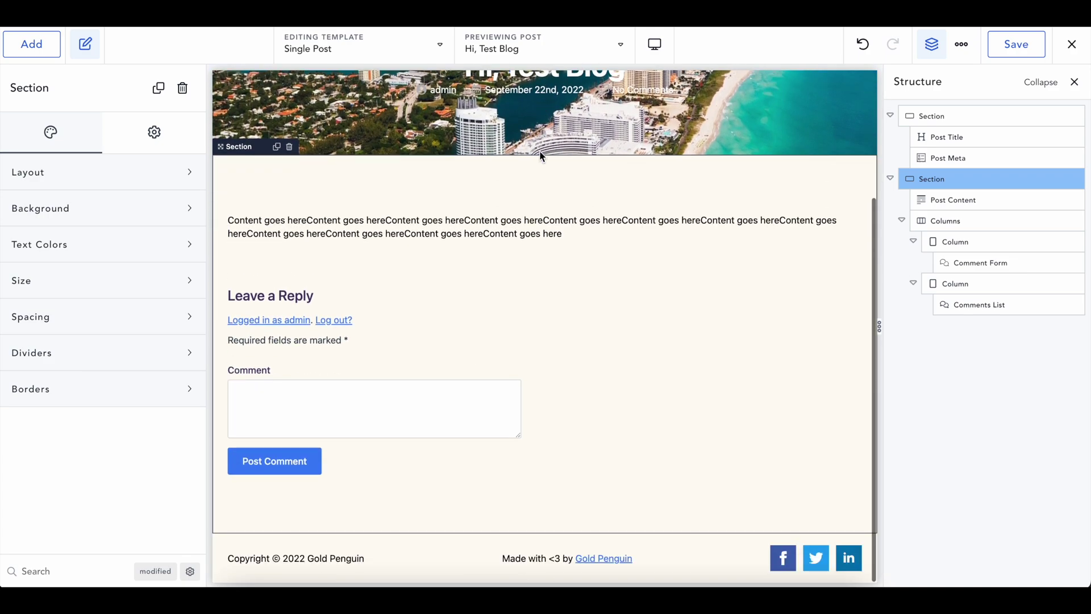
pyautogui.scroll(3, 540, 156)
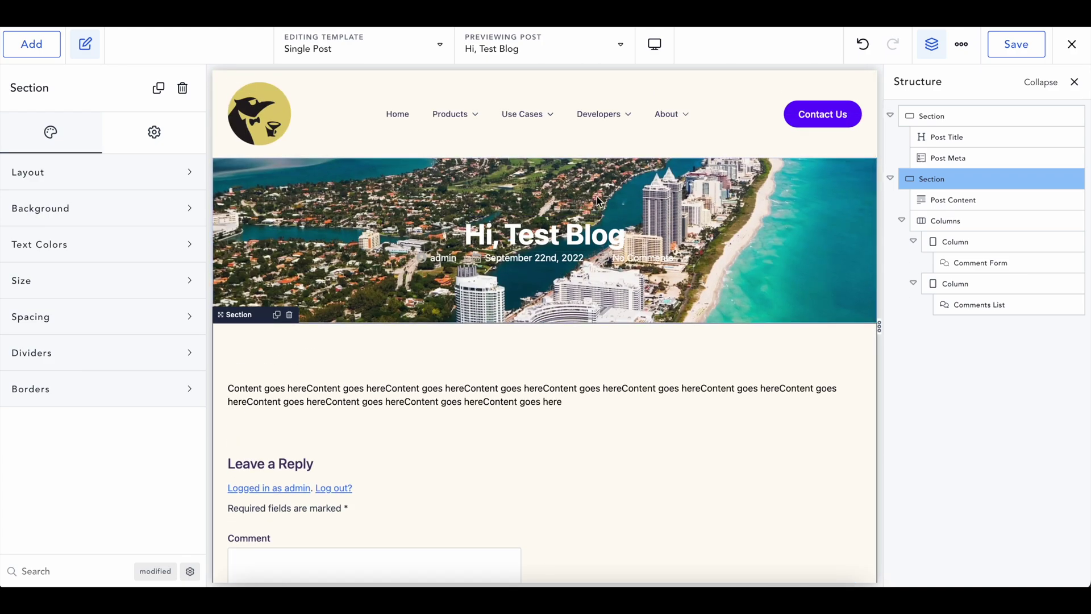
pyautogui.click(595, 199)
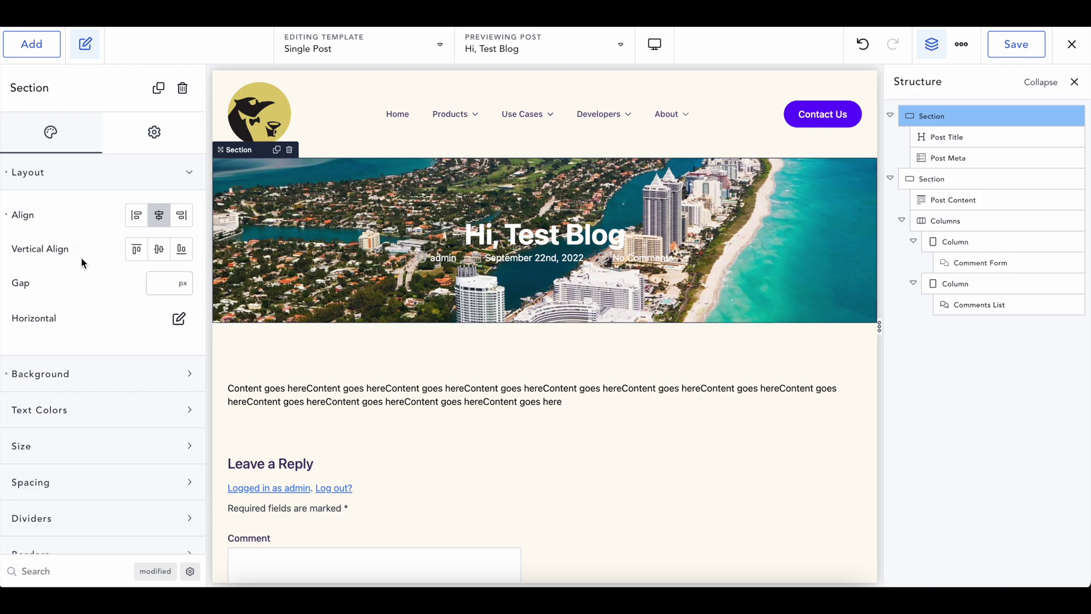
pyautogui.click(94, 168)
pyautogui.click(74, 213)
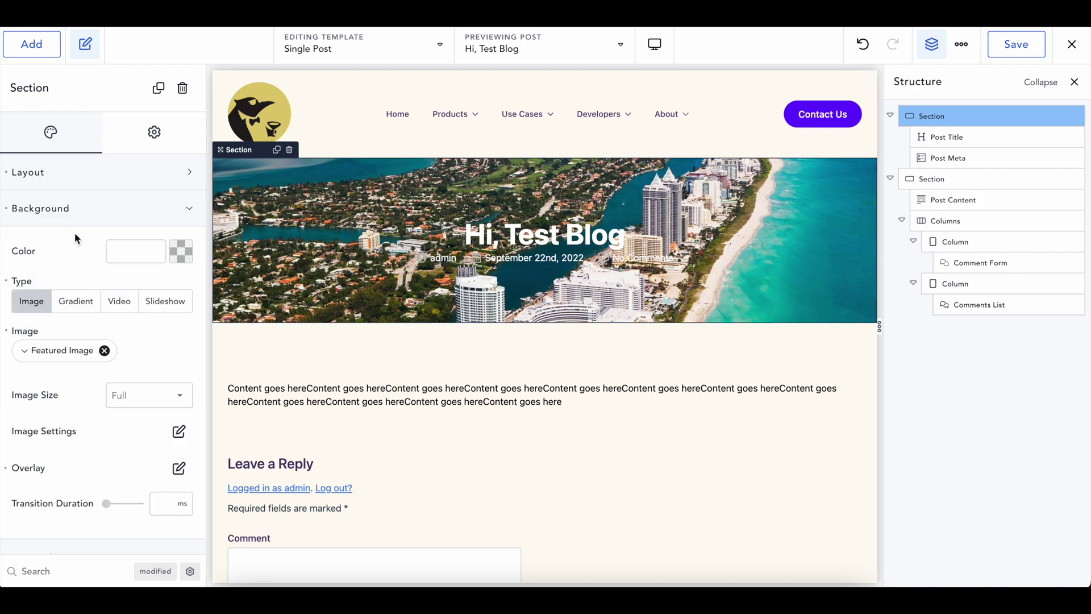
pyautogui.scroll(-2, 134, 458)
pyautogui.click(177, 413)
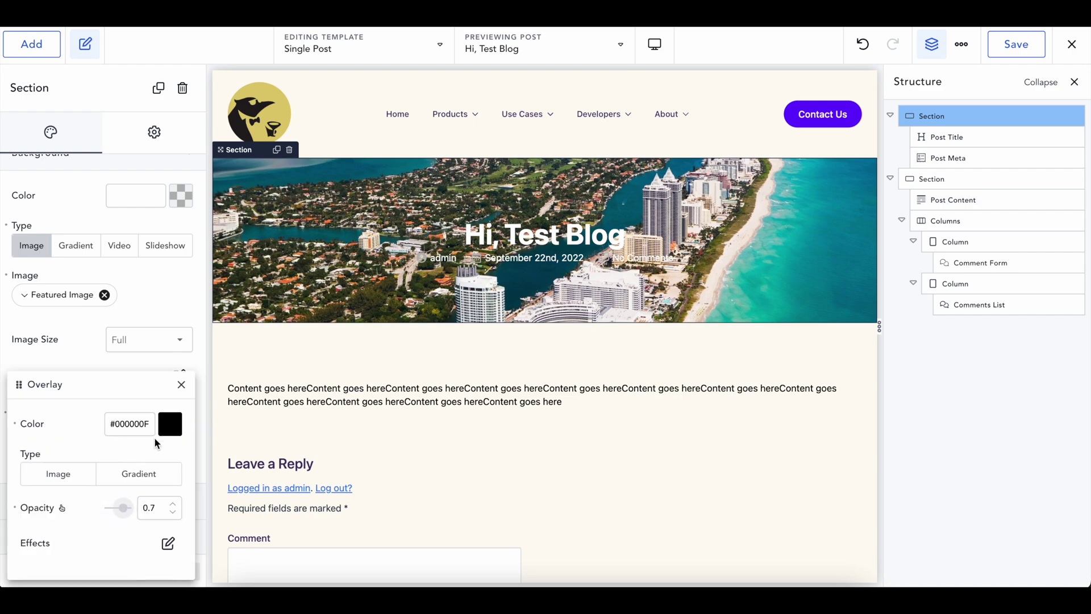
pyautogui.click(182, 384)
pyautogui.click(1015, 51)
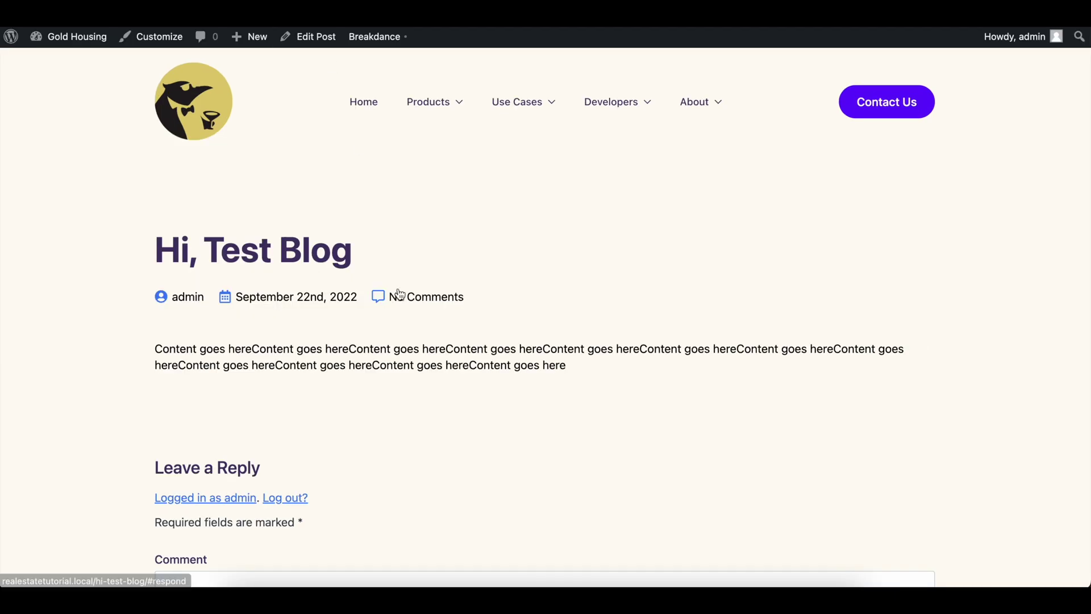
# - Inspect the live post's darkened hero, centred white title and meta, and content paragraph
pyautogui.click(400, 294)
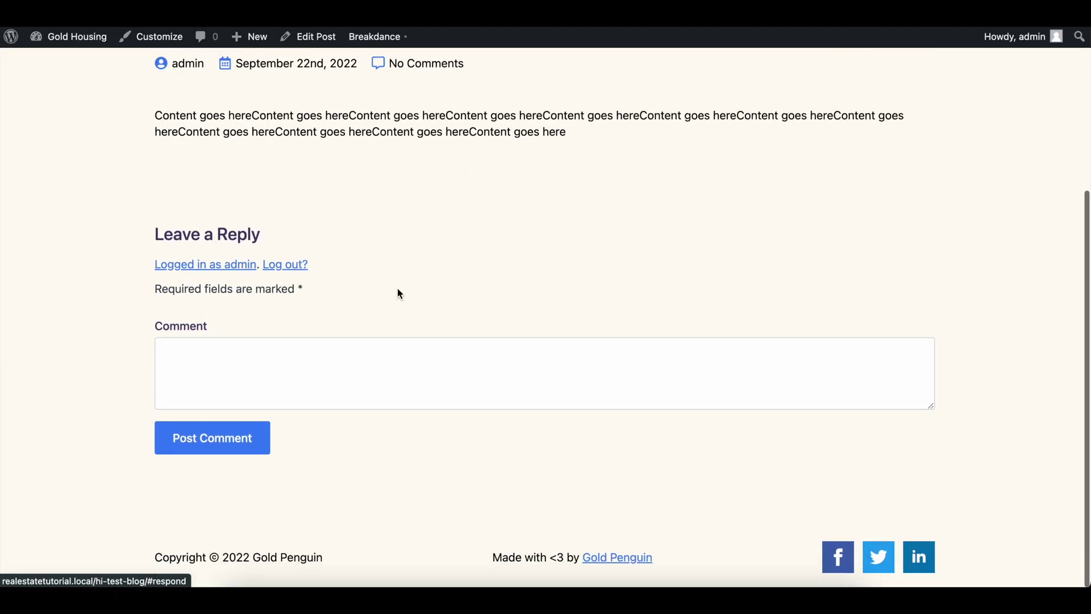
pyautogui.scroll(10, 397, 290)
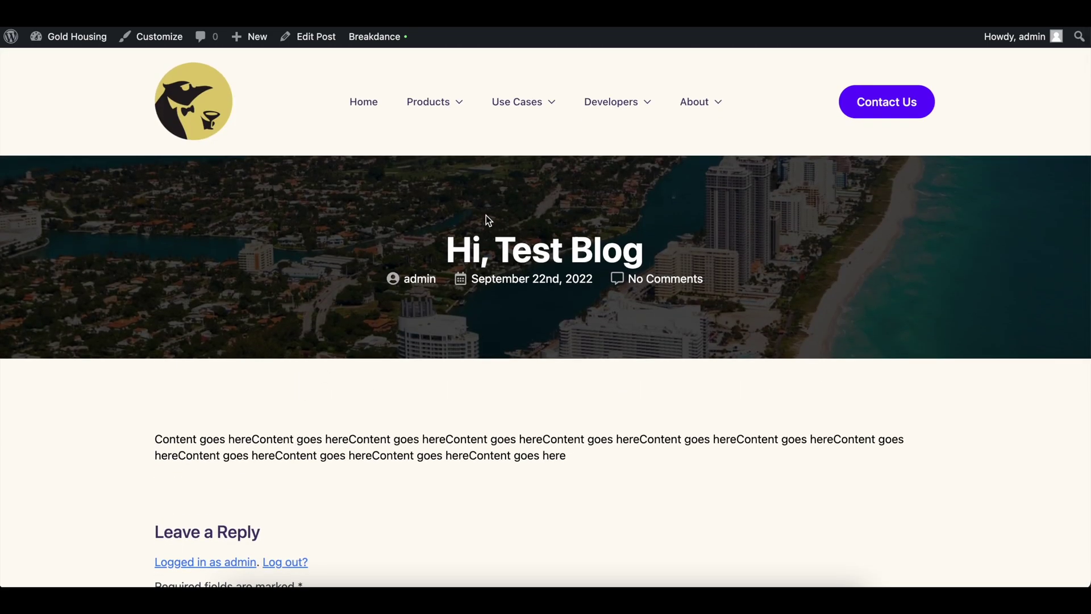
pyautogui.moveTo(486, 216); pyautogui.dragTo(659, 399)
pyautogui.click(659, 399)
pyautogui.scroll(-1, 556, 316)
pyautogui.scroll(1, 556, 314)
pyautogui.moveTo(257, 414); pyautogui.dragTo(458, 516)
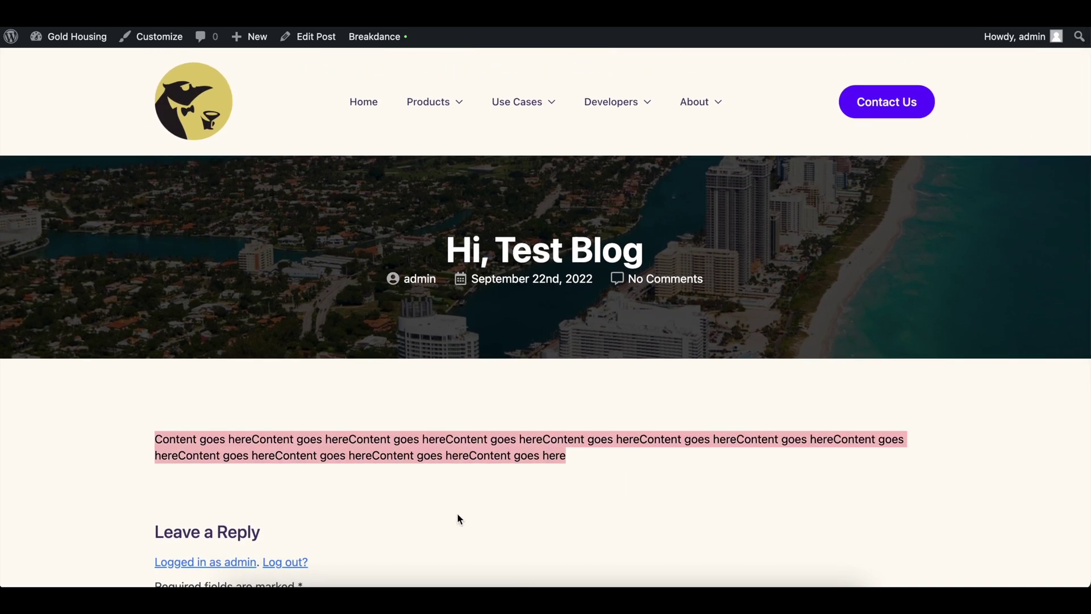
pyautogui.click(521, 463)
pyautogui.scroll(-6, 521, 462)
pyautogui.scroll(4, 522, 462)
pyautogui.scroll(2, 520, 464)
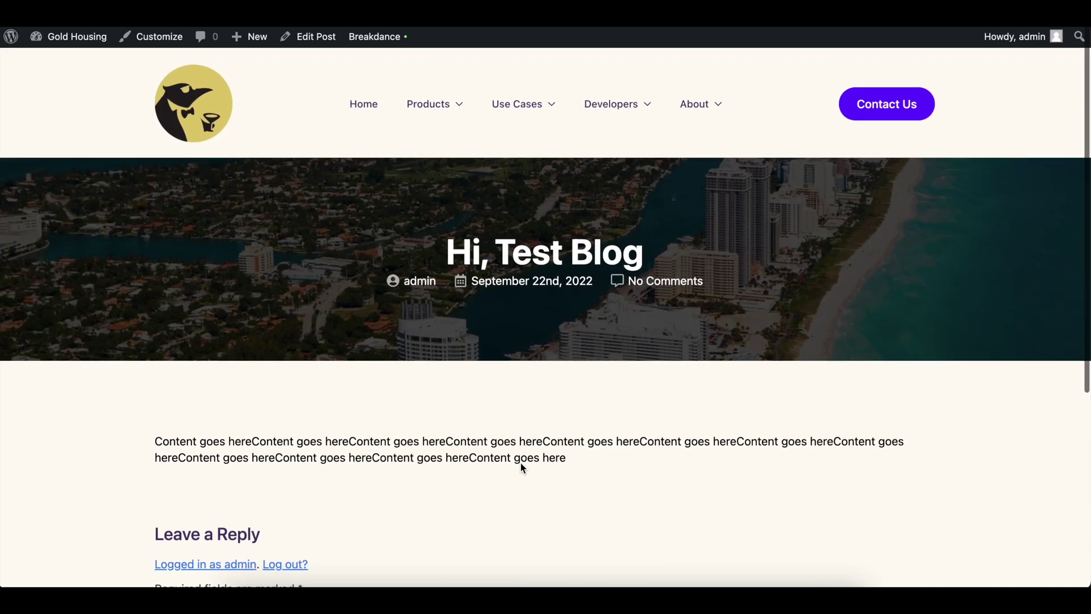
# - Review the Hi, Test Blog post in the iPhone XR preview down to the footer, then close DevTools
pyautogui.press('super+alt+i')
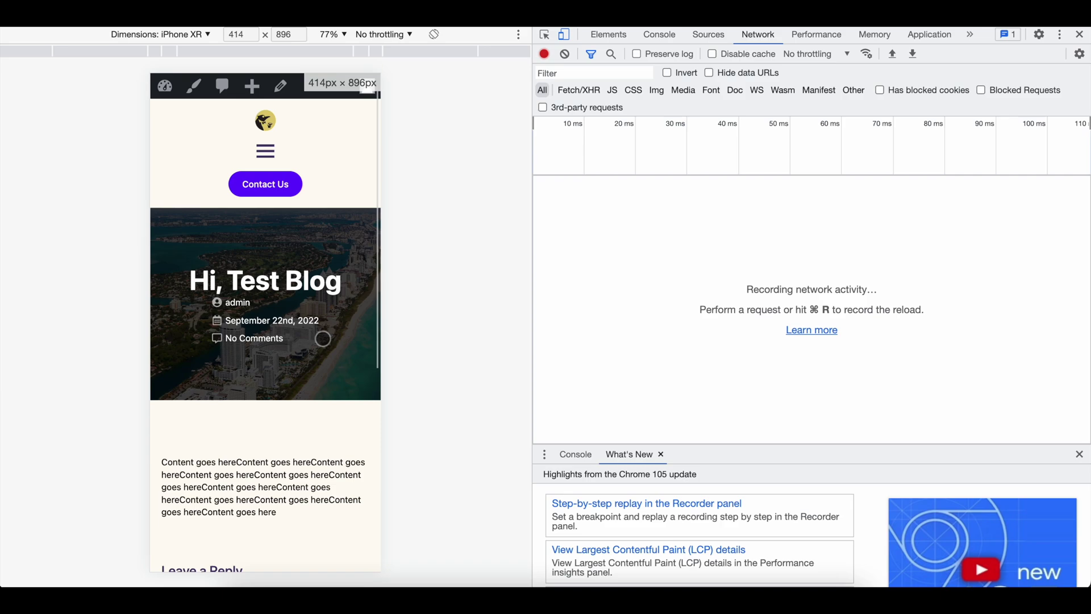
pyautogui.scroll(-5, 325, 343)
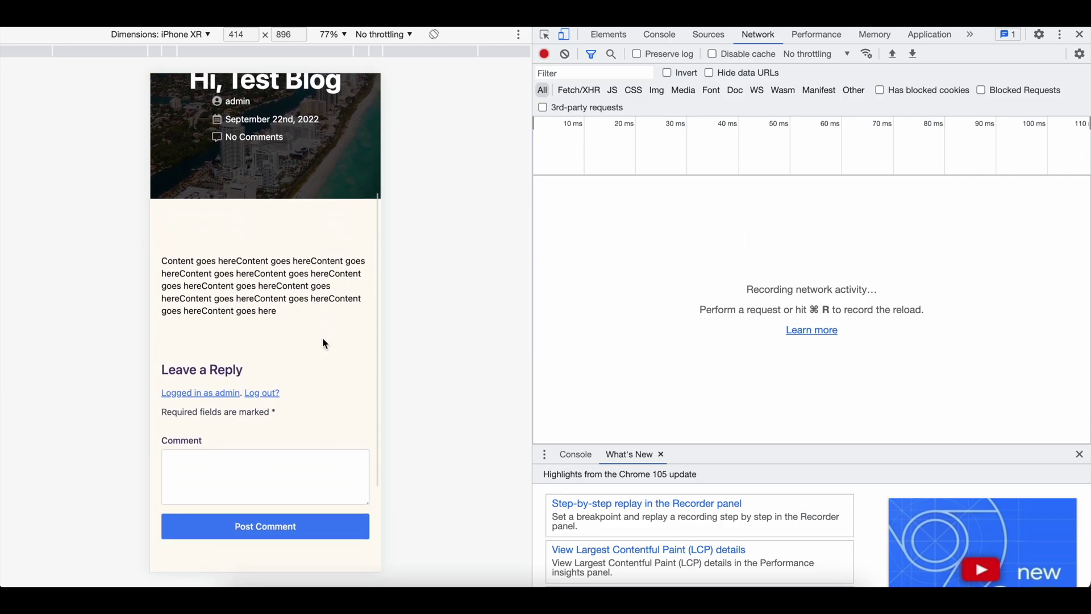
pyautogui.scroll(5, 322, 341)
pyautogui.scroll(-6, 290, 383)
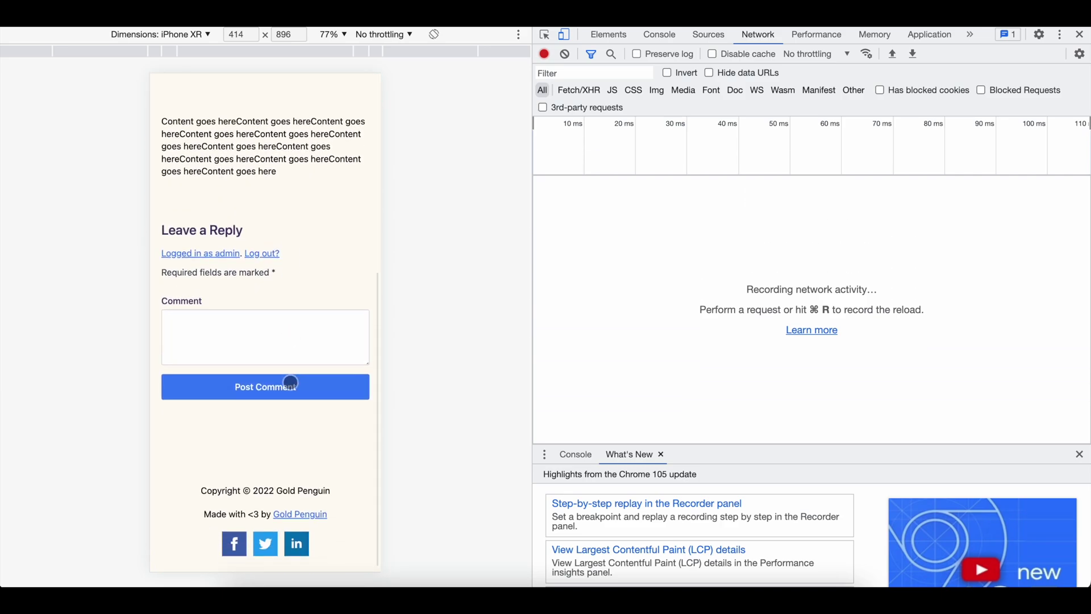
pyautogui.scroll(7, 223, 312)
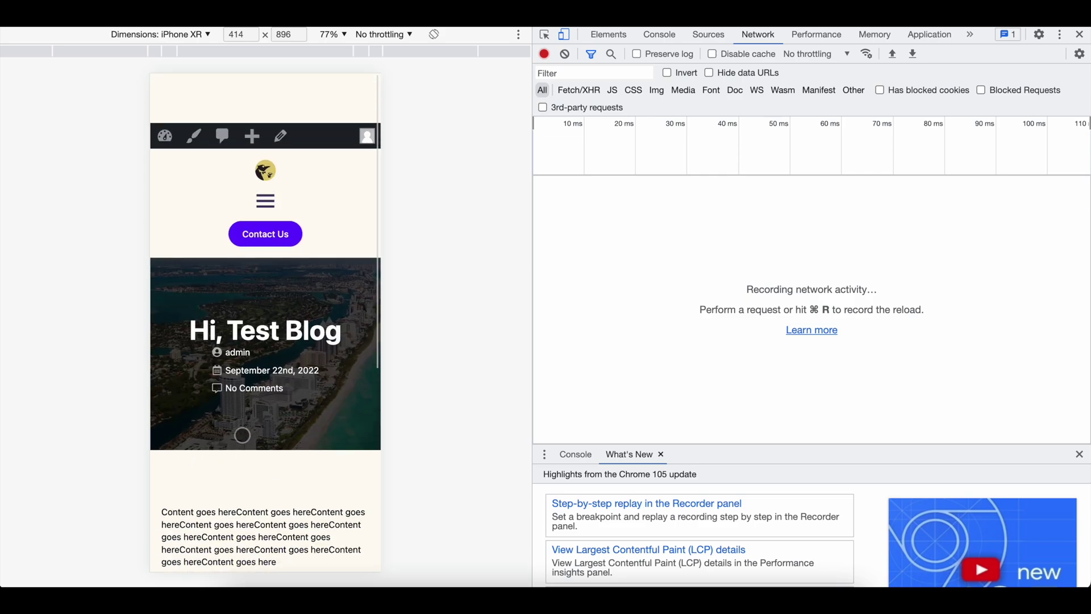
pyautogui.press('super+alt+i')
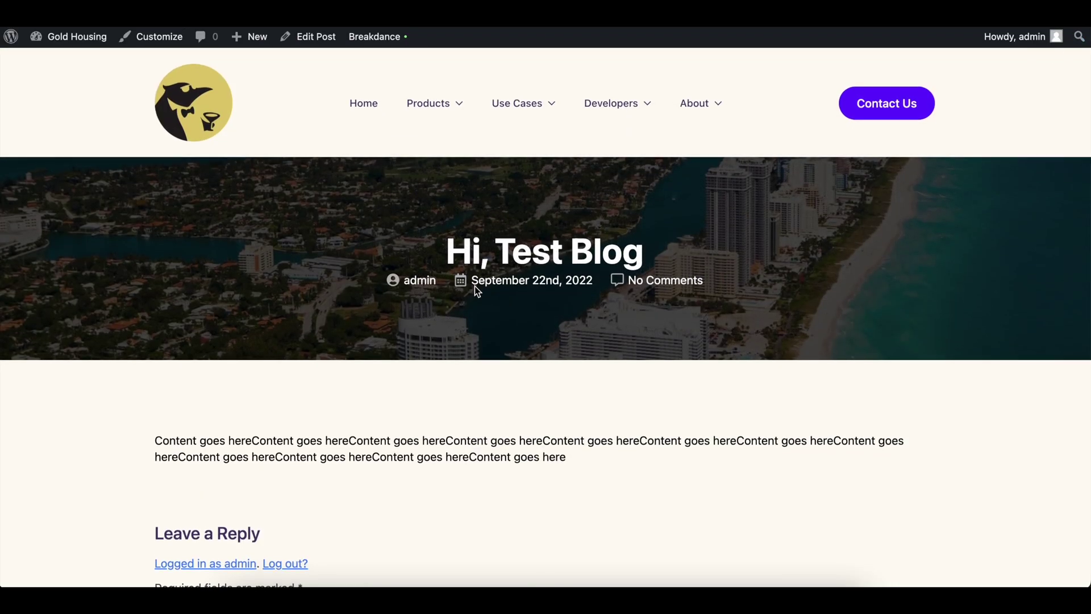
pyautogui.moveTo(452, 235); pyautogui.dragTo(599, 236)
pyautogui.click(599, 236)
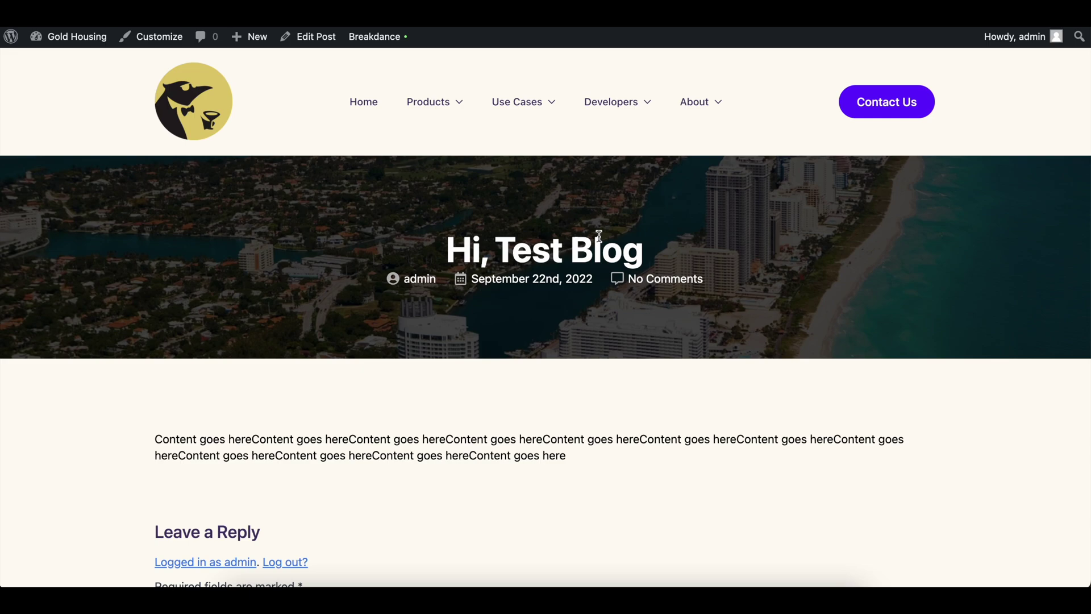